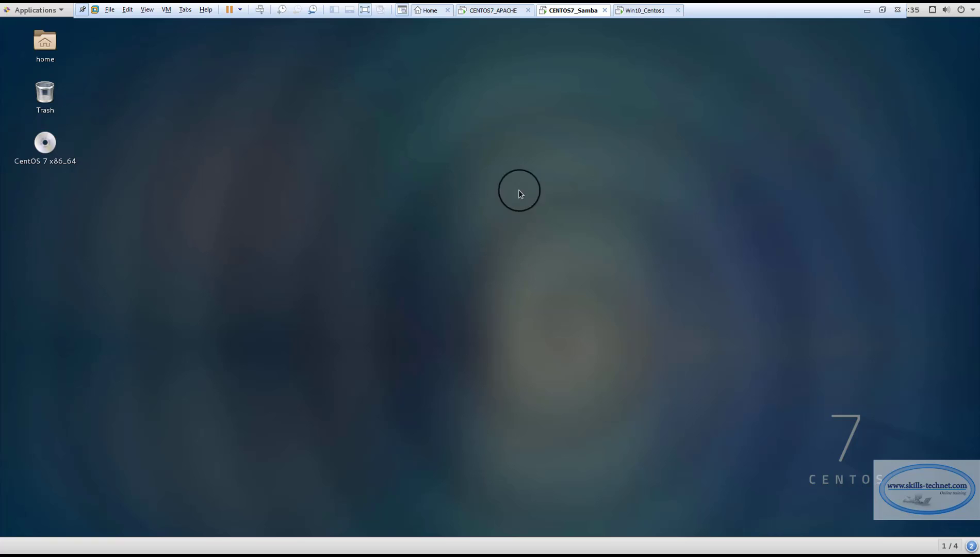
pyautogui.click(642, 10)
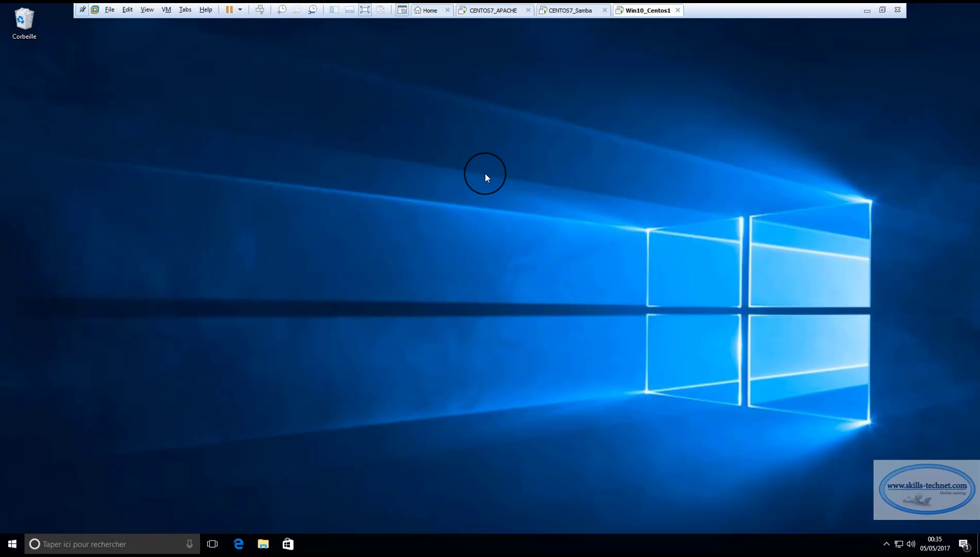
pyautogui.click(562, 10)
pyautogui.click(498, 12)
pyautogui.click(559, 10)
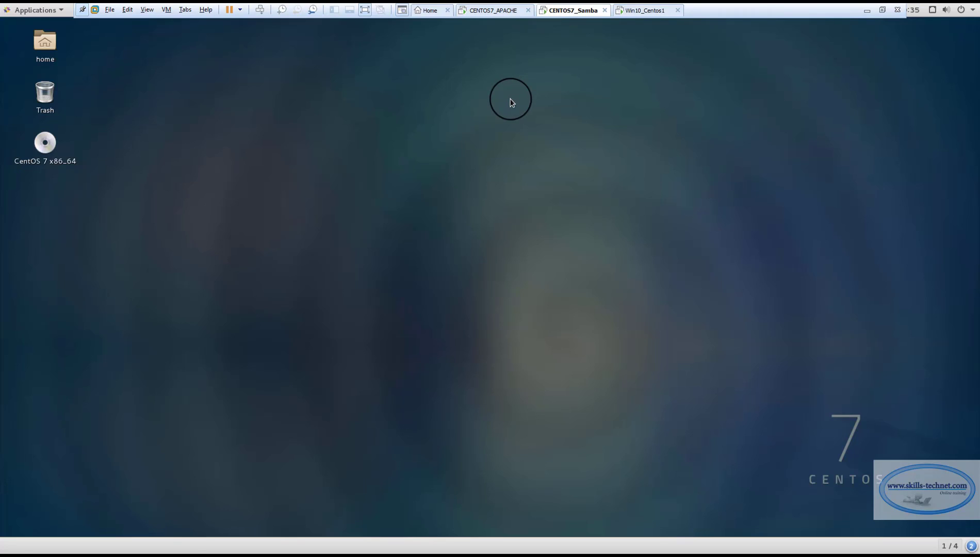
# Switch to the Win10_Centos1 virtual machine, search the web for "google" in the browser and open the Google home page.
pyautogui.click(638, 18)
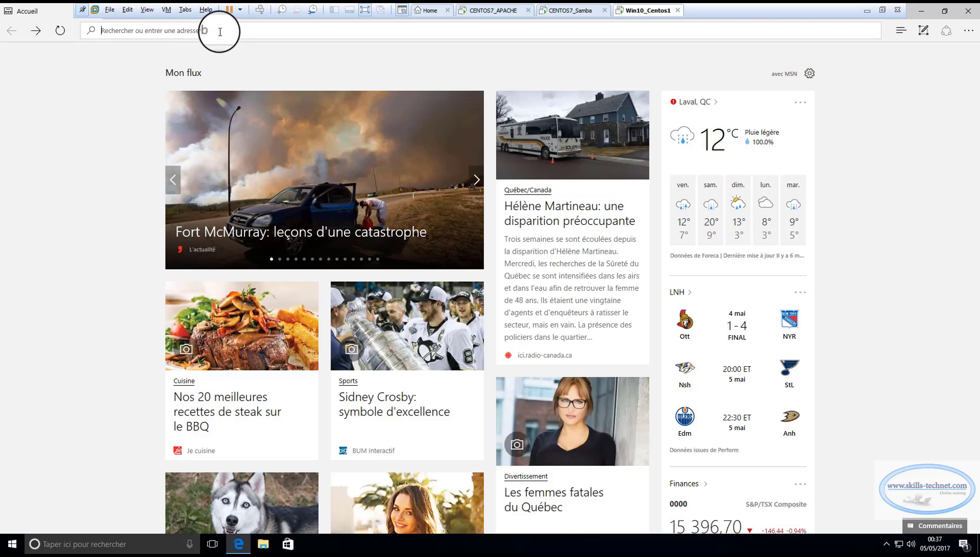
pyautogui.click(120, 32)
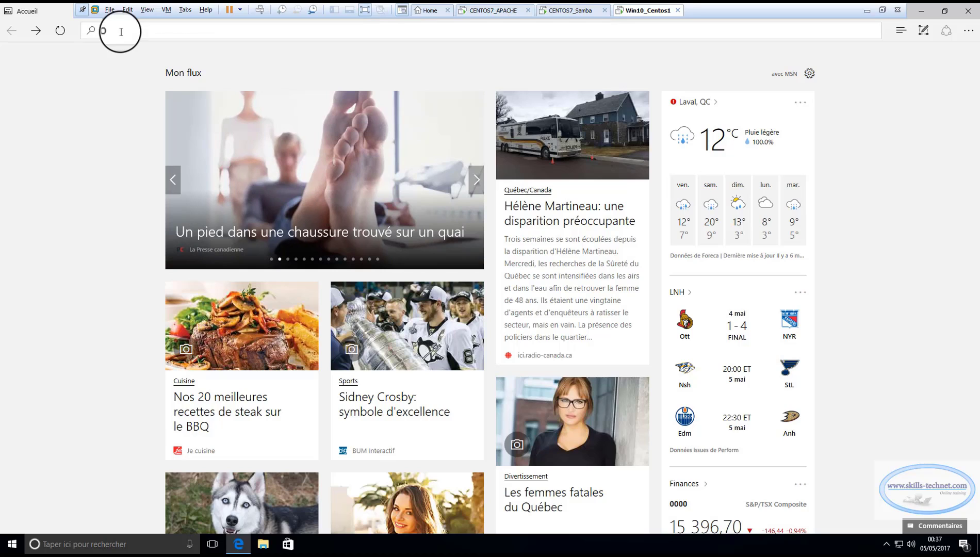
pyautogui.write('google')
pyautogui.press('Return')
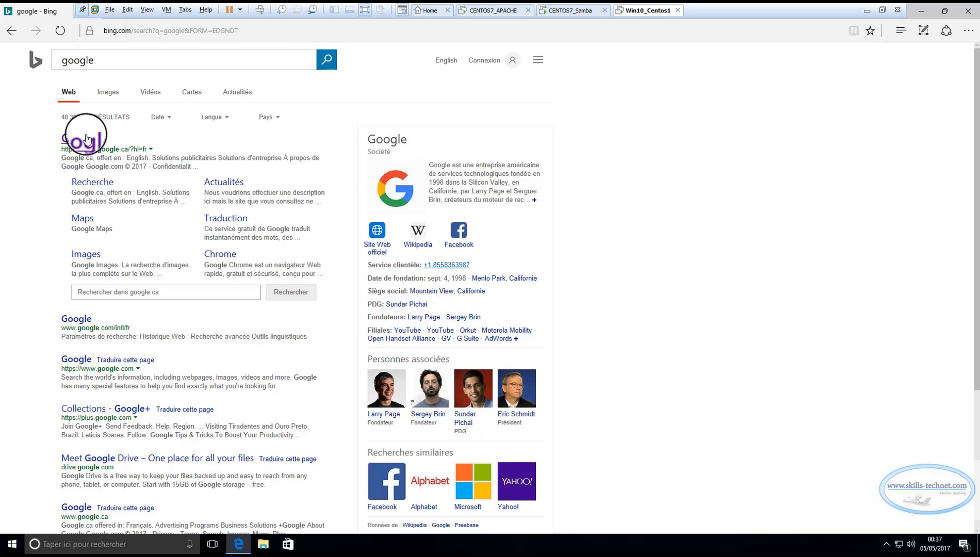
pyautogui.click(86, 138)
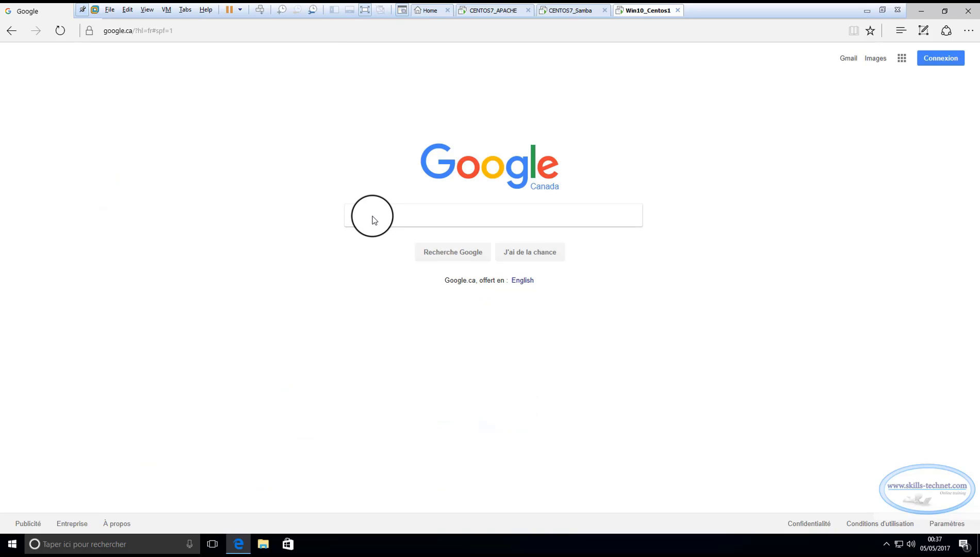
# Search Google for "télécharger wincp" and open the download page of the official WinSCP site.
pyautogui.click(373, 216)
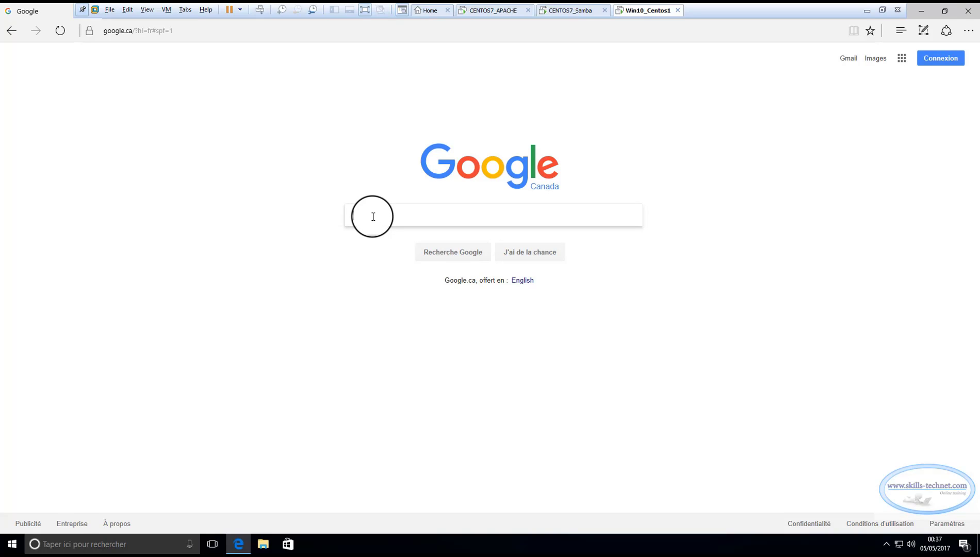
pyautogui.write('télécharger wincp')
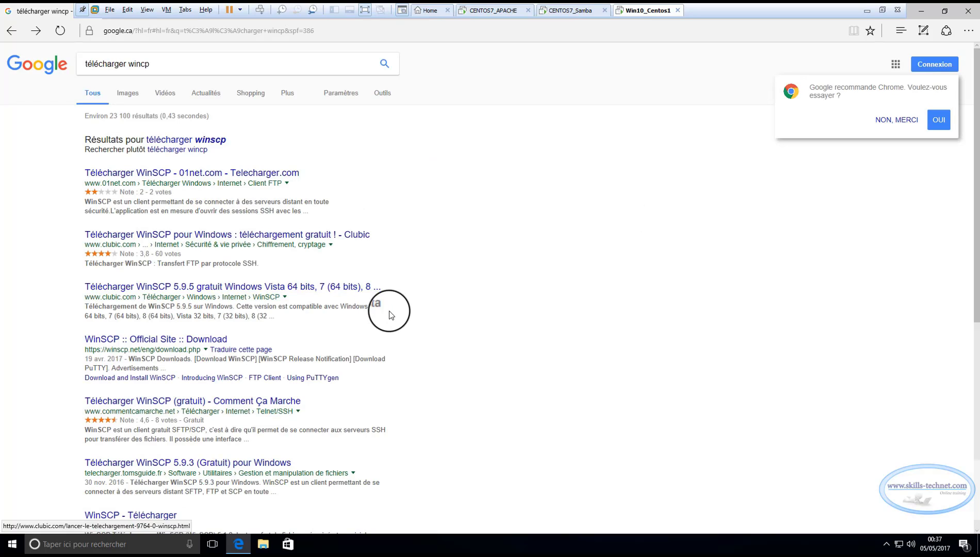
pyautogui.scroll(-3, 341, 338)
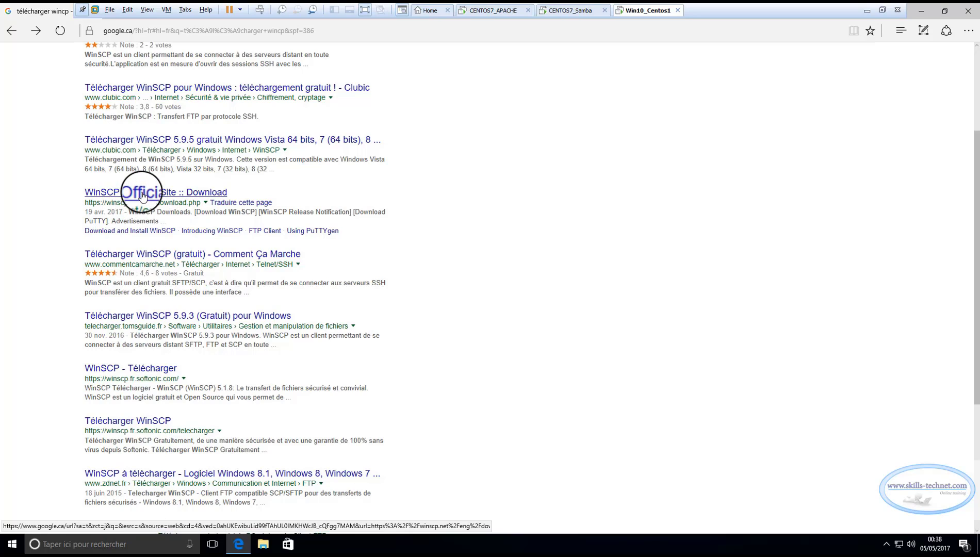
pyautogui.click(142, 196)
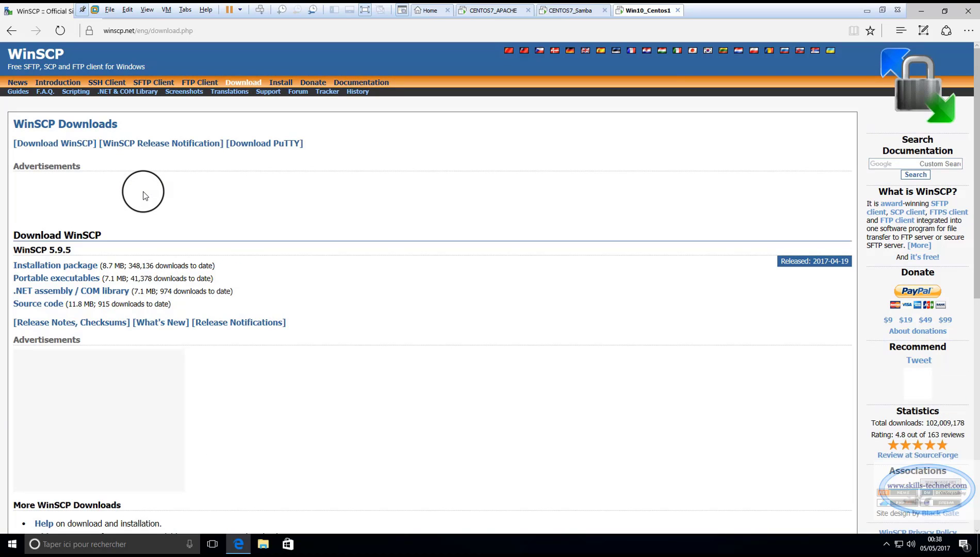
# Start downloading the WinSCP 5.9.5 installation package from the WinSCP download page.
pyautogui.scroll(-9, 144, 195)
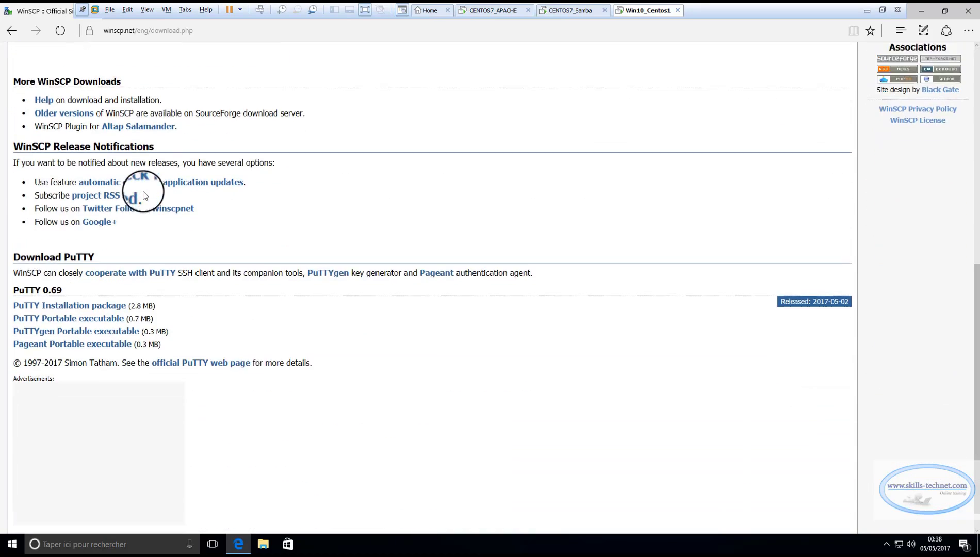
pyautogui.scroll(9, 143, 195)
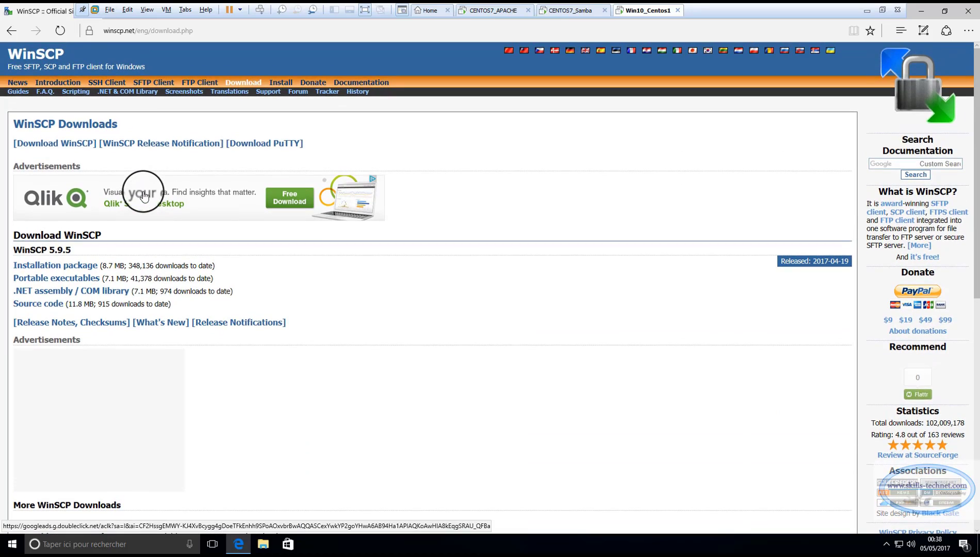
pyautogui.scroll(-9, 144, 195)
pyautogui.scroll(9, 143, 195)
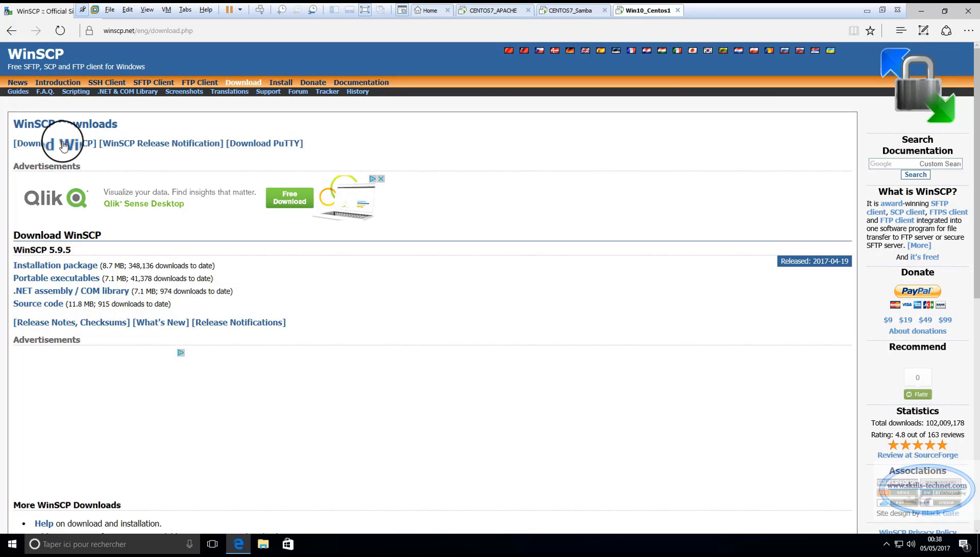
pyautogui.scroll(-2, 52, 186)
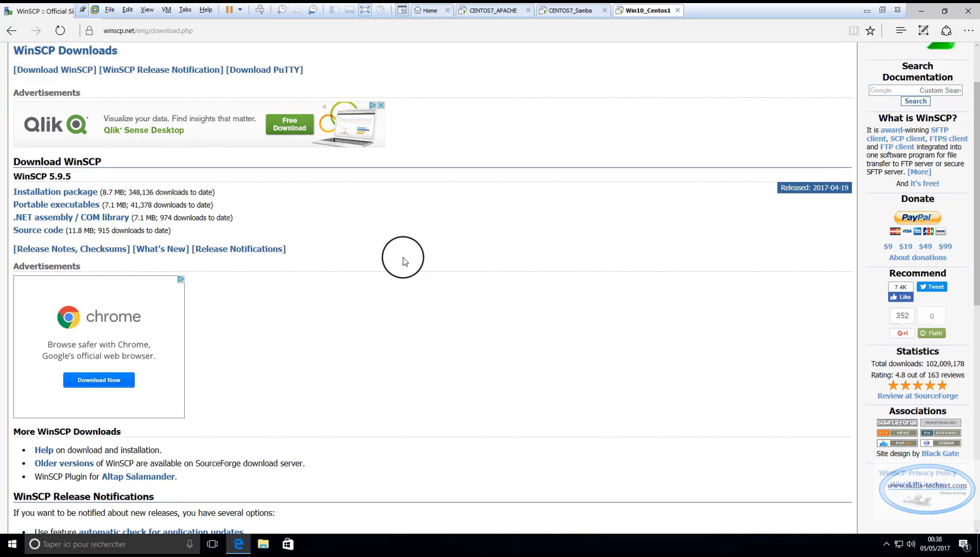
pyautogui.click(80, 197)
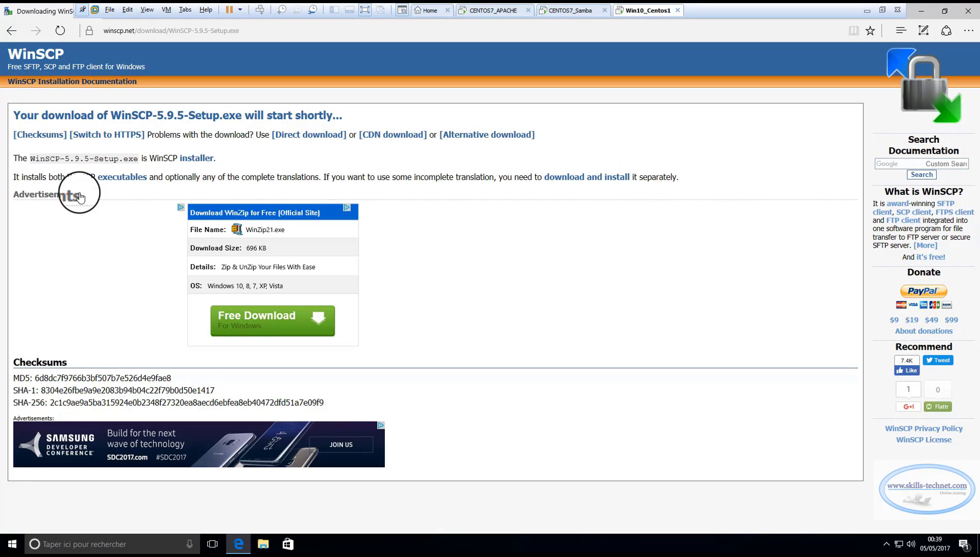
# Open the WinSCP installer documentation and save the downloaded WinSCP-5.9.5-Setup file in the Téléchargements folder.
pyautogui.click(195, 159)
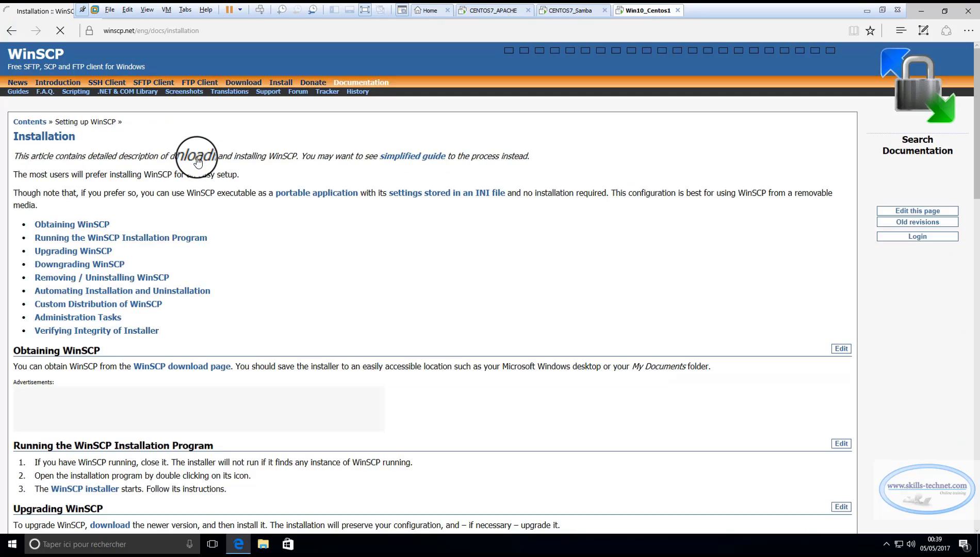
pyautogui.scroll(-4, 264, 218)
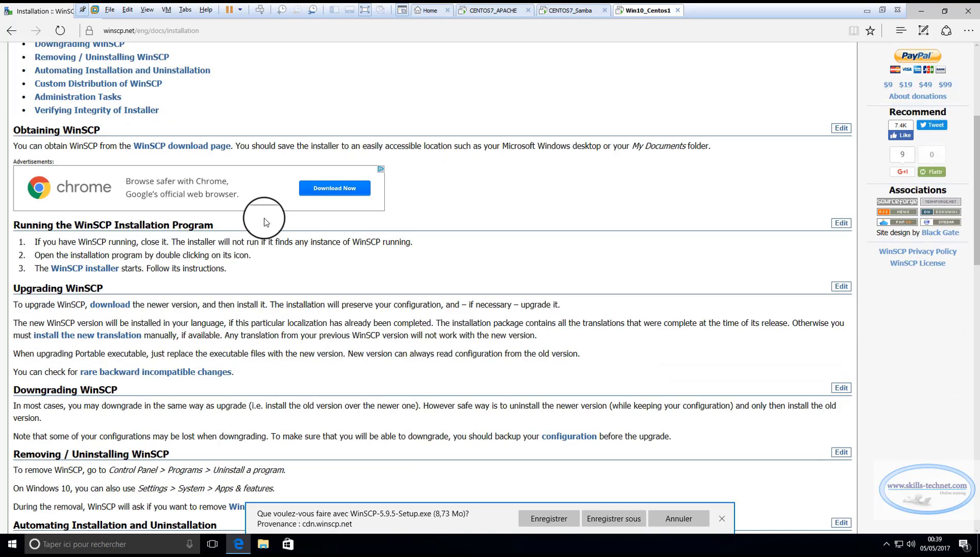
pyautogui.click(613, 519)
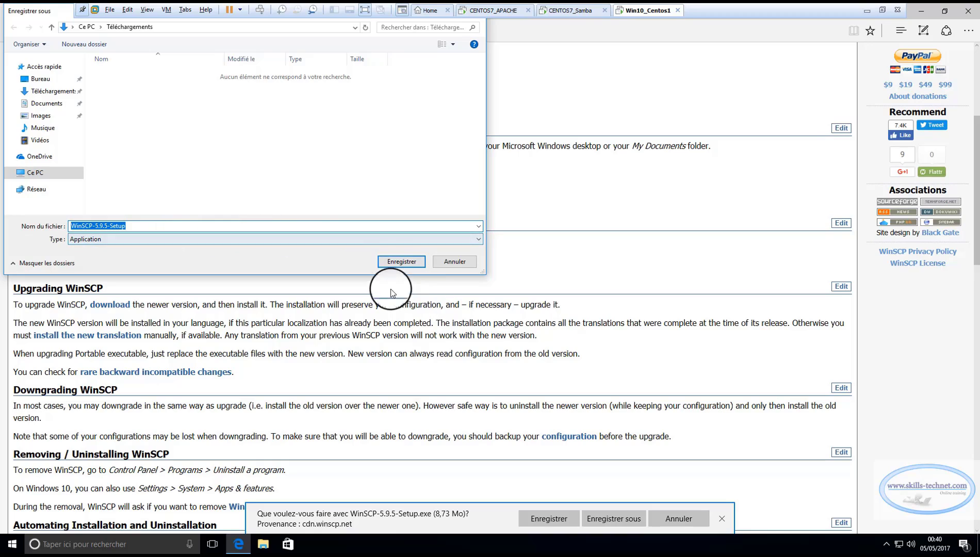
pyautogui.click(392, 259)
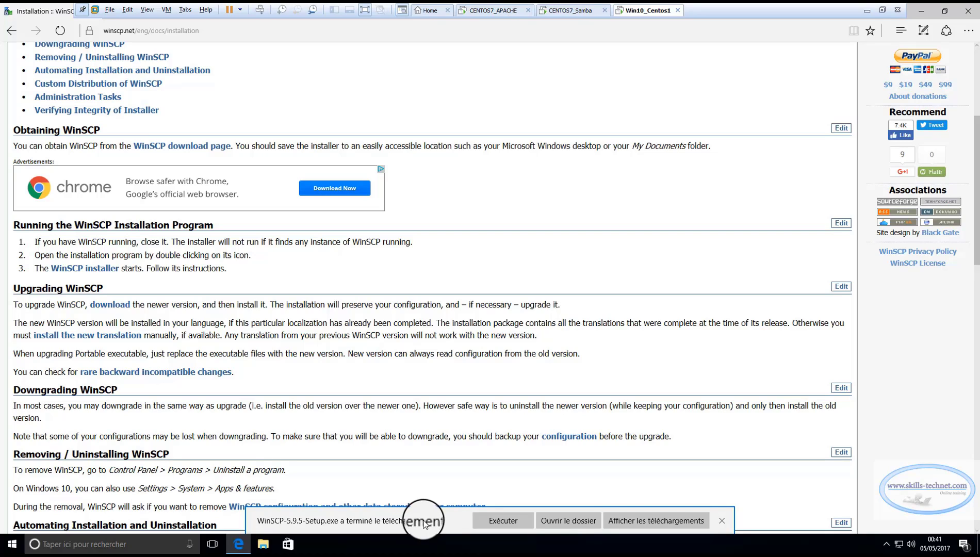
# Run WinSCP-5.9.5-Setup as administrator from its download folder and allow it to make changes to the device.
pyautogui.click(568, 522)
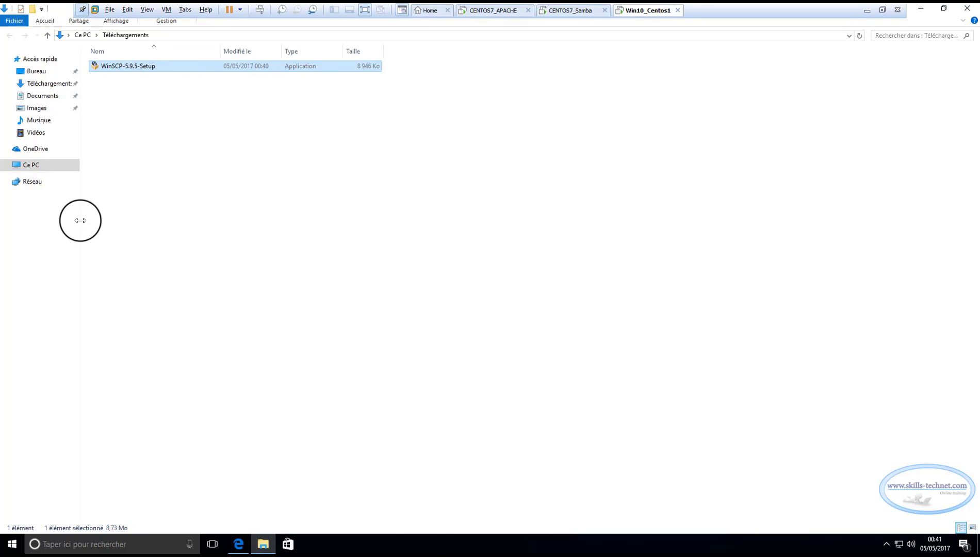
pyautogui.rightClick(133, 69)
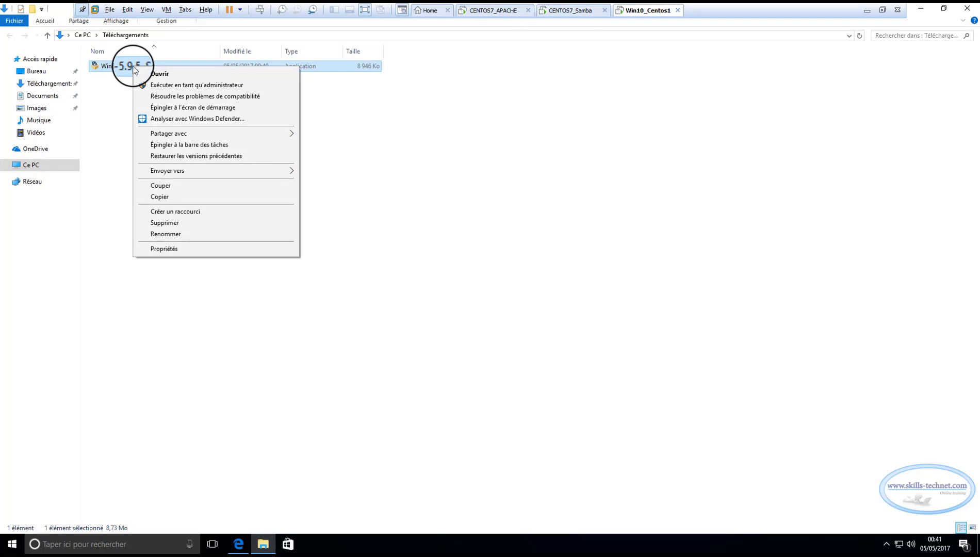
pyautogui.click(160, 85)
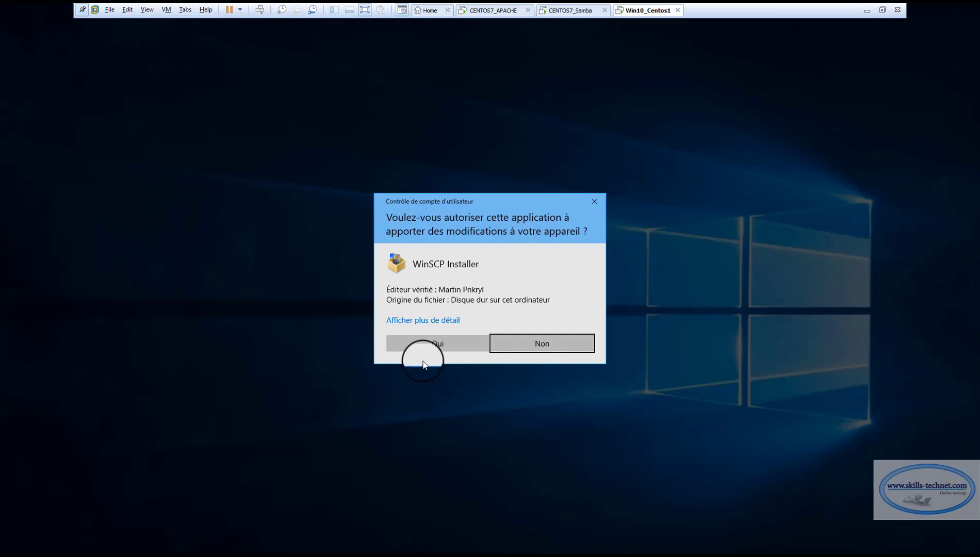
pyautogui.click(431, 343)
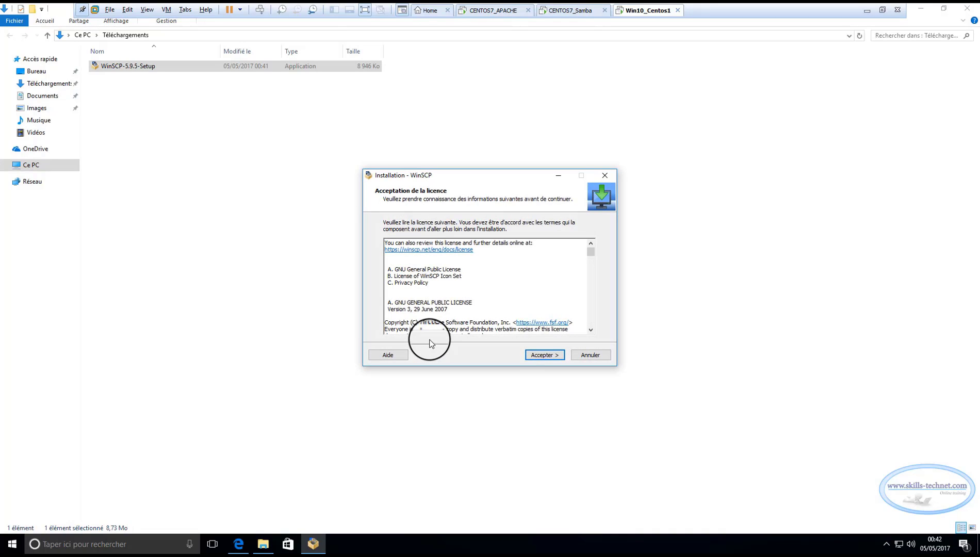
# Accept the WinSCP licence and keep the recommended typical installation type.
pyautogui.scroll(-4, 493, 301)
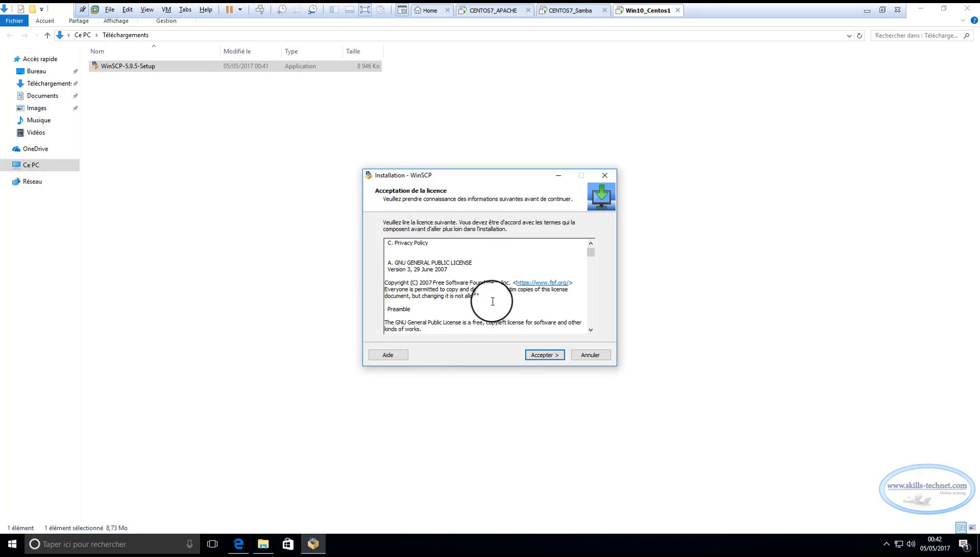
pyautogui.scroll(4, 493, 301)
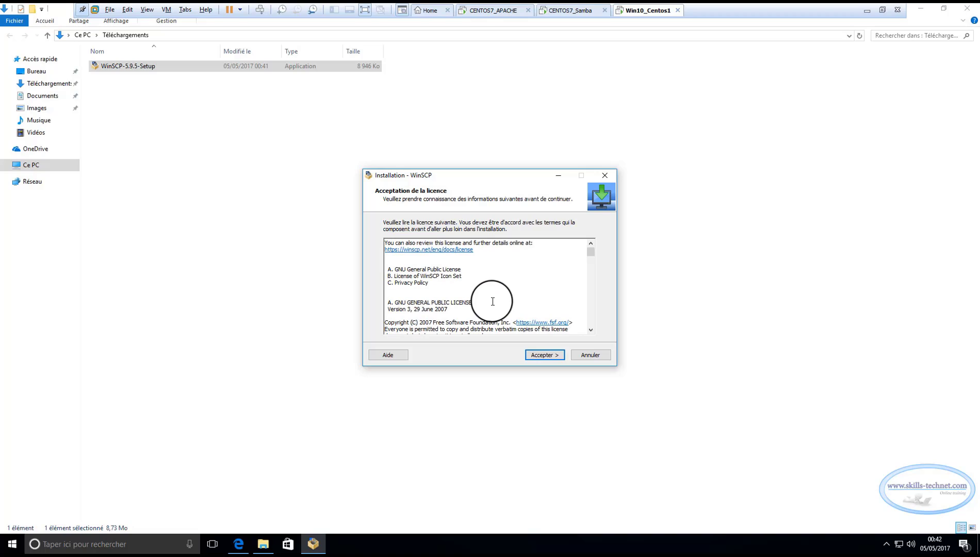
pyautogui.click(545, 357)
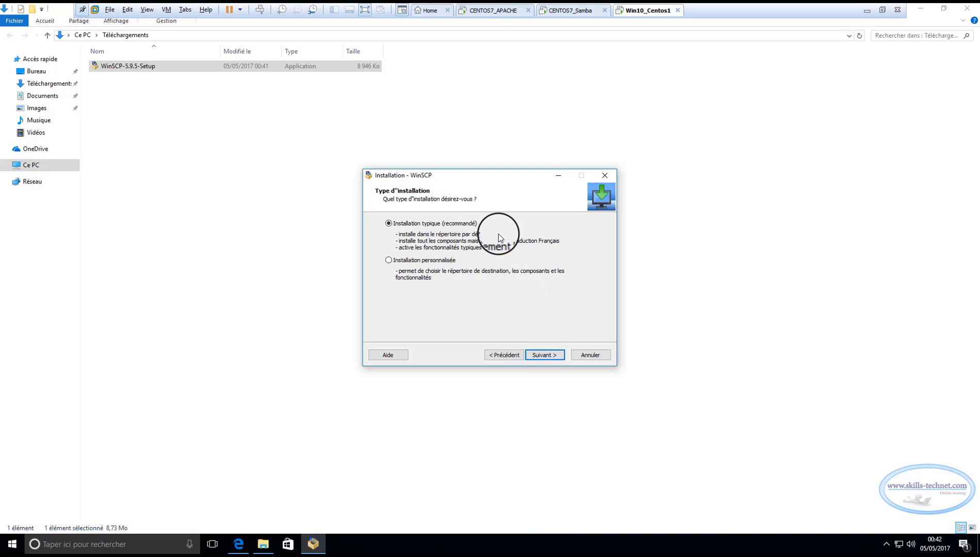
pyautogui.click(546, 356)
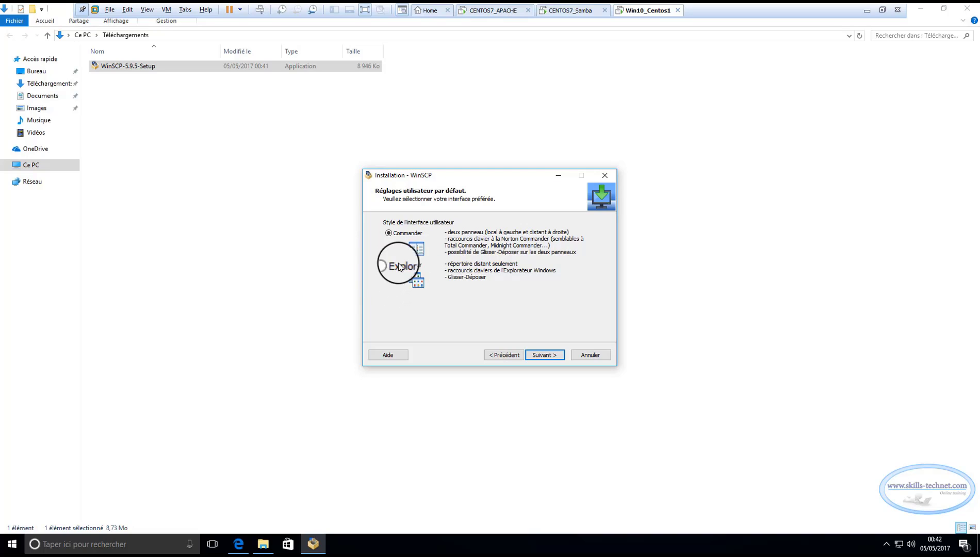
# Install WinSCP with the Commander interface and finish setup with WinSCP launching but without opening the getting-started page.
pyautogui.click(539, 358)
pyautogui.click(542, 355)
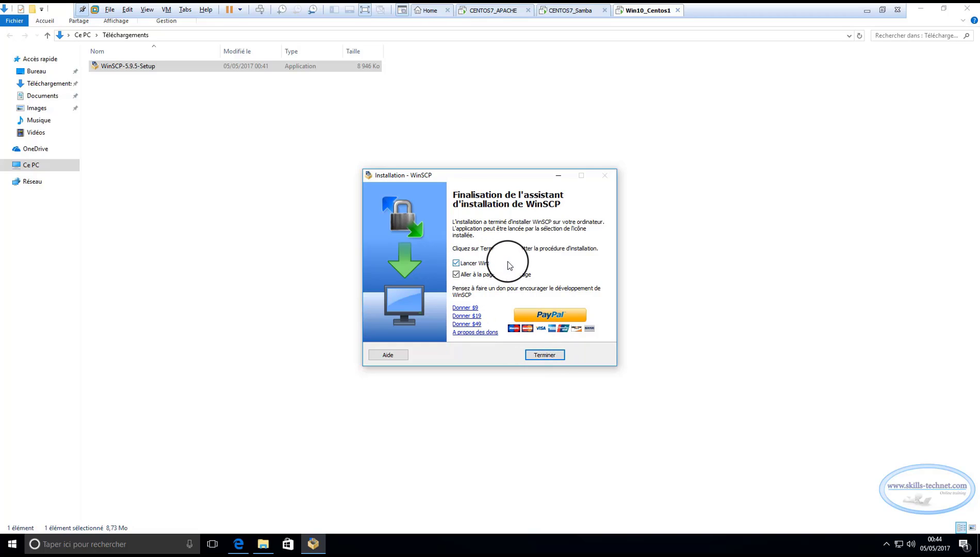
pyautogui.click(456, 274)
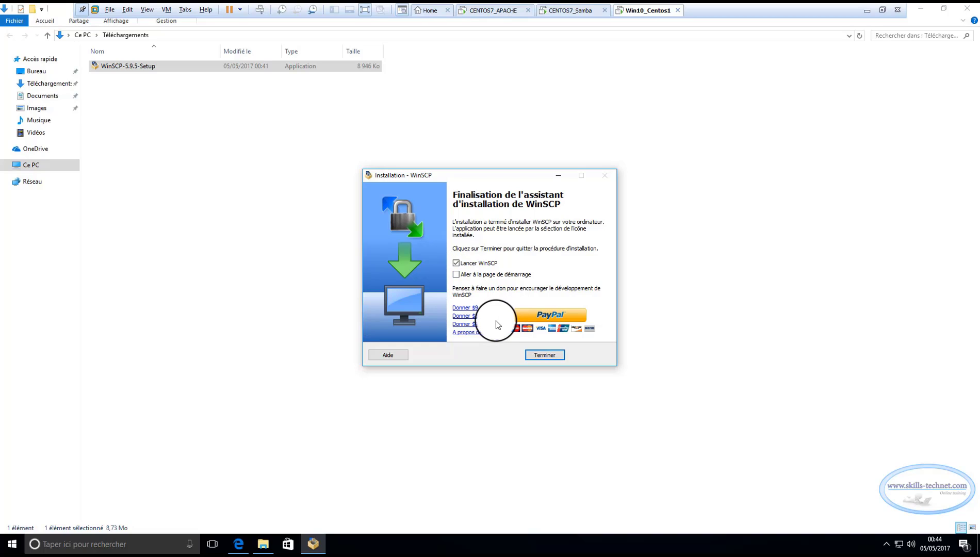
pyautogui.click(545, 355)
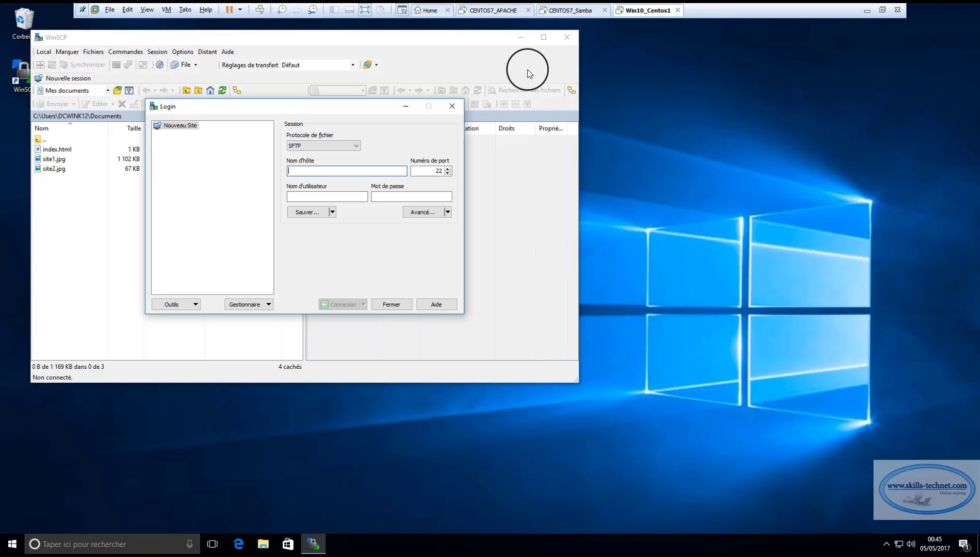
pyautogui.click(492, 11)
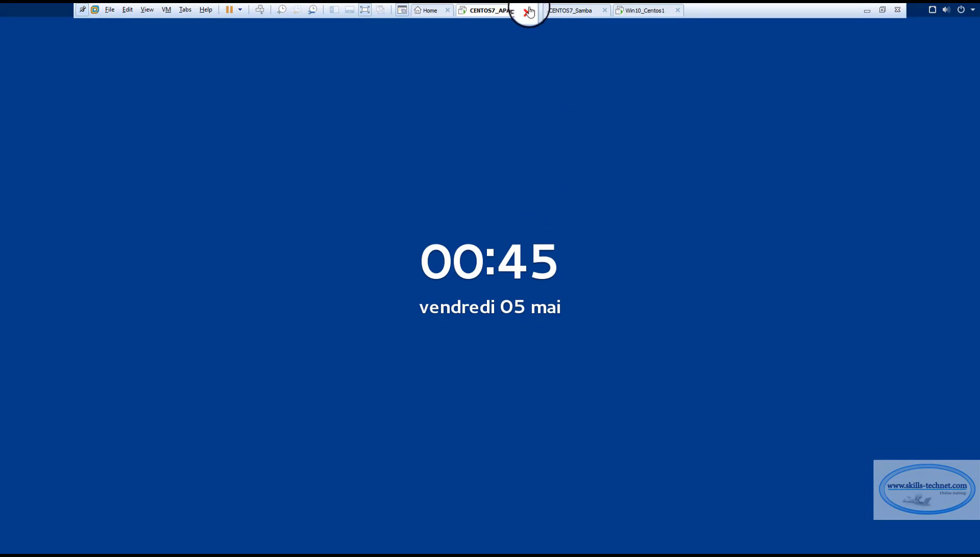
pyautogui.click(559, 10)
pyautogui.click(494, 10)
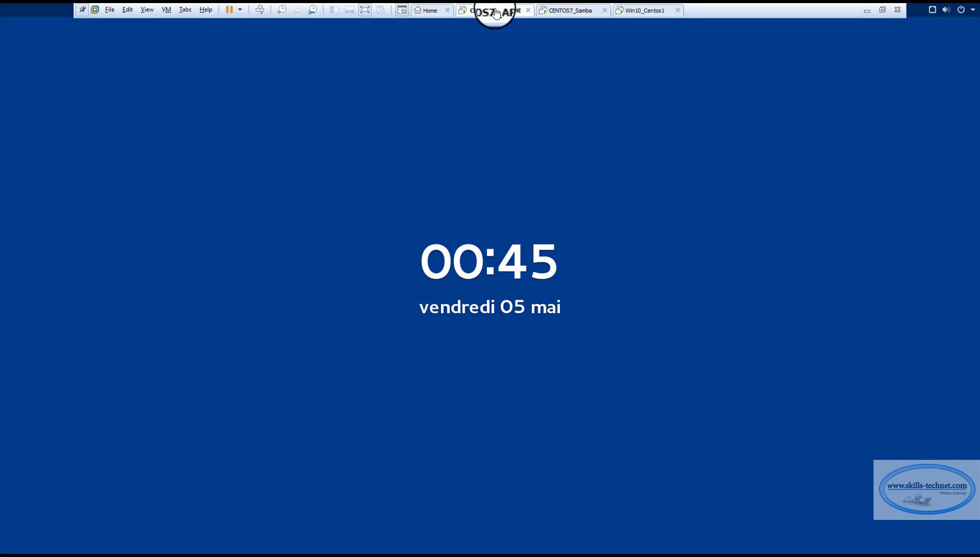
pyautogui.click(635, 11)
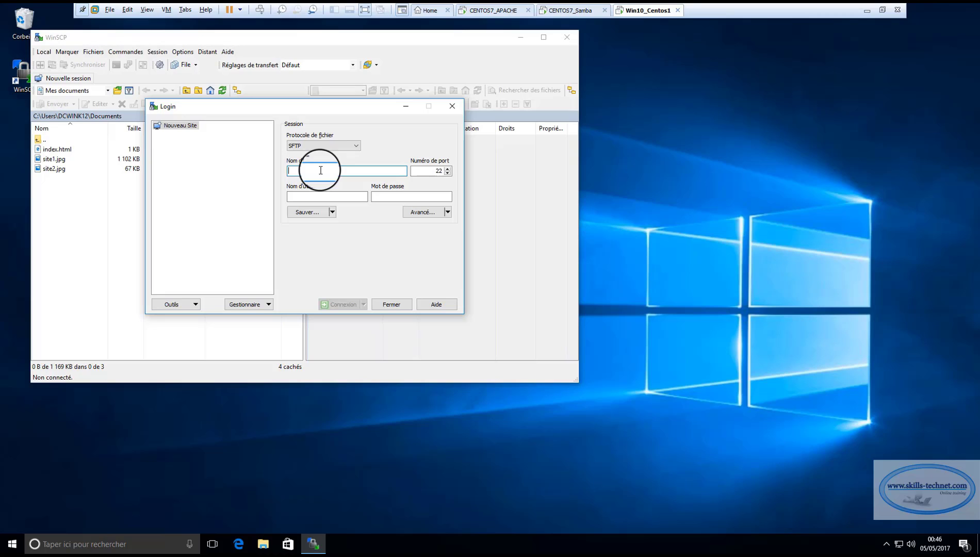
# Fill in a new SFTP session with host 192.168.17.4, user root and the account password.
pyautogui.click(334, 146)
pyautogui.click(391, 135)
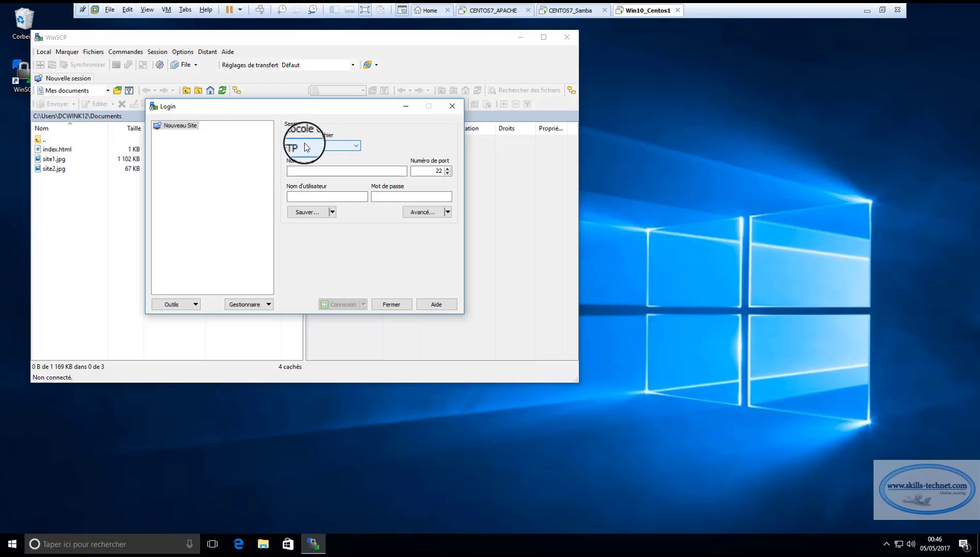
pyautogui.click(312, 171)
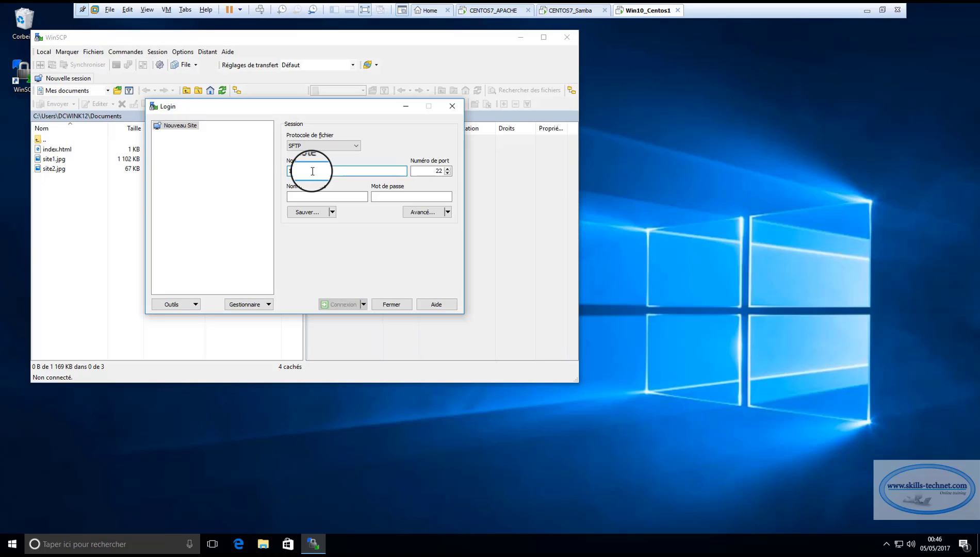
pyautogui.write('192.168')
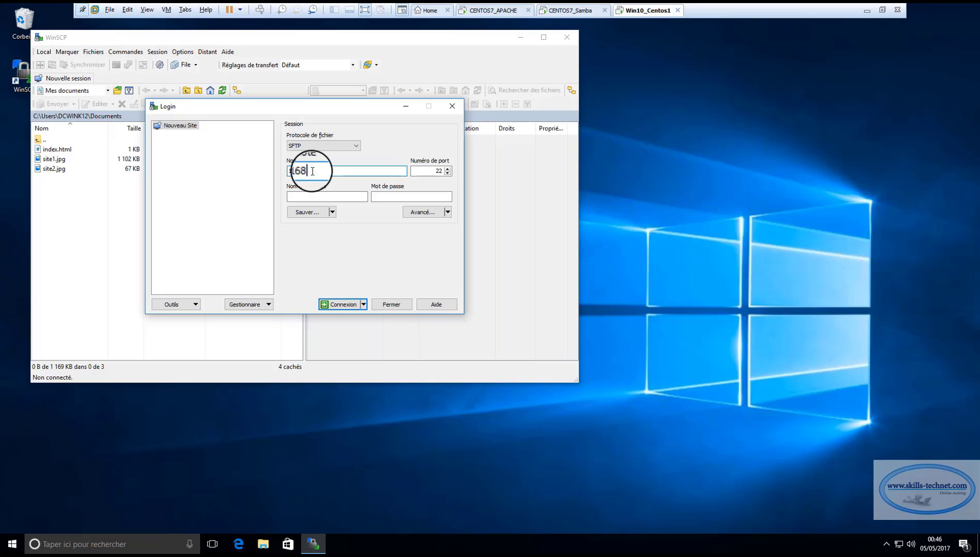
pyautogui.write('.17')
pyautogui.write('.4')
pyautogui.click(332, 196)
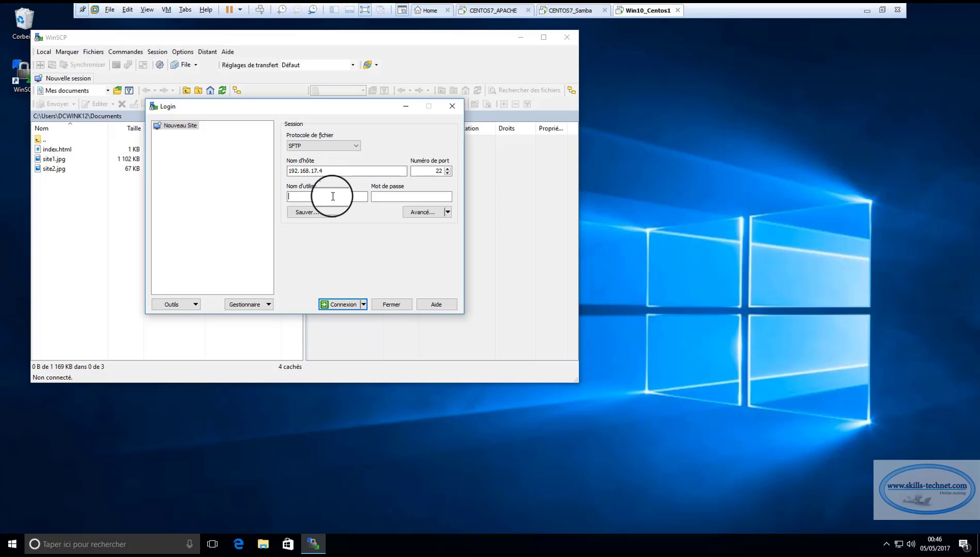
pyautogui.write('root')
pyautogui.click(388, 200)
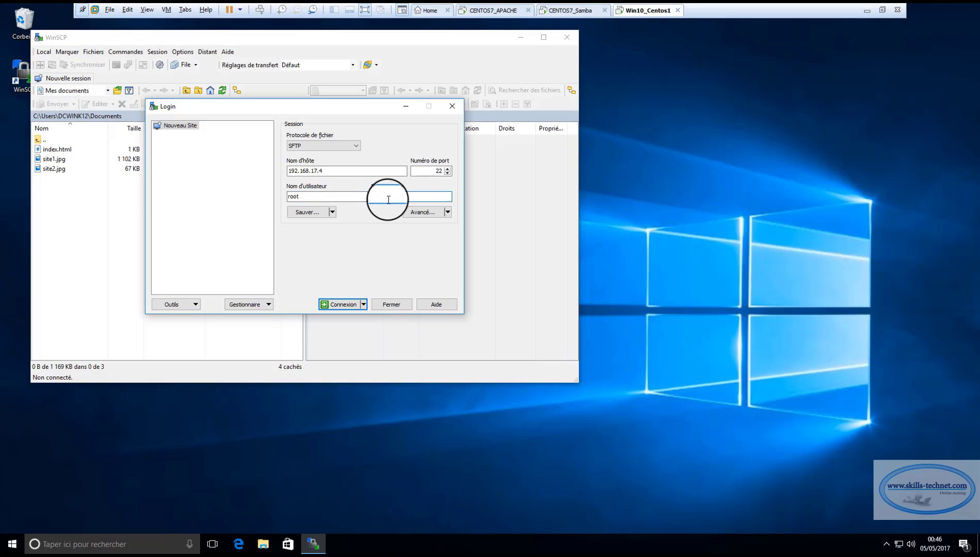
pyautogui.write('•••••••••••')
# Save the session under the name SERVEUR APACHE with its password stored.
pyautogui.click(332, 212)
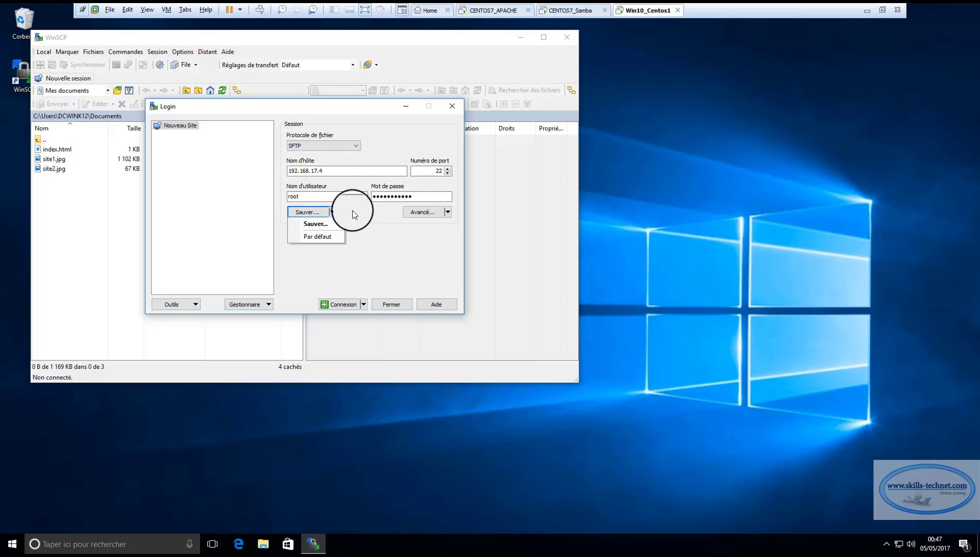
pyautogui.click(316, 224)
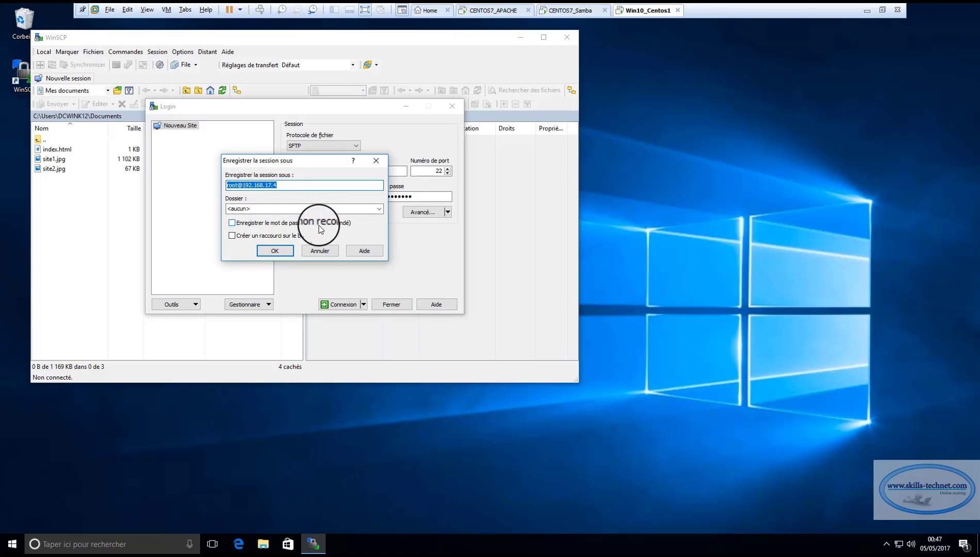
pyautogui.click(284, 185)
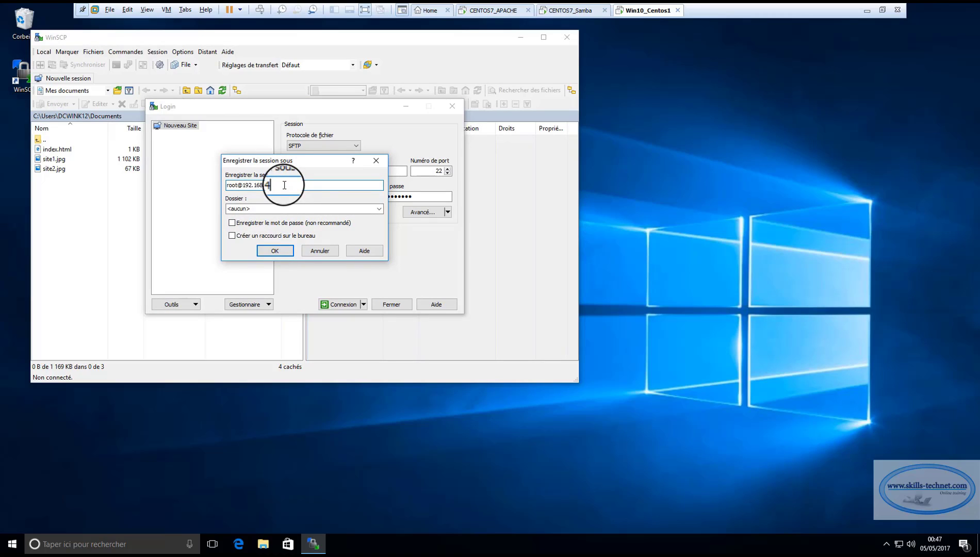
pyautogui.moveTo(284, 185); pyautogui.dragTo(220, 183)
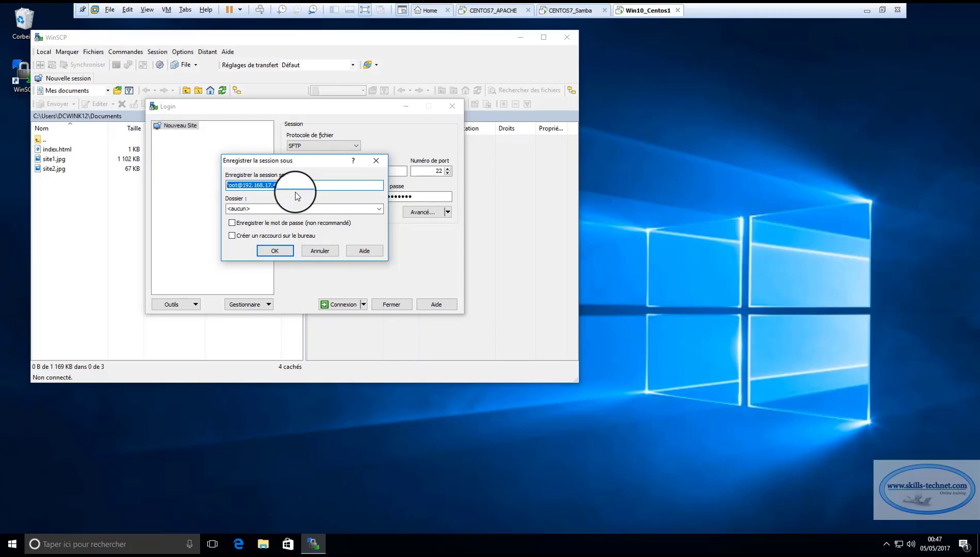
pyautogui.write('S')
pyautogui.write('ERVEUR')
pyautogui.write(' QPQCHE')
pyautogui.press('BackSpace')
pyautogui.press('BackSpace')
pyautogui.press('BackSpace')
pyautogui.press('BackSpace')
pyautogui.press('BackSpace')
pyautogui.press('BackSpace')
pyautogui.write('APACHE')
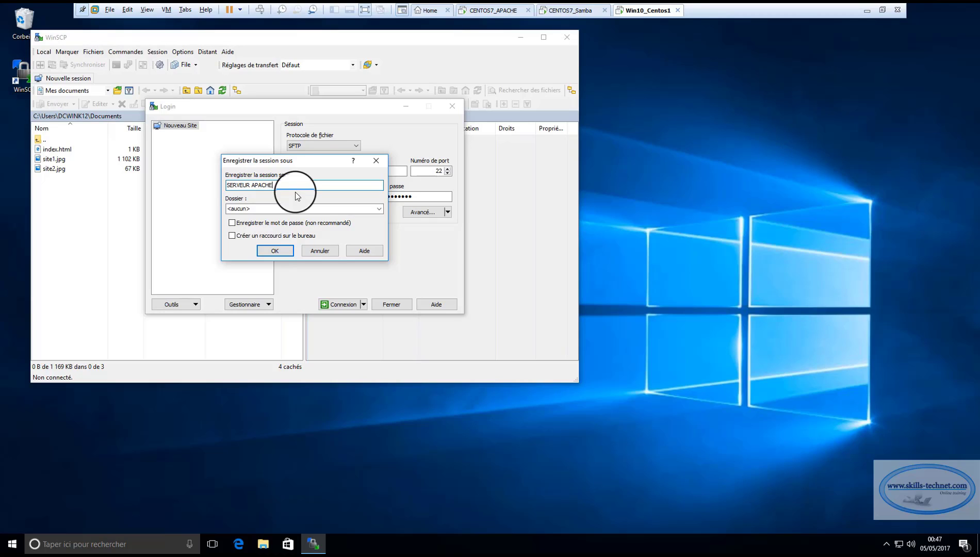
pyautogui.click(232, 224)
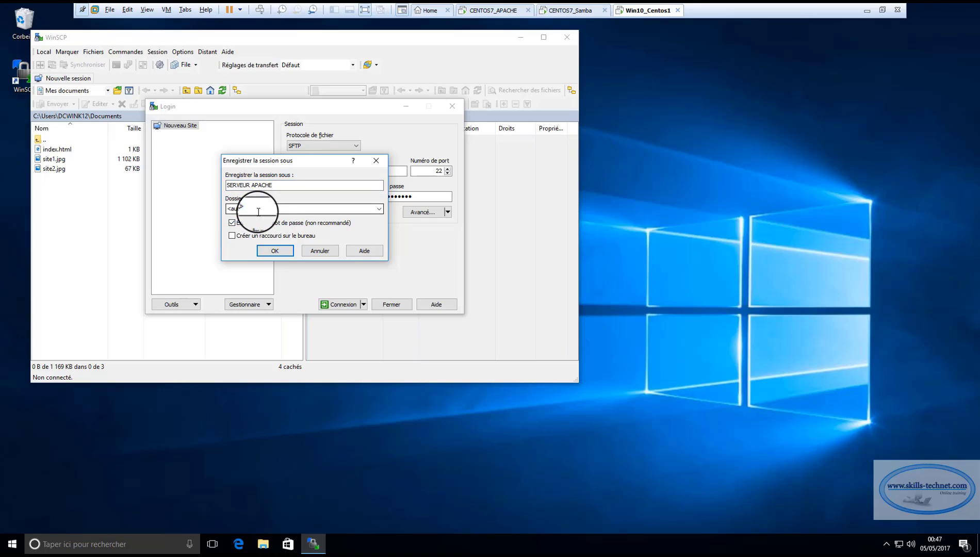
pyautogui.click(275, 251)
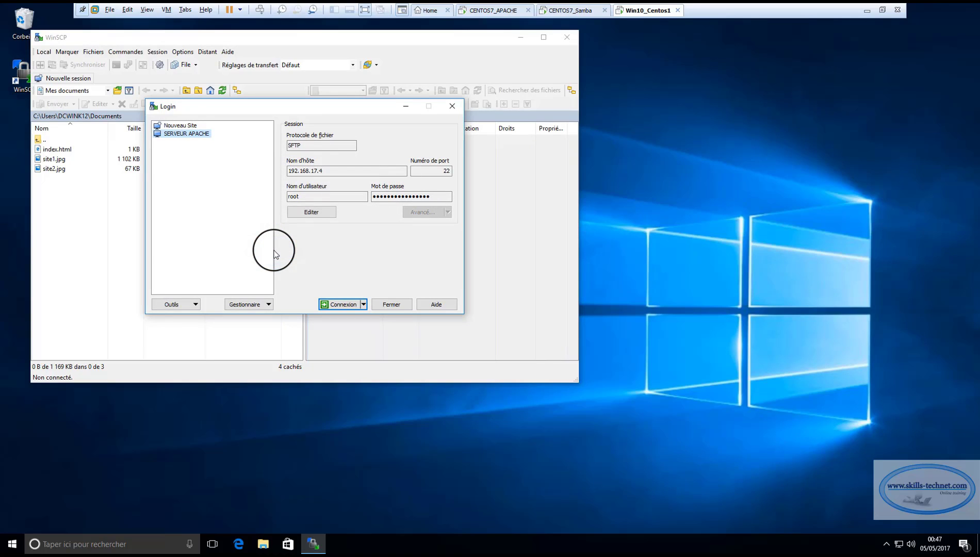
# Fill in another new SFTP site with host 192.168.17.41, user root and the account password.
pyautogui.click(180, 128)
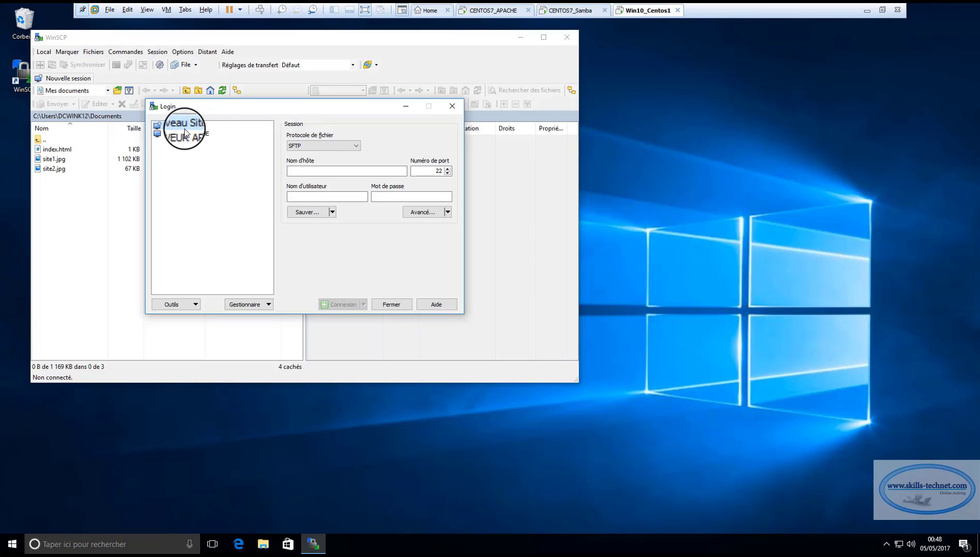
pyautogui.click(324, 174)
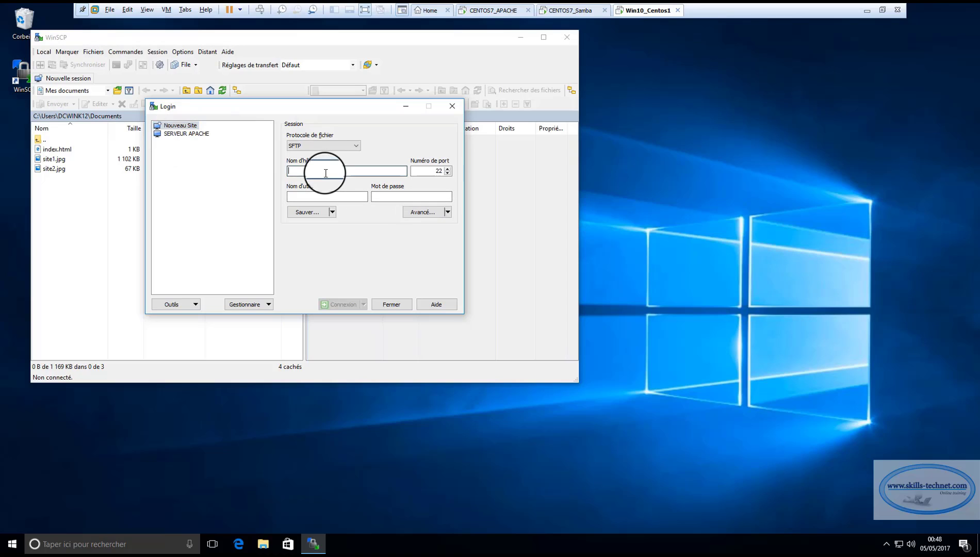
pyautogui.write('192')
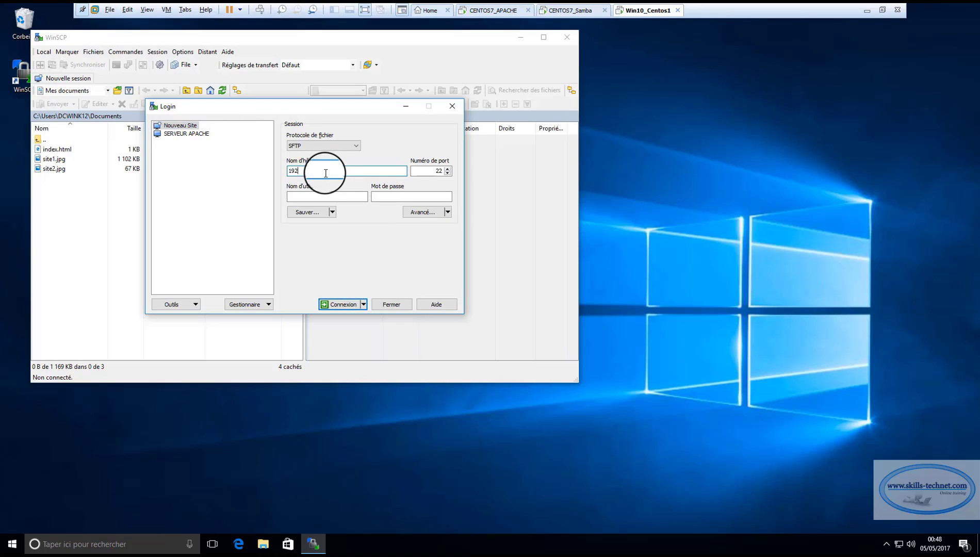
pyautogui.write('.168.7.41')
pyautogui.click(342, 198)
pyautogui.write('R')
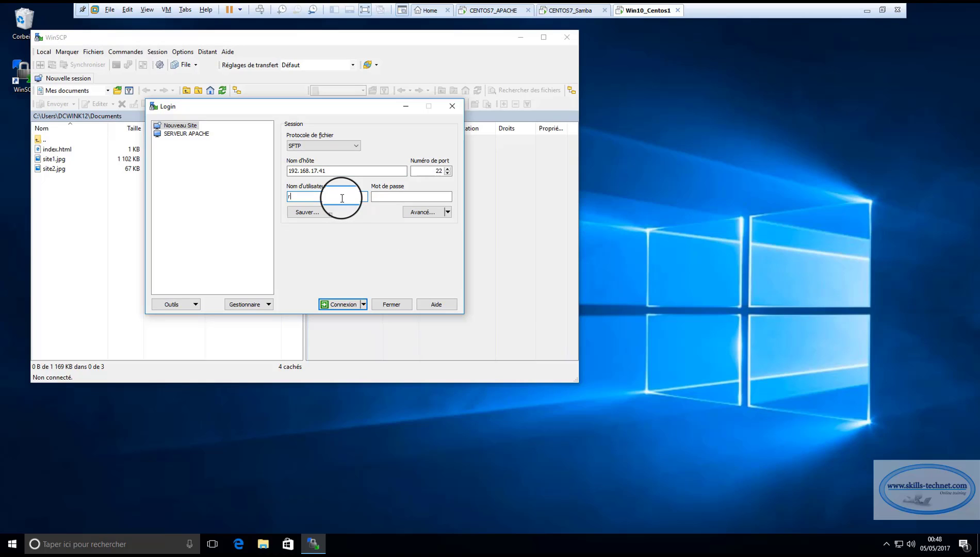
pyautogui.write('oot')
pyautogui.click(405, 200)
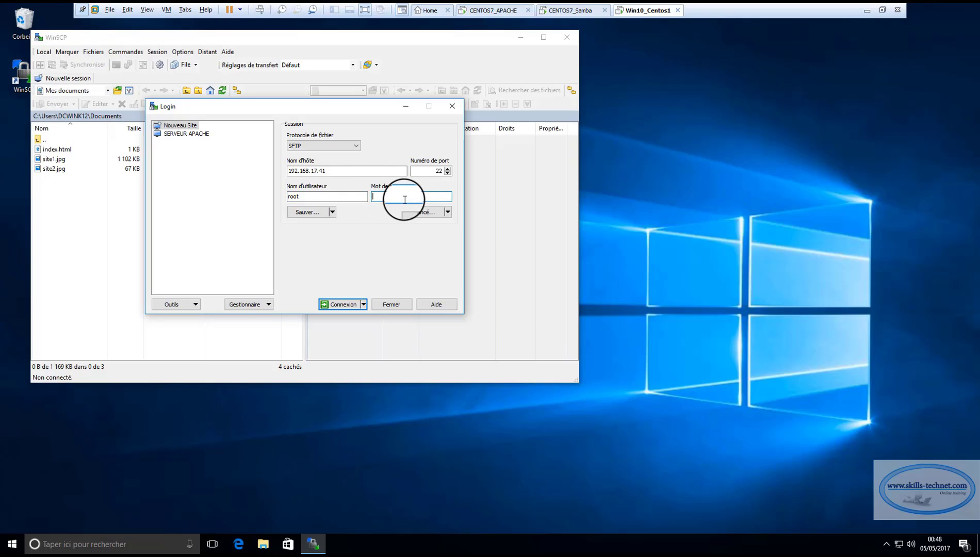
pyautogui.write('•••••••••••')
# Save this second session as SERVEUR SAMBA, also storing its password.
pyautogui.click(304, 214)
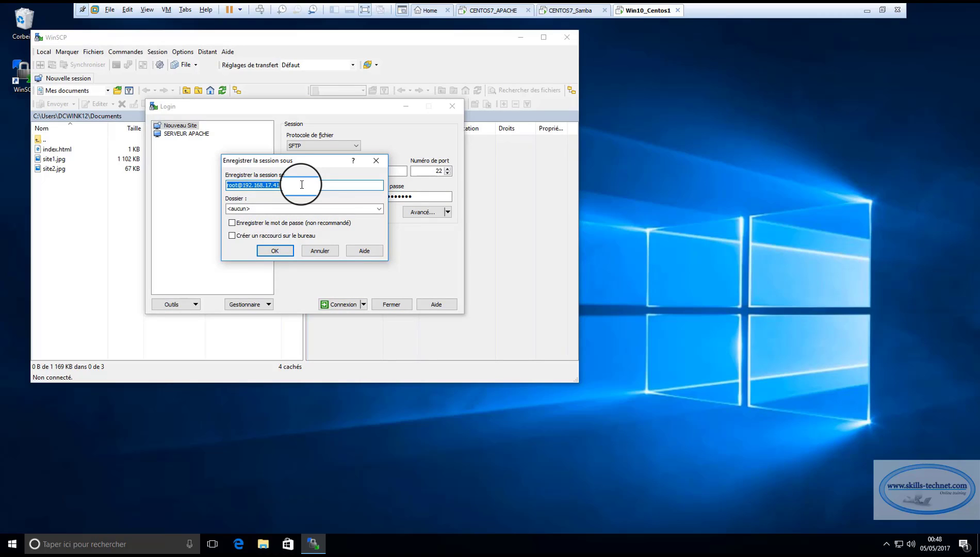
pyautogui.write('SERVEUR')
pyautogui.write('SAMBA')
pyautogui.click(246, 226)
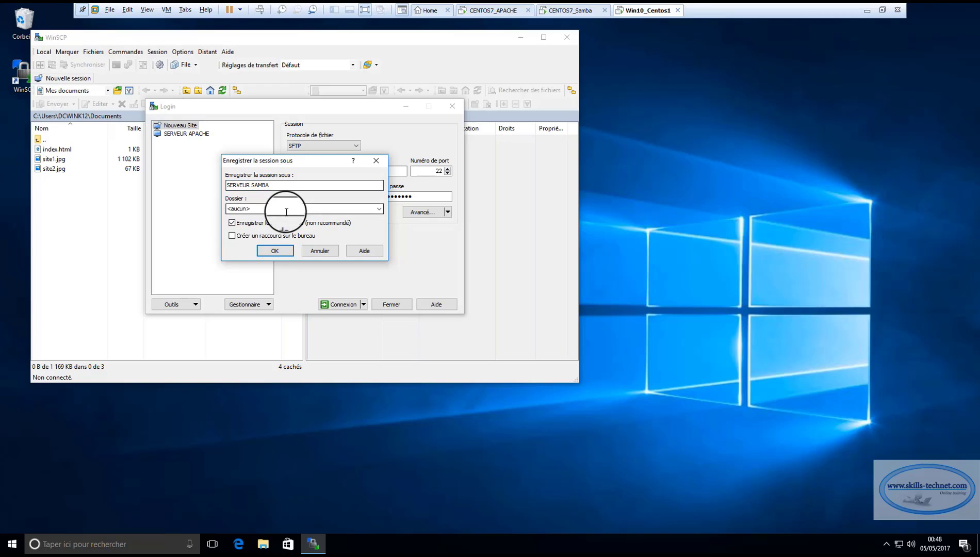
pyautogui.click(273, 250)
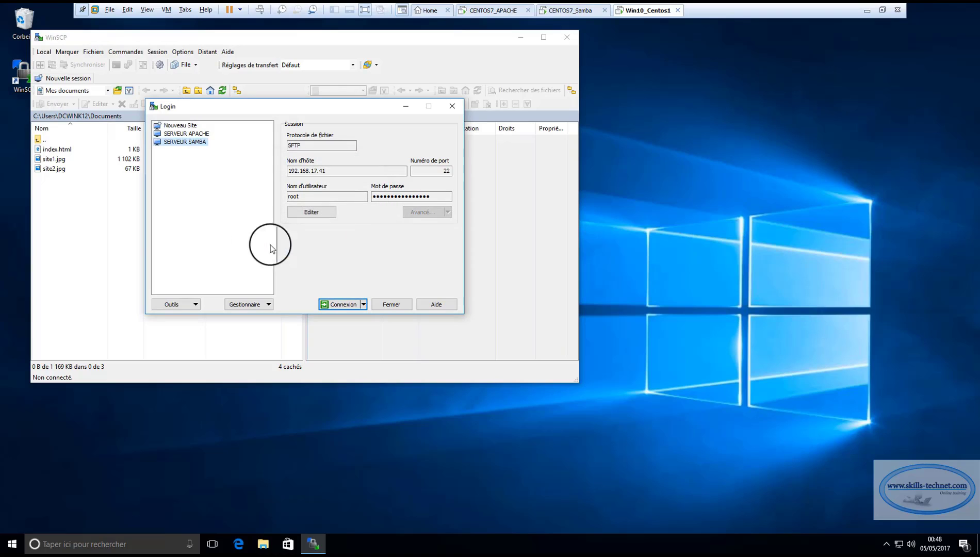
# Connect to the saved SERVEUR APACHE session and accept adding the server's host key to the cache.
pyautogui.click(186, 135)
pyautogui.click(187, 142)
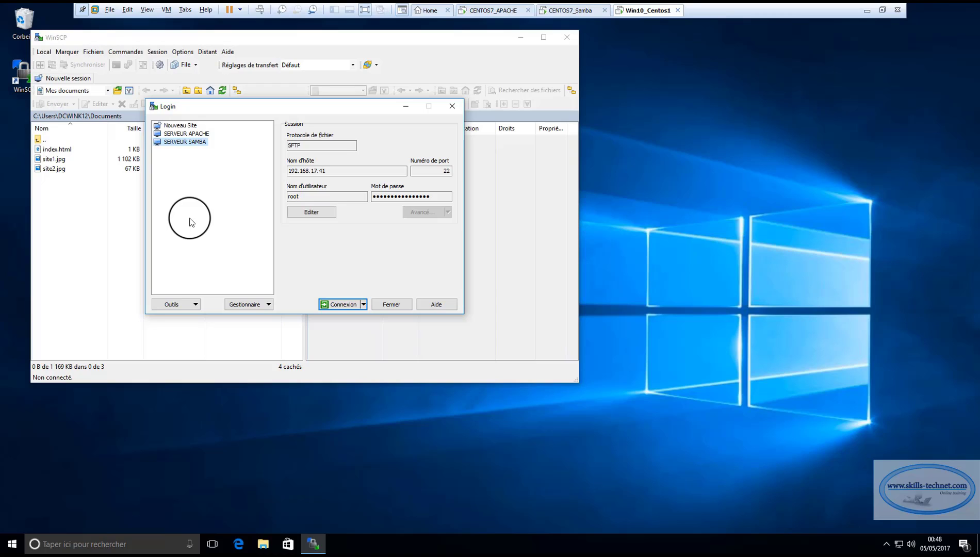
pyautogui.click(189, 134)
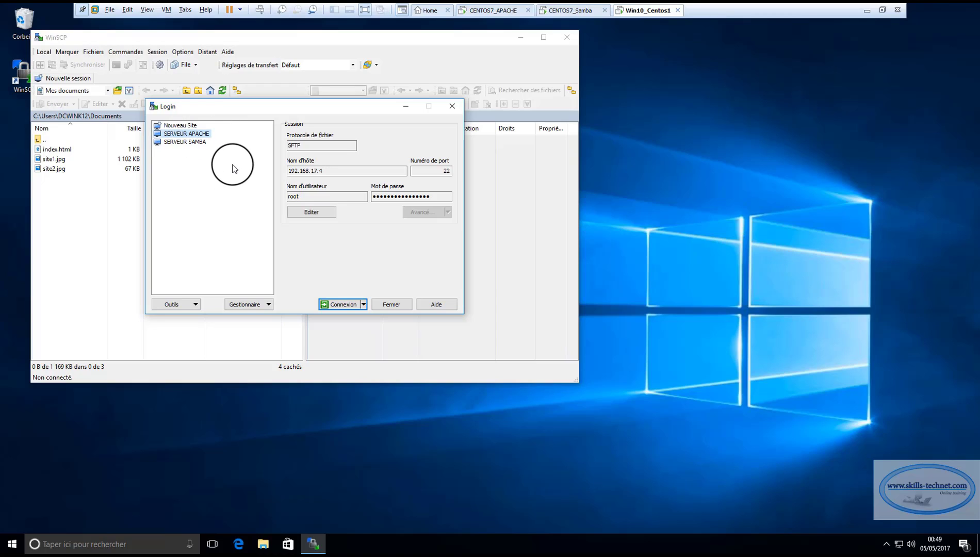
pyautogui.click(341, 305)
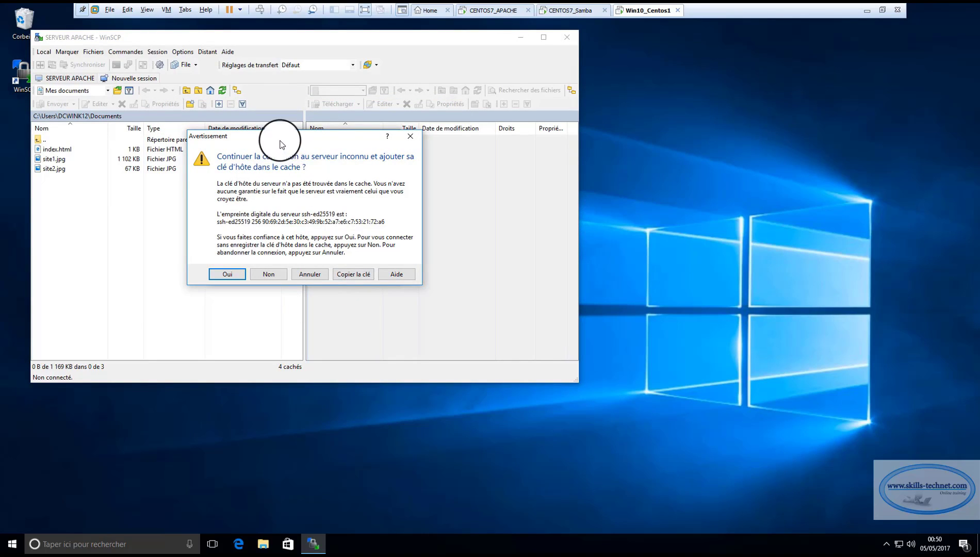
pyautogui.moveTo(276, 140); pyautogui.dragTo(399, 138)
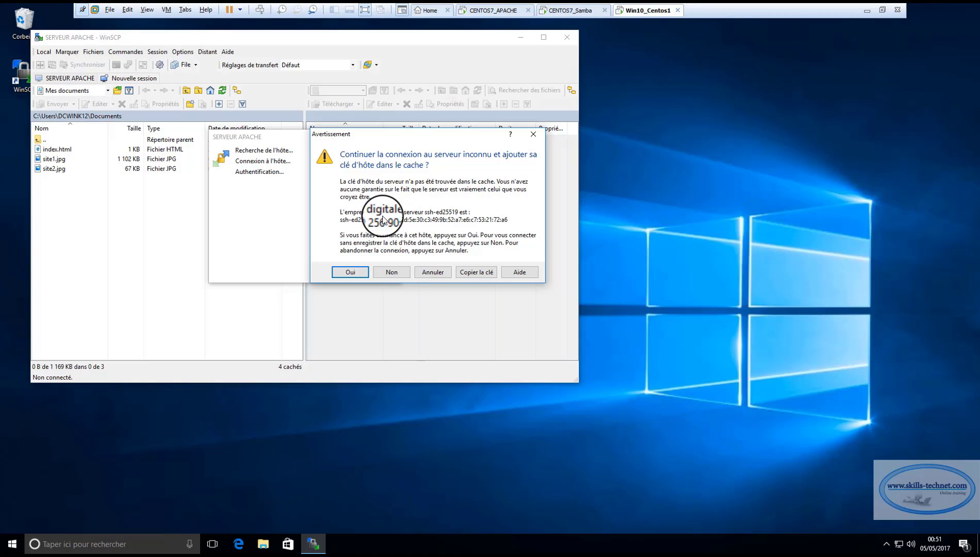
pyautogui.click(350, 272)
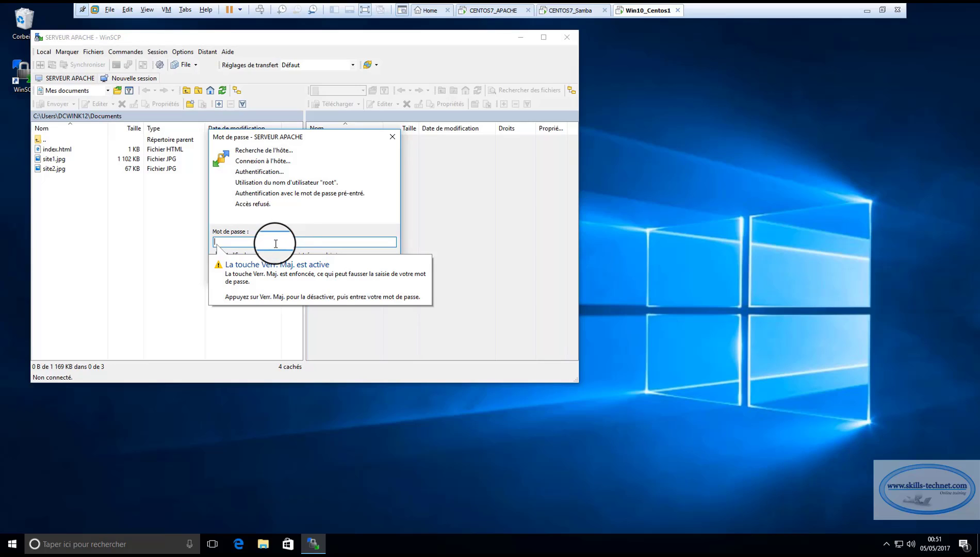
# Turn off caps lock, re-enter the root account password and log in to SERVEUR APACHE.
pyautogui.press('capslock')
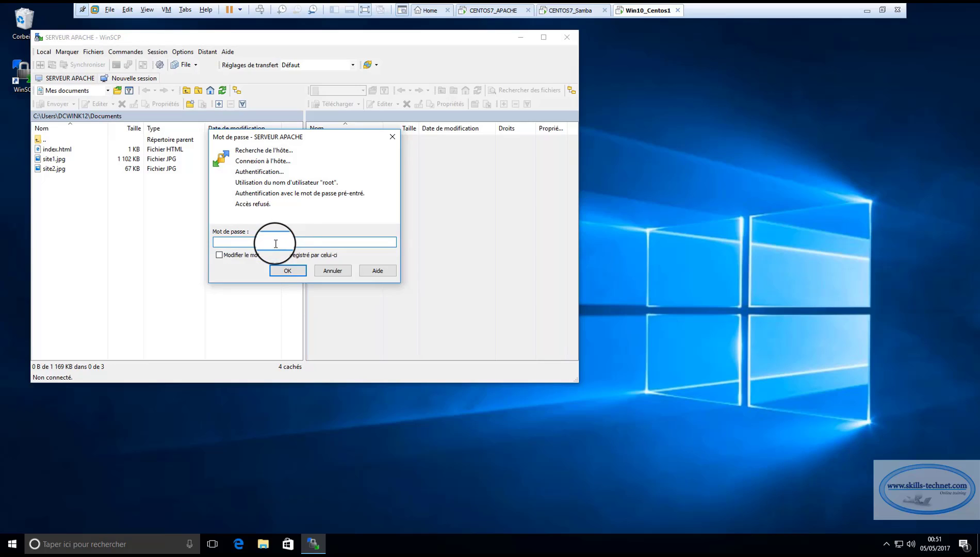
pyautogui.write('*********')
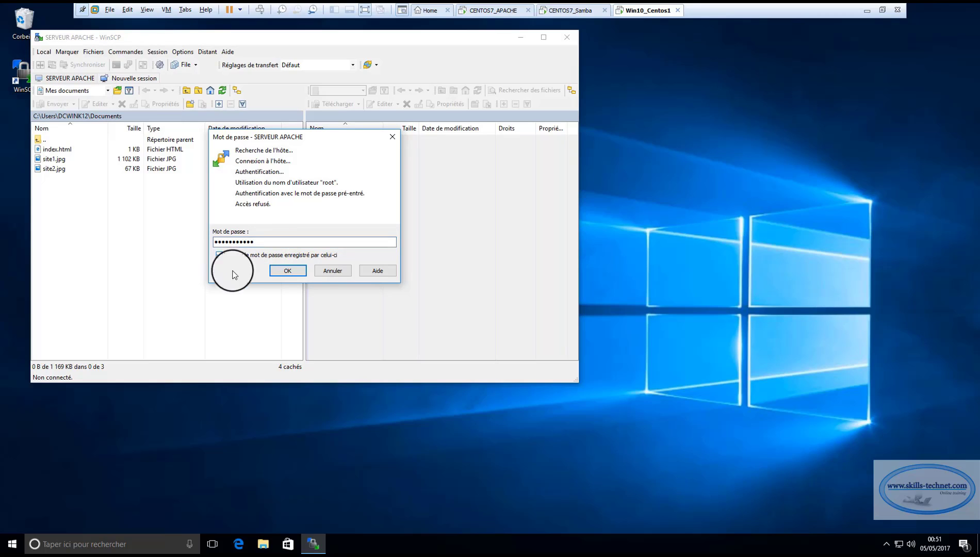
pyautogui.click(285, 271)
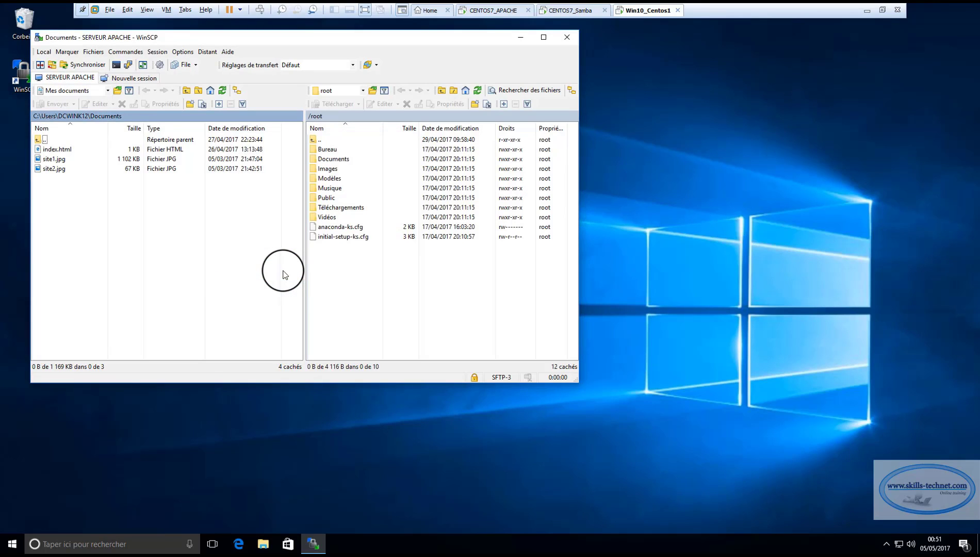
# Maximize the window, browse the server's root directory and its media folder, and widen the remote file pane.
pyautogui.click(543, 37)
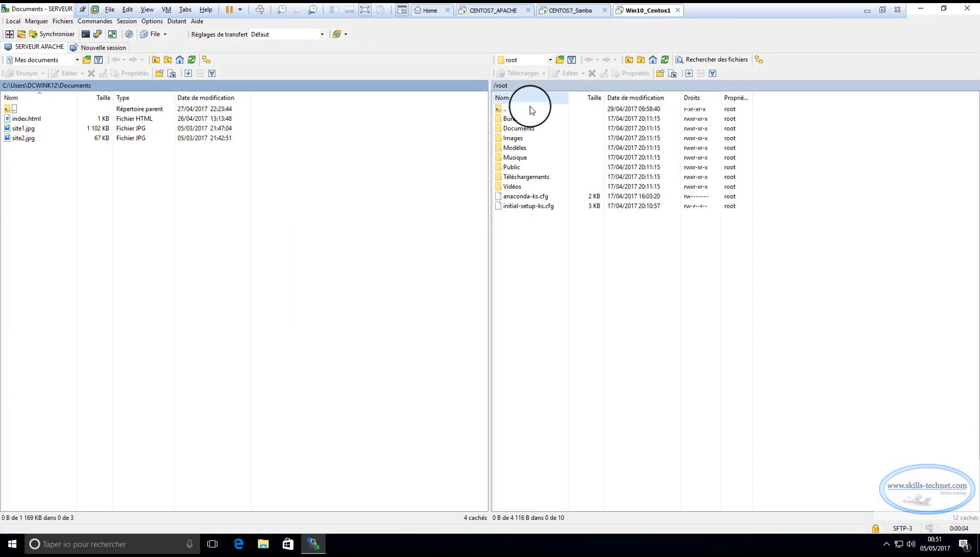
pyautogui.doubleClick(507, 111)
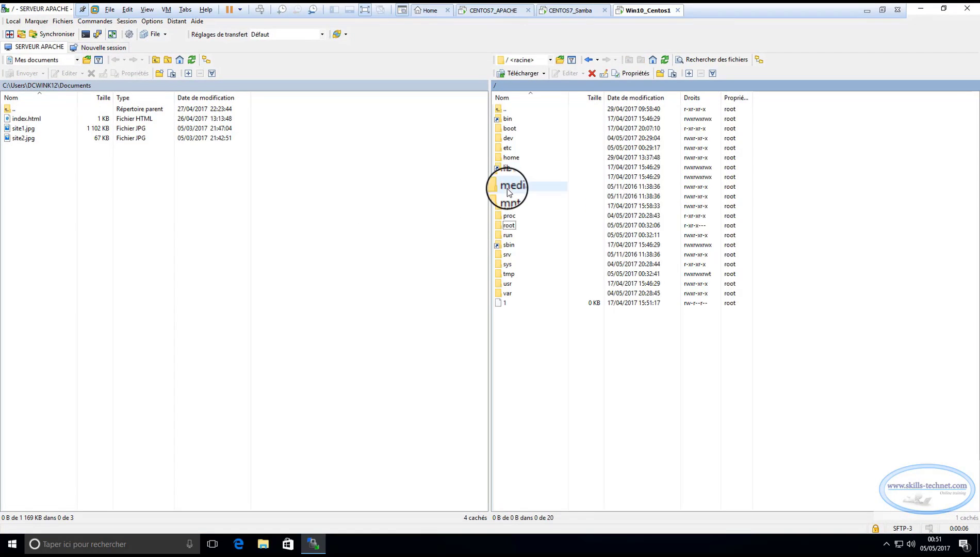
pyautogui.doubleClick(507, 187)
pyautogui.doubleClick(507, 111)
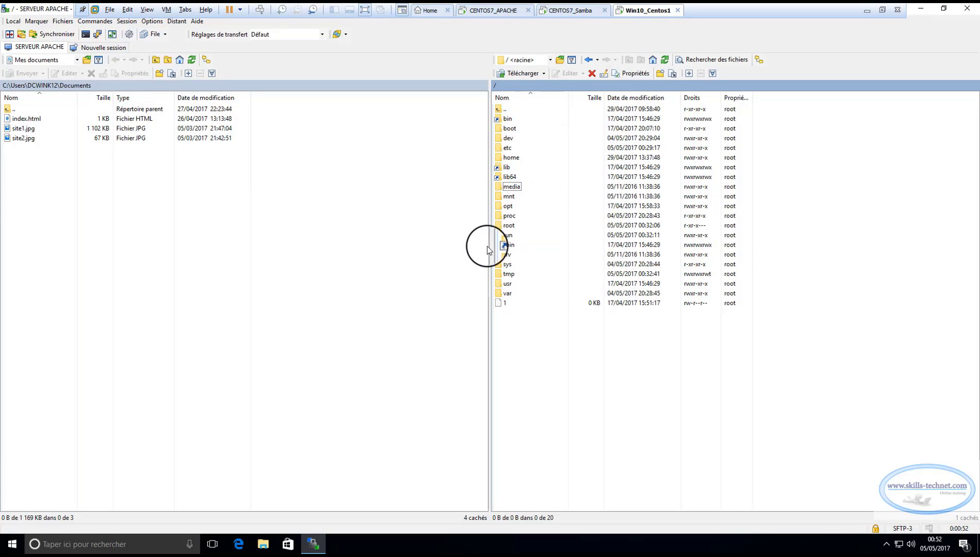
pyautogui.moveTo(489, 247); pyautogui.dragTo(372, 227)
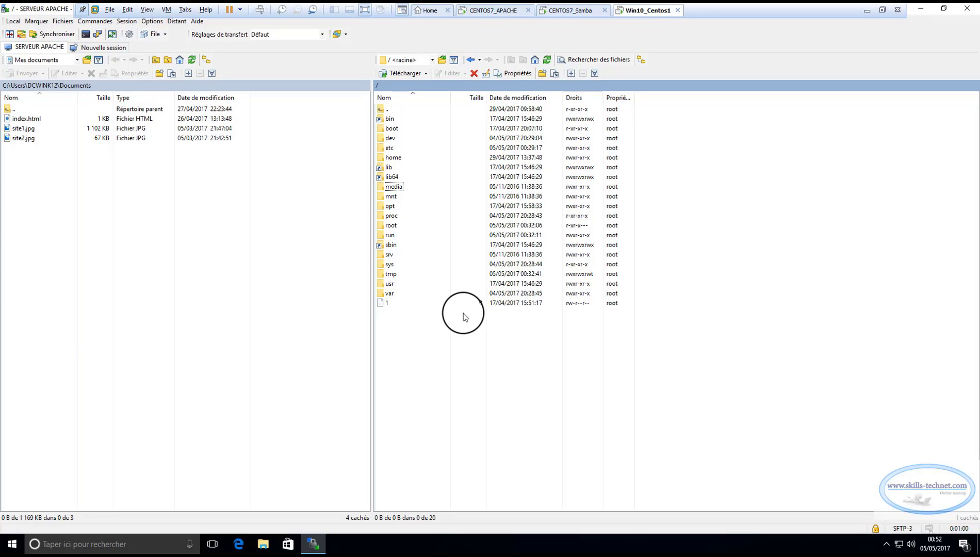
# Open the server's /etc directory and go into its samba folder.
pyautogui.click(392, 149)
pyautogui.doubleClick(392, 149)
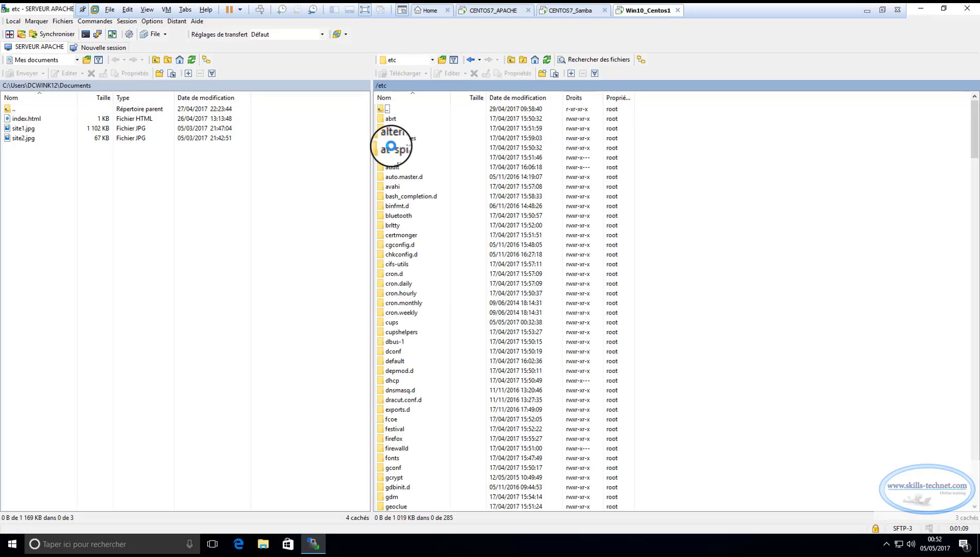
pyautogui.click(390, 177)
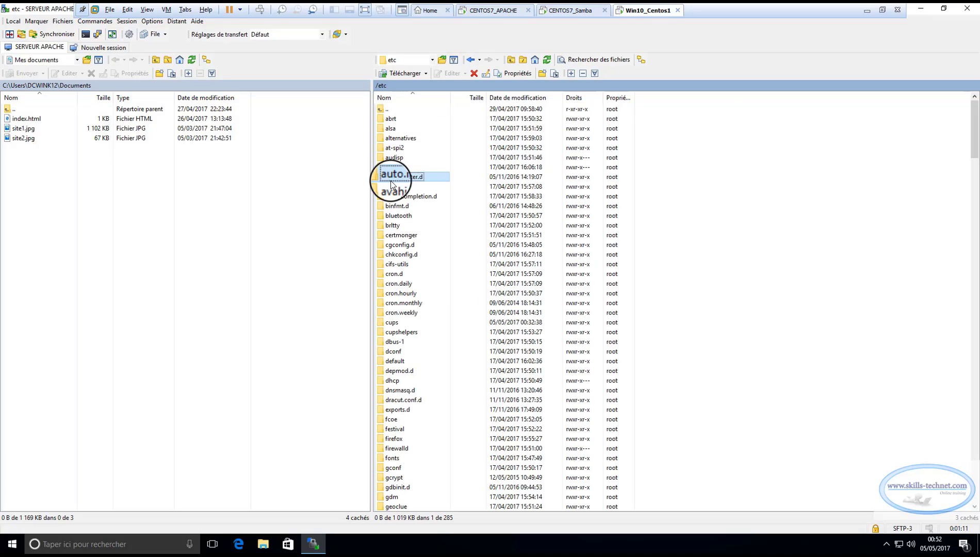
pyautogui.press('s')
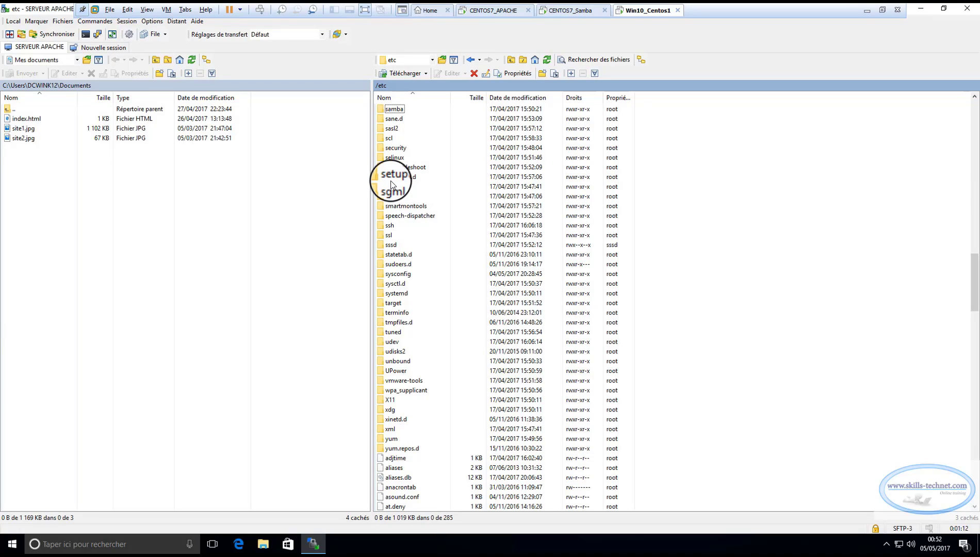
pyautogui.doubleClick(395, 110)
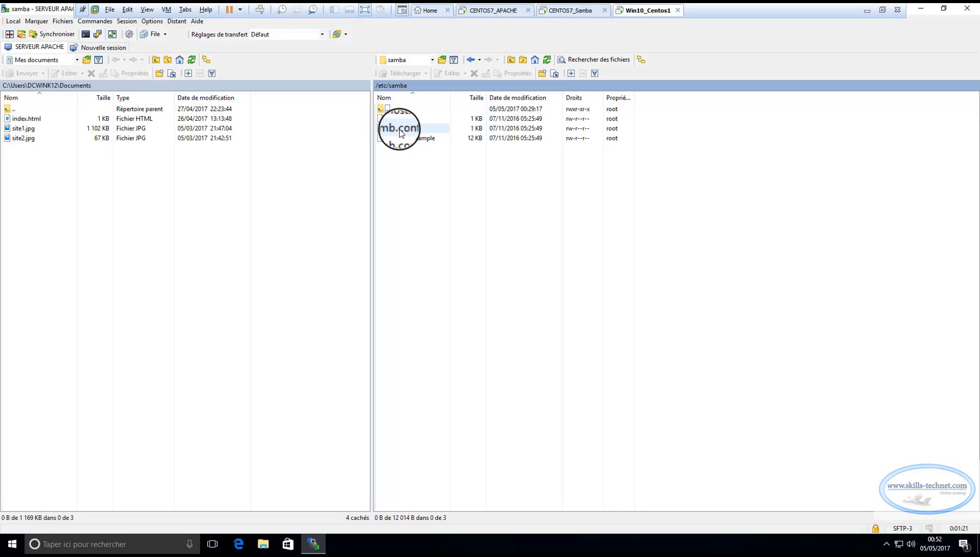
# Open smb.conf in the editor, then move the editor window up and narrow it.
pyautogui.doubleClick(399, 129)
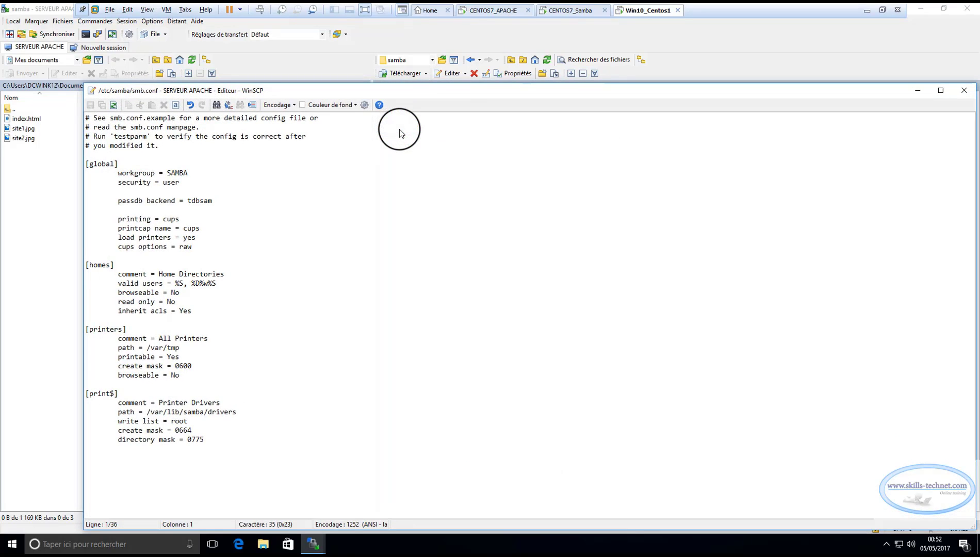
pyautogui.moveTo(416, 92); pyautogui.dragTo(397, 62)
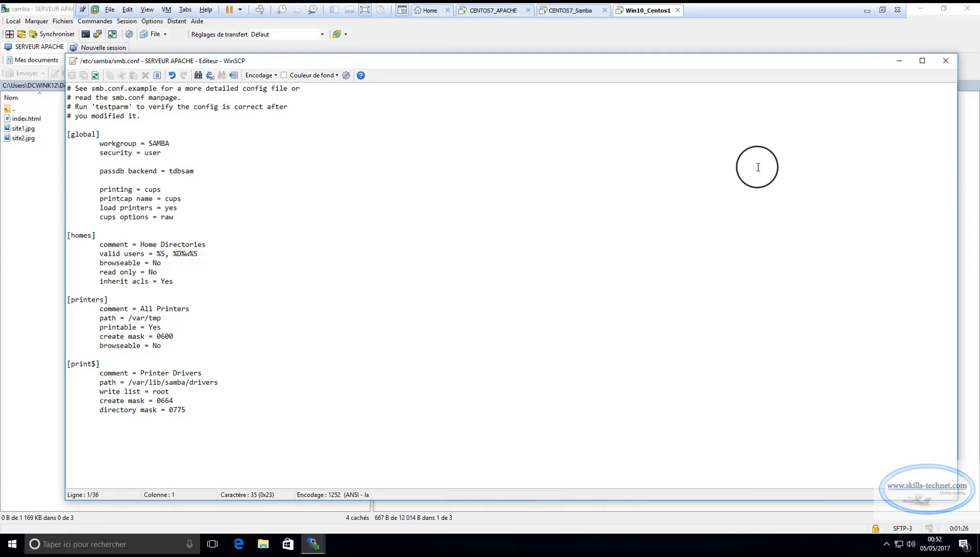
pyautogui.moveTo(957, 177); pyautogui.dragTo(614, 146)
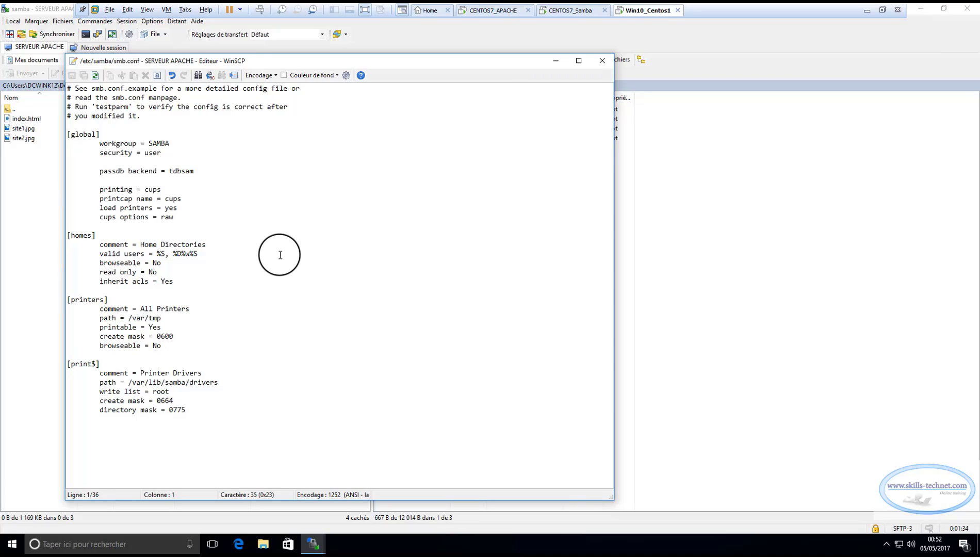
# Add the filler lines hfuiguikihloiooyoioligoli and kufgkujgkgkjgjkk below the last line of smb.conf.
pyautogui.hotkey('ctrl', 'a')
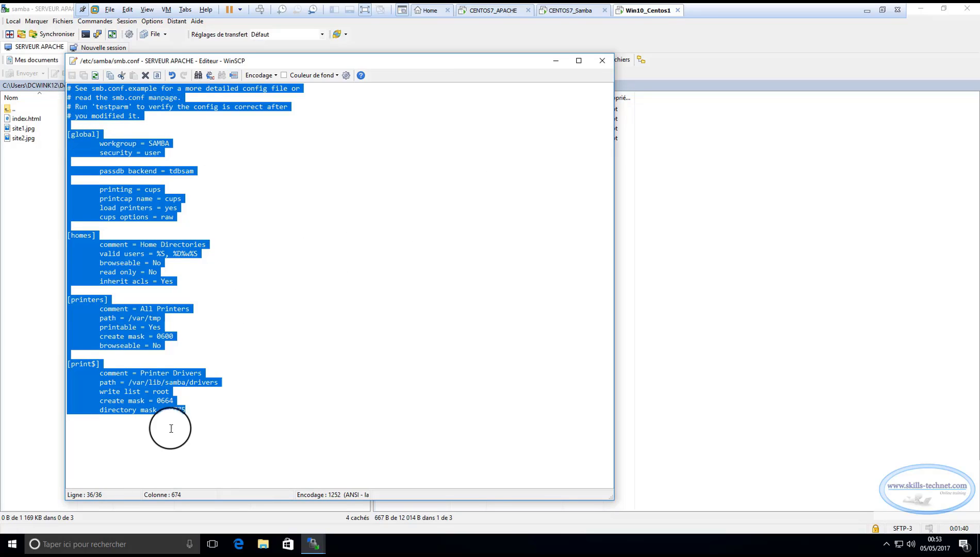
pyautogui.click(195, 410)
pyautogui.press('Return')
pyautogui.press('Return')
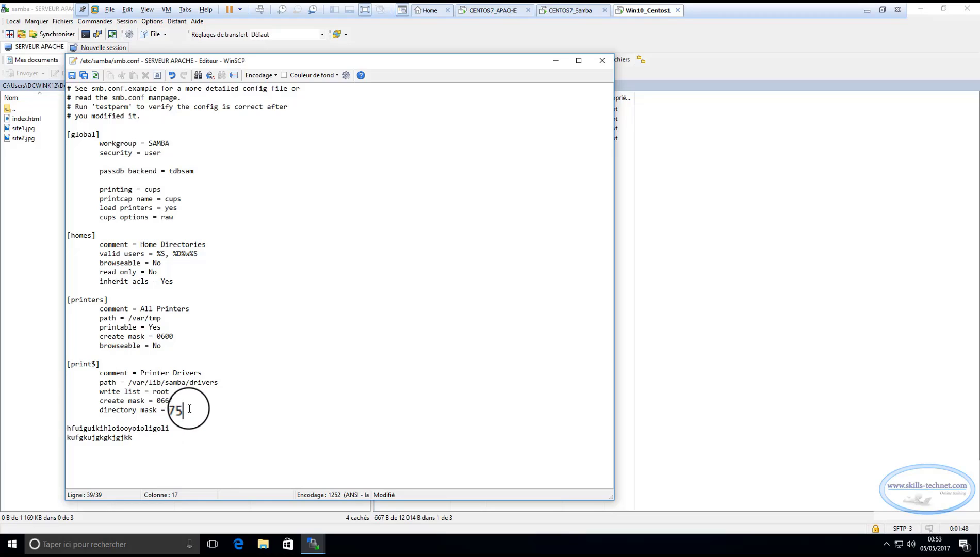
# Copy the [print$] section of smb.conf and paste it over the two filler lines at the end.
pyautogui.moveTo(193, 410); pyautogui.dragTo(67, 355)
pyautogui.hotkey('ctrl', 'c')
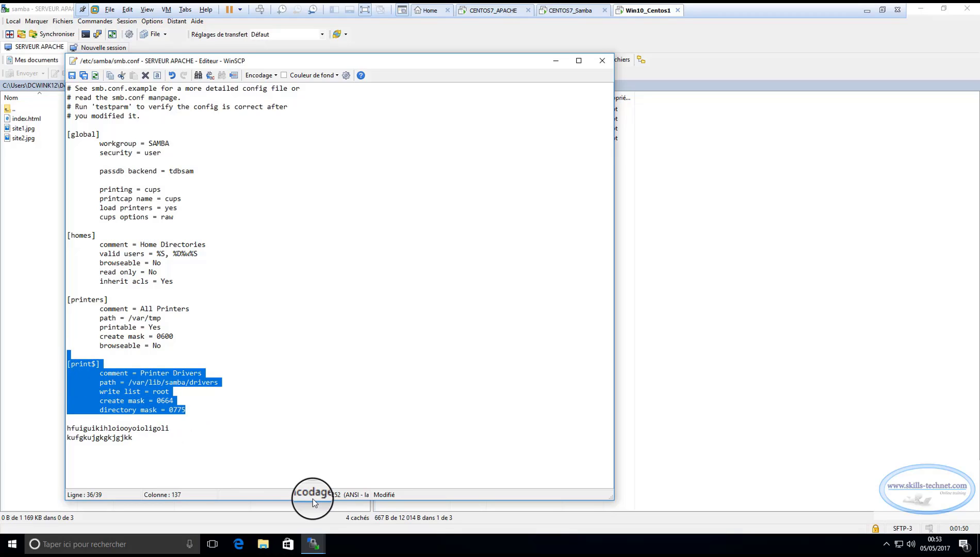
pyautogui.moveTo(135, 437); pyautogui.dragTo(60, 426)
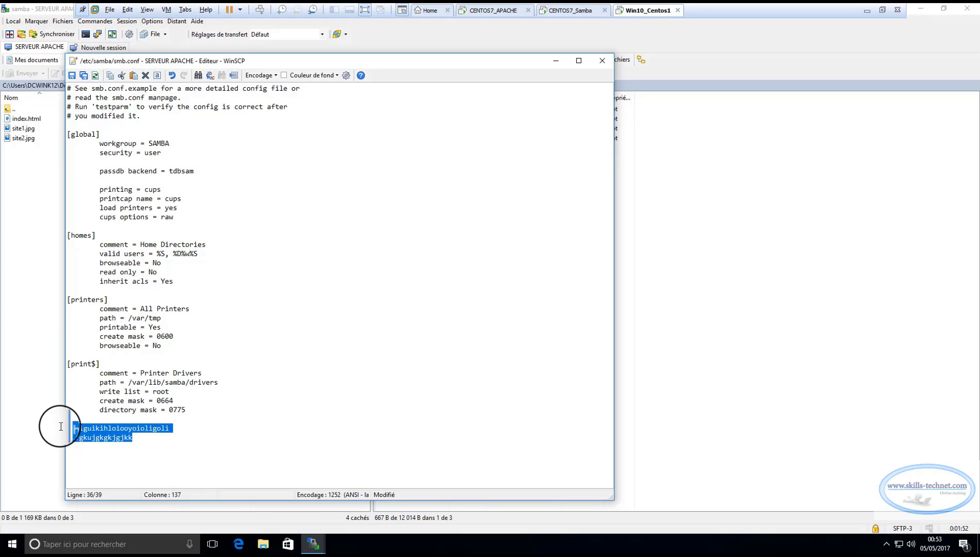
pyautogui.hotkey('ctrl', 'v')
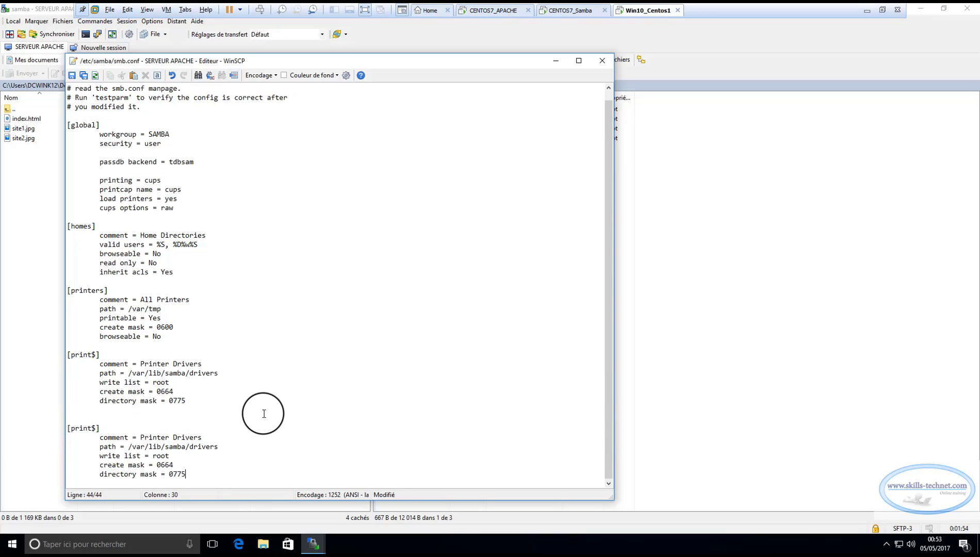
# Shorten the directory mask value in the duplicated [print$] section to 0 and save smb.conf.
pyautogui.click(133, 464)
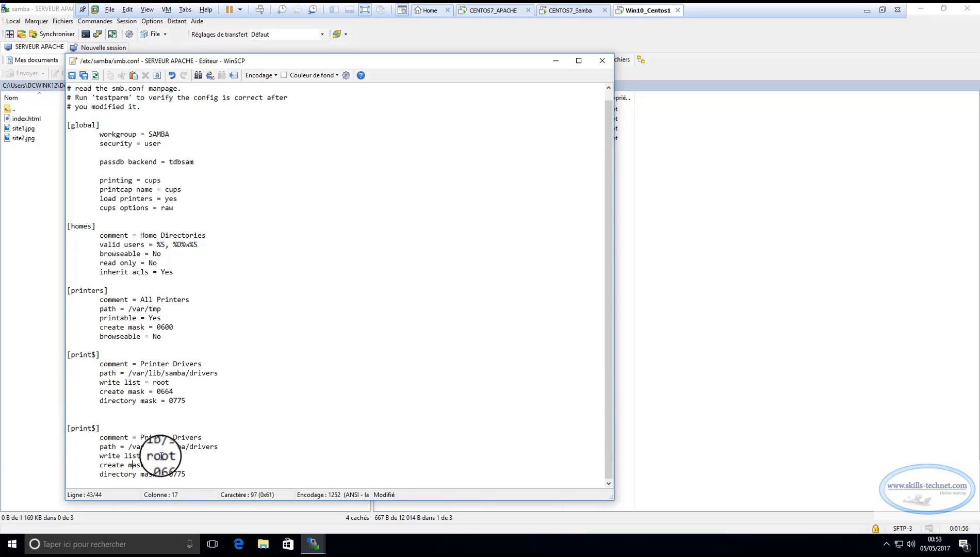
pyautogui.click(196, 477)
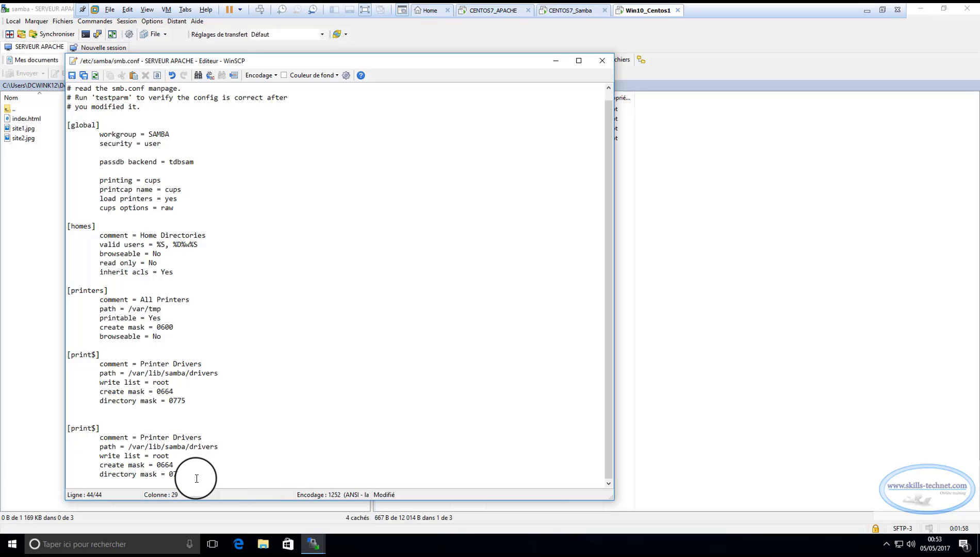
pyautogui.click(72, 77)
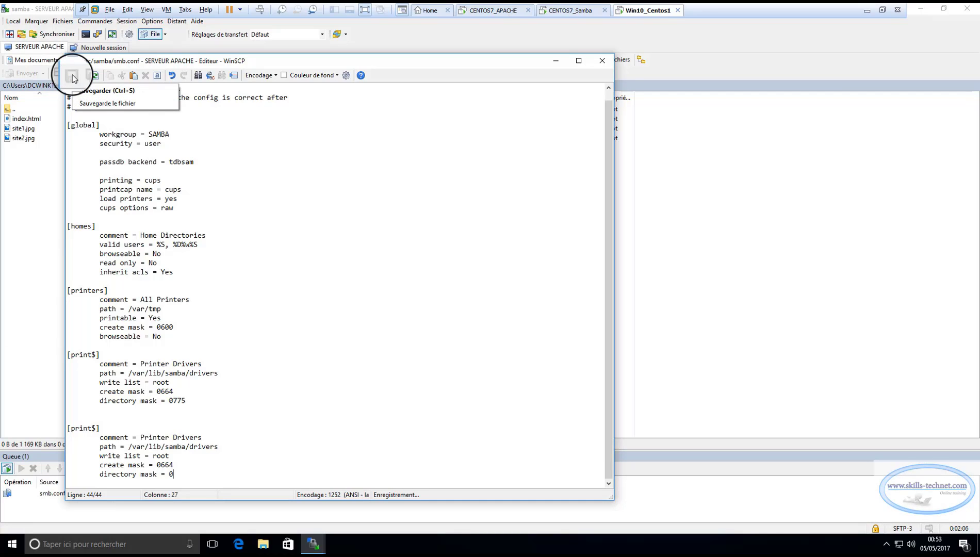
# Delete the duplicated [print$] section from the end of smb.conf, save the file and close the editor.
pyautogui.moveTo(175, 472); pyautogui.dragTo(83, 435)
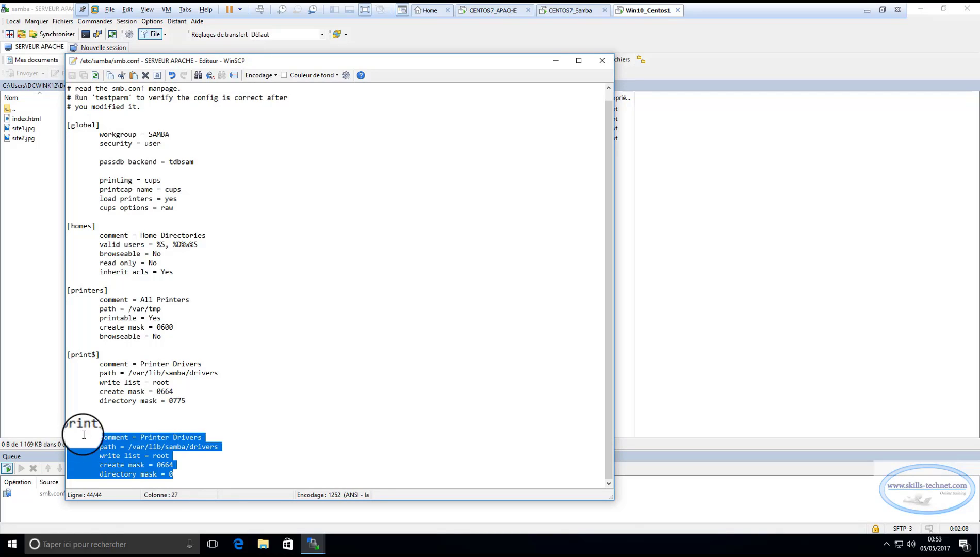
pyautogui.press('Delete')
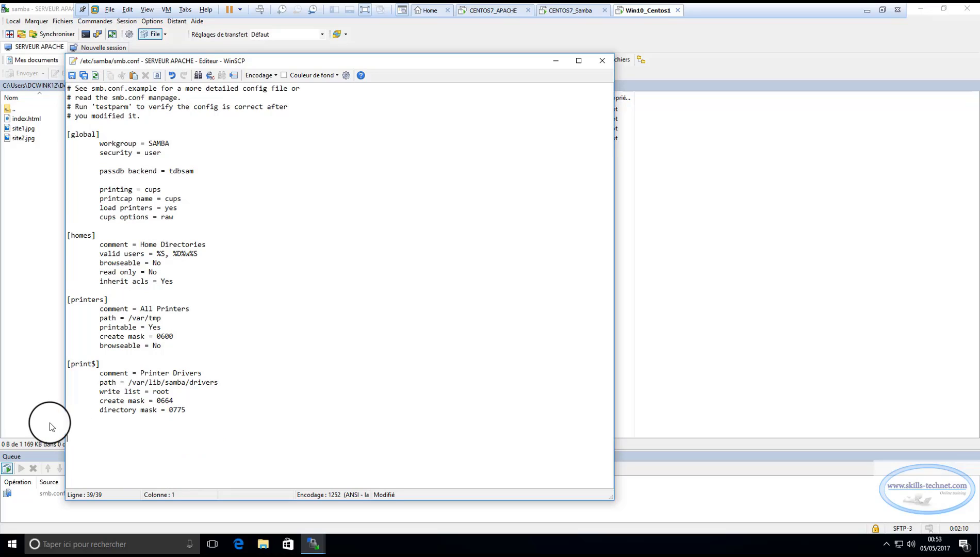
pyautogui.click(72, 76)
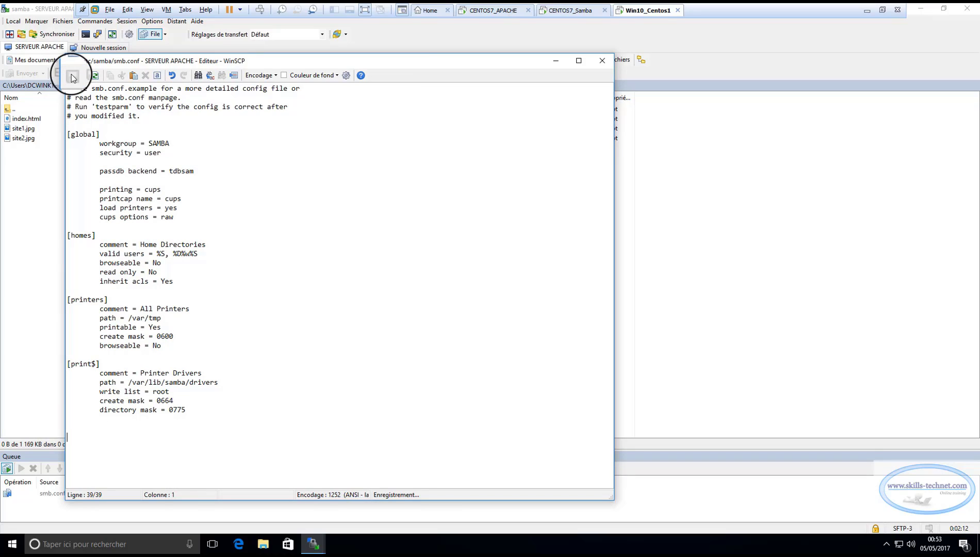
pyautogui.click(602, 61)
# Create a new file named nouveau.conf in the server's /etc/samba folder.
pyautogui.rightClick(427, 171)
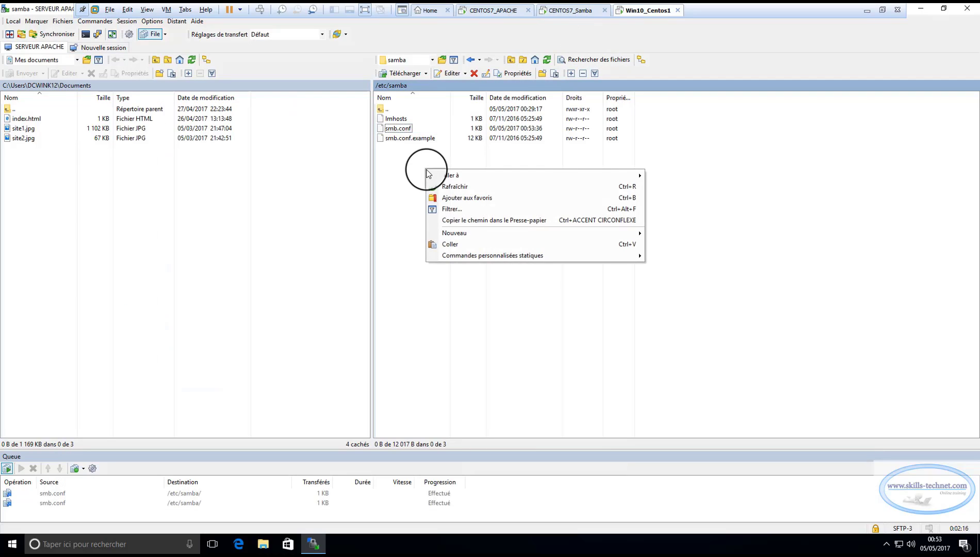
pyautogui.moveTo(464, 235)
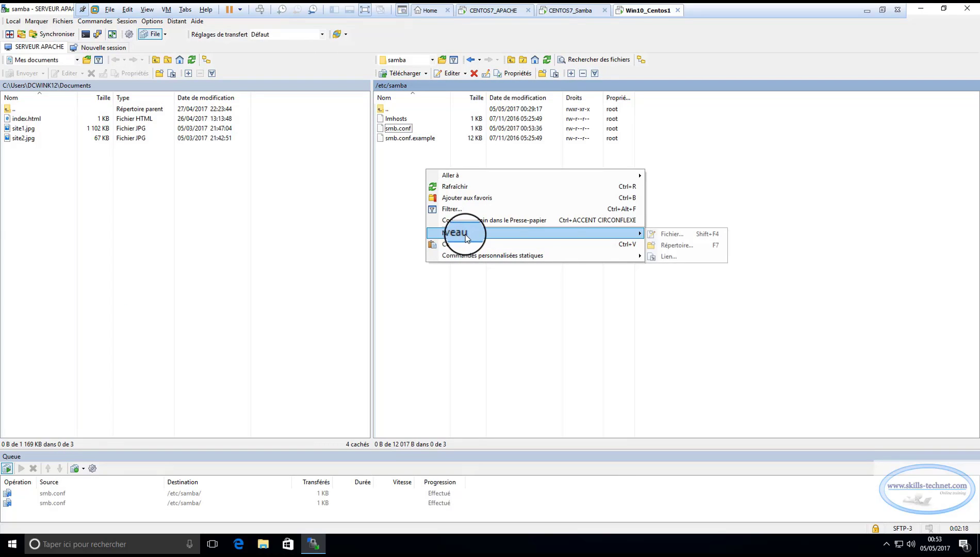
pyautogui.click(670, 234)
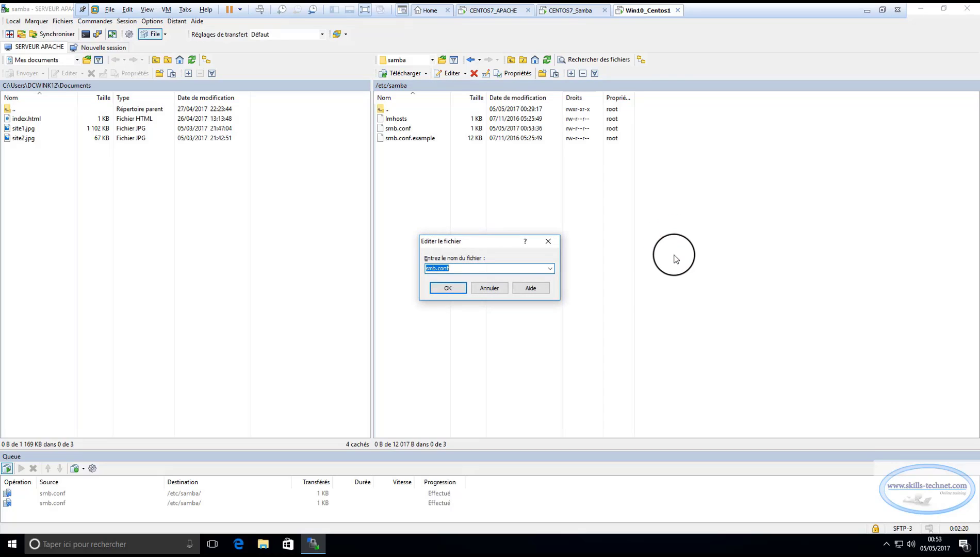
pyautogui.write('nouveau')
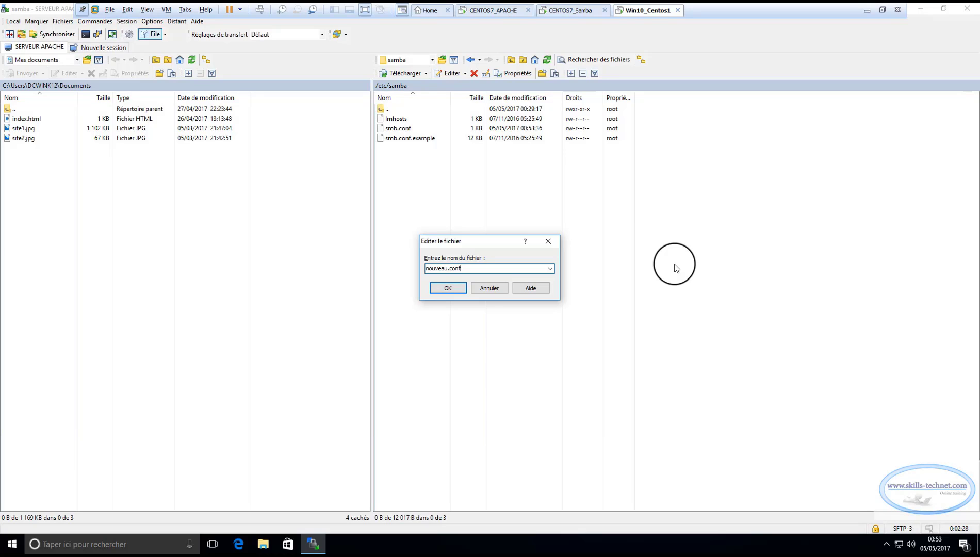
pyautogui.click(447, 290)
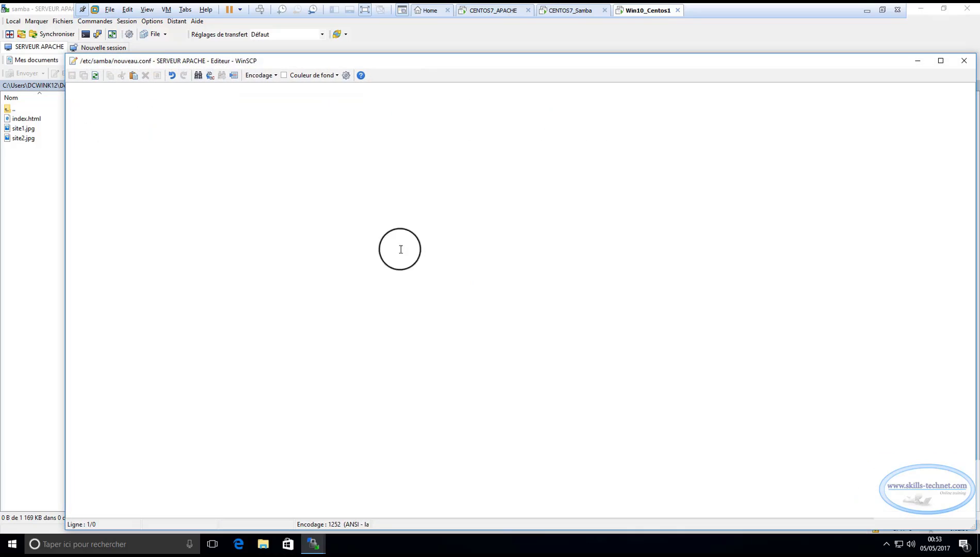
# Fill nouveau.conf with three lines of random text, save and close it, then reopen it to check its content and close it again.
pyautogui.write('kjgbsqdksqdskjqqdsjk')
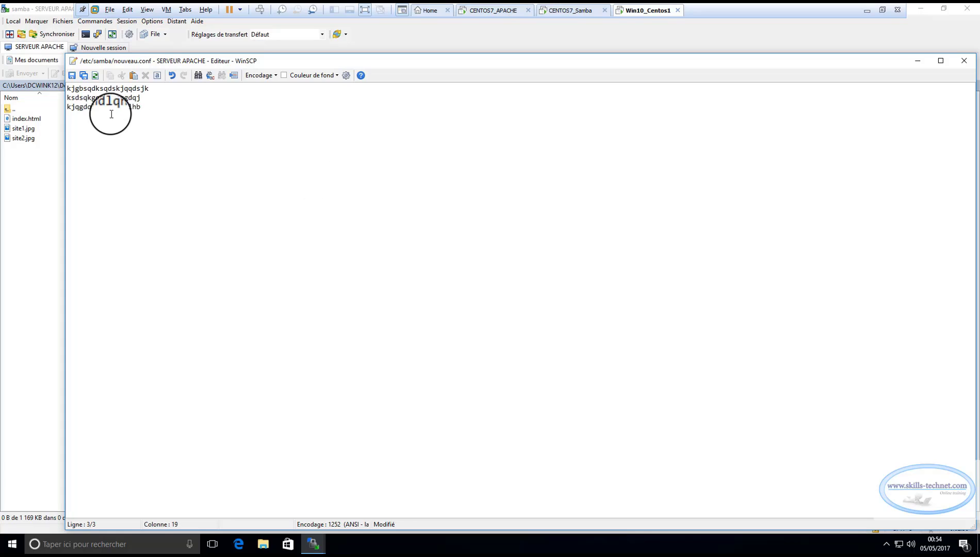
pyautogui.click(72, 75)
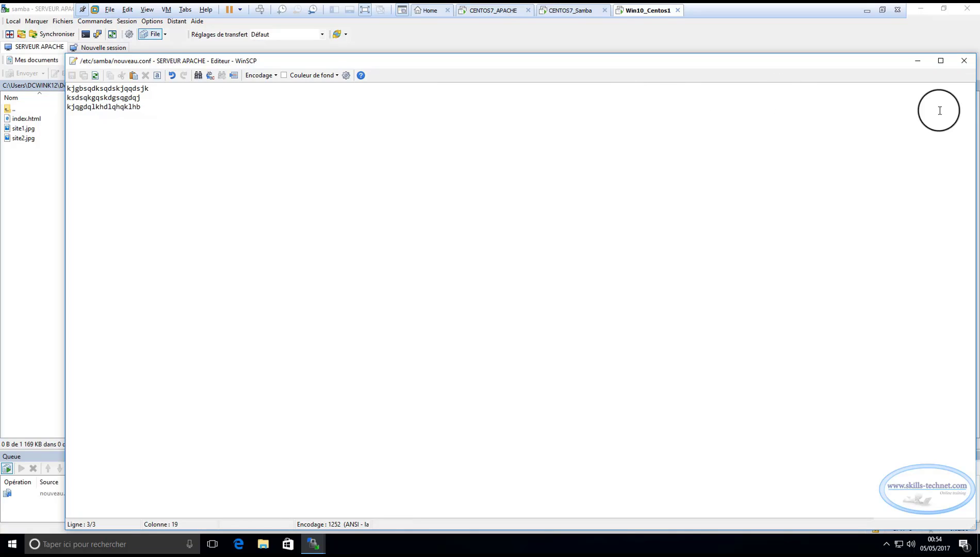
pyautogui.click(963, 60)
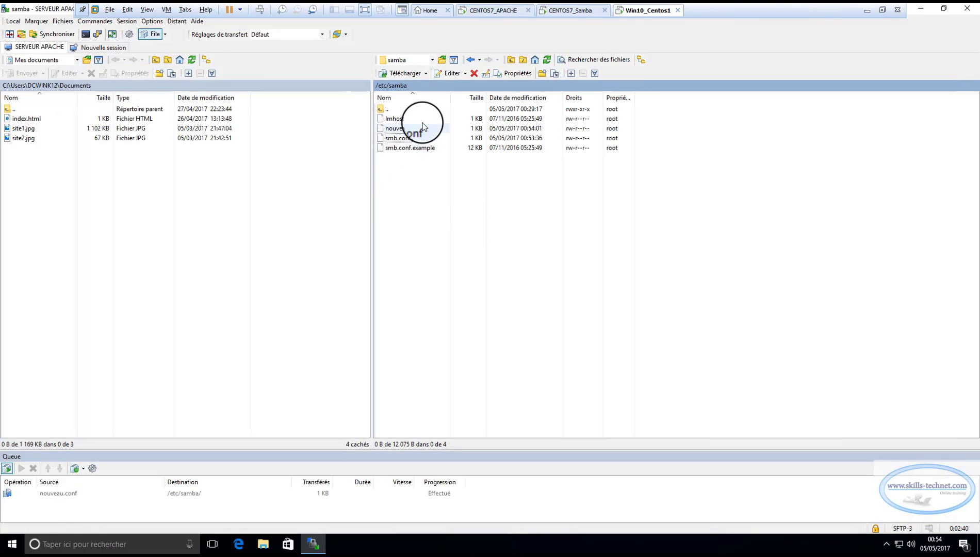
pyautogui.doubleClick(404, 128)
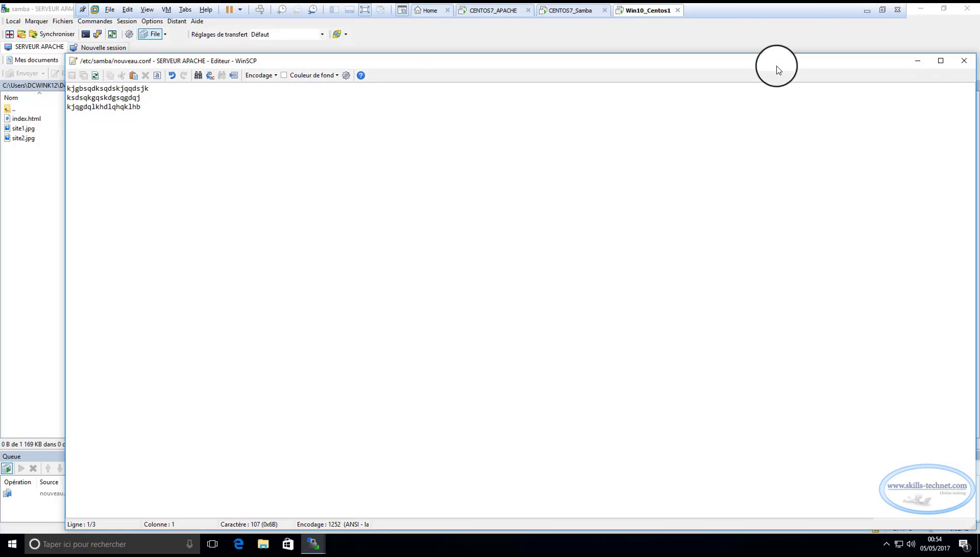
pyautogui.click(964, 60)
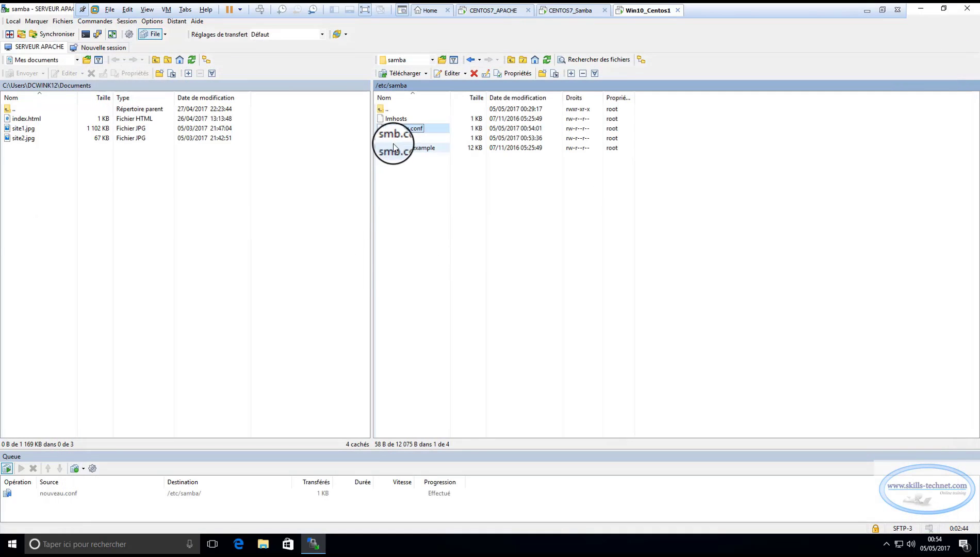
# Download nouveau.conf from the server to the local Documents folder and select the local copy.
pyautogui.rightClick(397, 128)
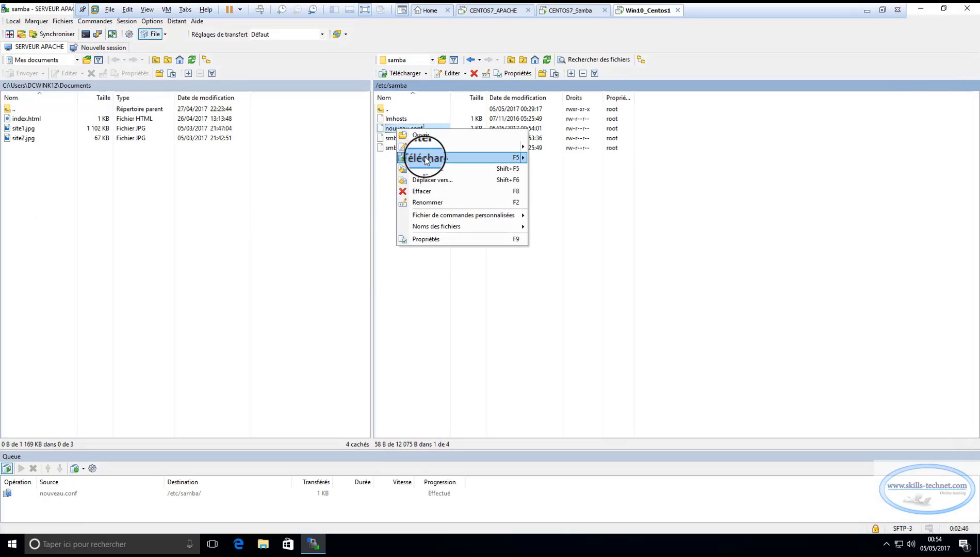
pyautogui.click(408, 157)
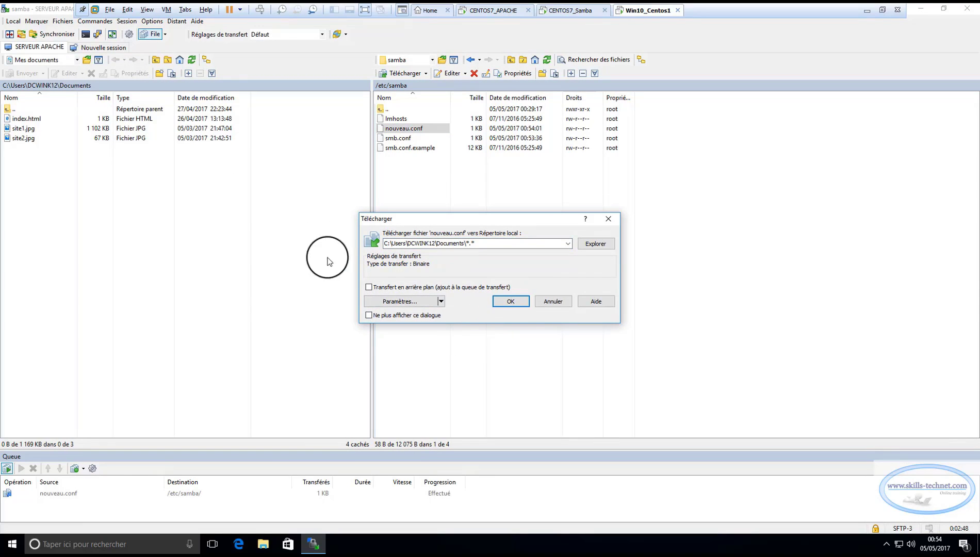
pyautogui.click(508, 300)
pyautogui.click(36, 128)
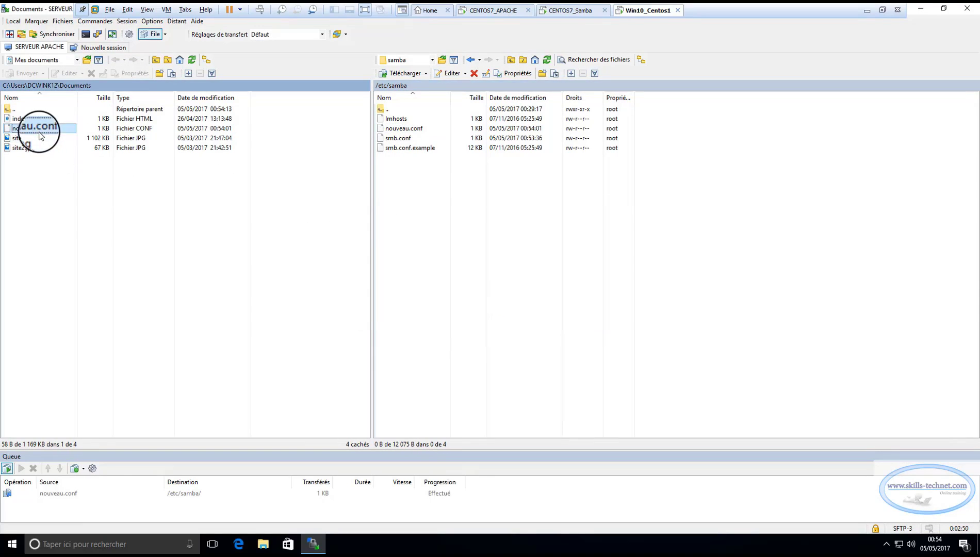
# Delete nouveau.conf from the server's /etc/samba folder, confirming the deletion.
pyautogui.click(404, 128)
pyautogui.press('Delete')
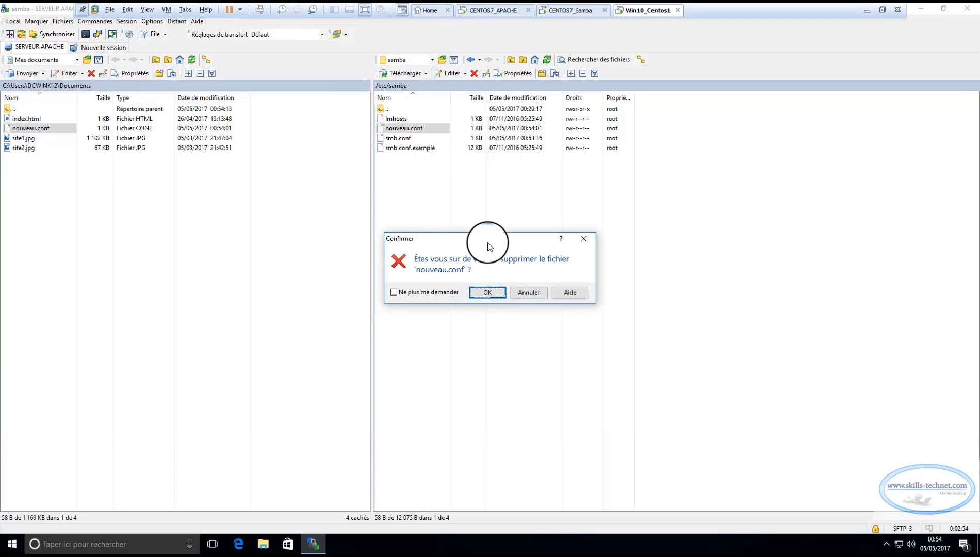
pyautogui.click(489, 291)
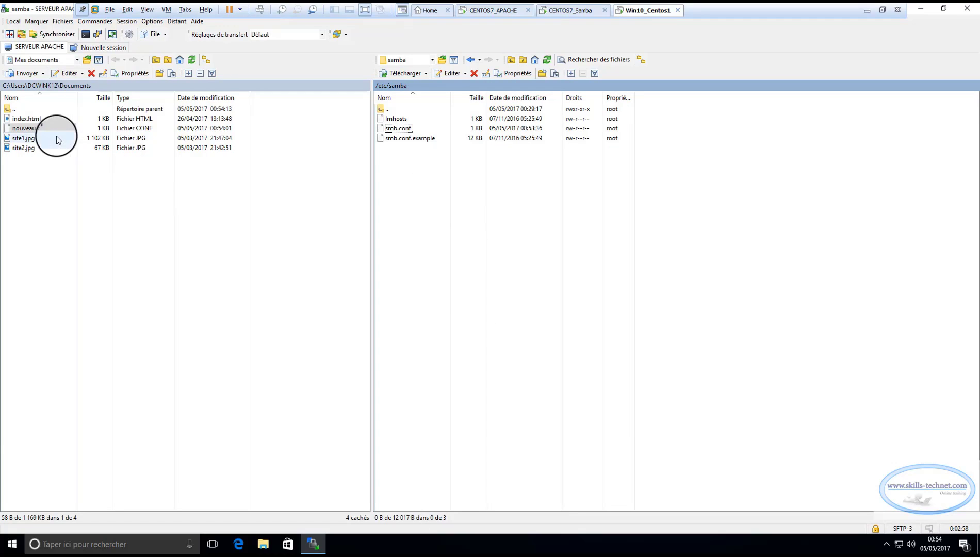
# Upload the local nouveau.conf from Documents to the server's /etc/samba folder.
pyautogui.rightClick(43, 130)
pyautogui.click(66, 156)
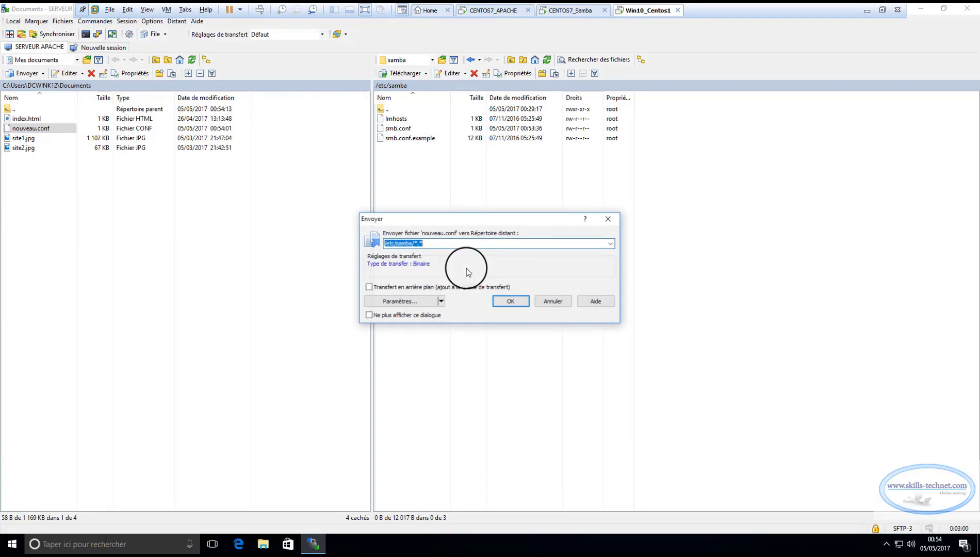
pyautogui.click(509, 304)
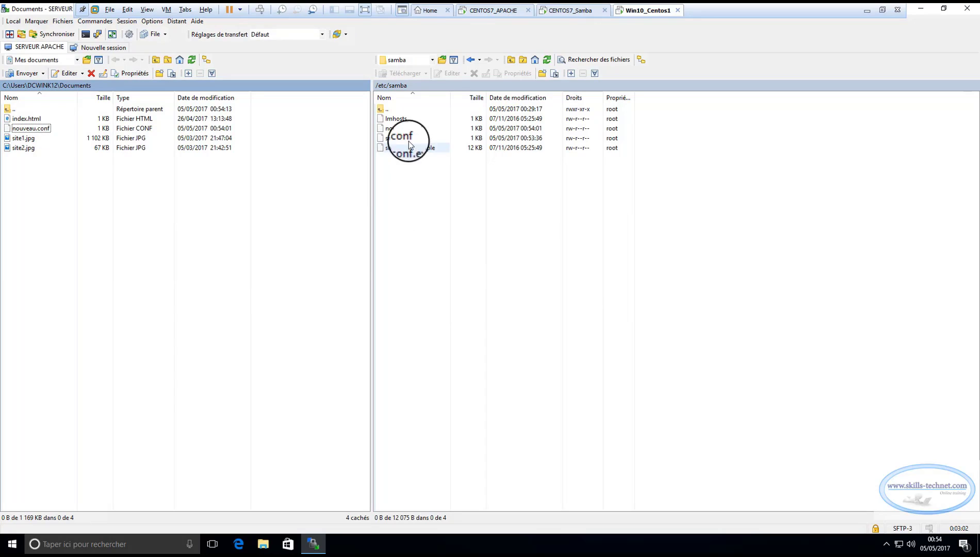
# Set the permissions of nouveau.conf in the server's /etc/samba folder to read-only for owner, group and others (octal 0444).
pyautogui.click(416, 129)
pyautogui.click(570, 132)
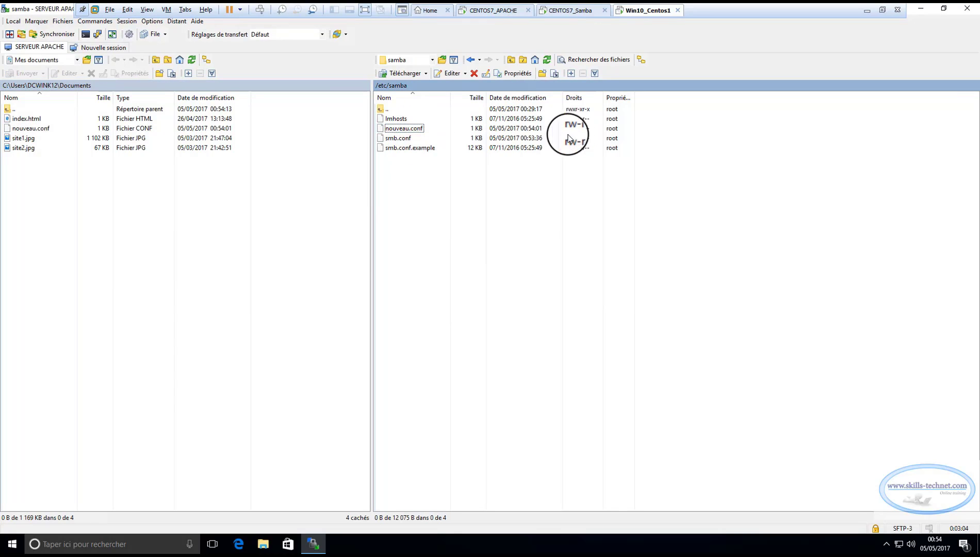
pyautogui.click(411, 133)
pyautogui.rightClick(411, 133)
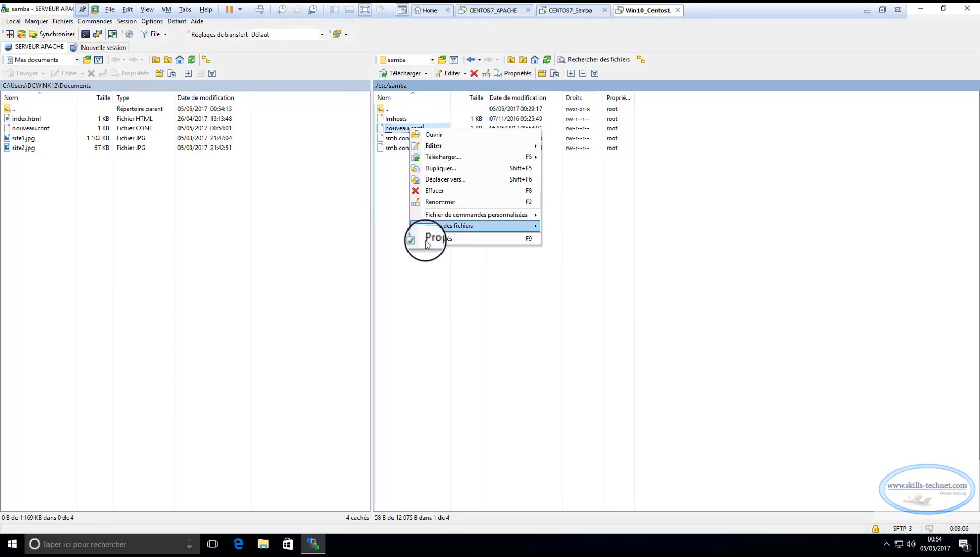
pyautogui.click(518, 262)
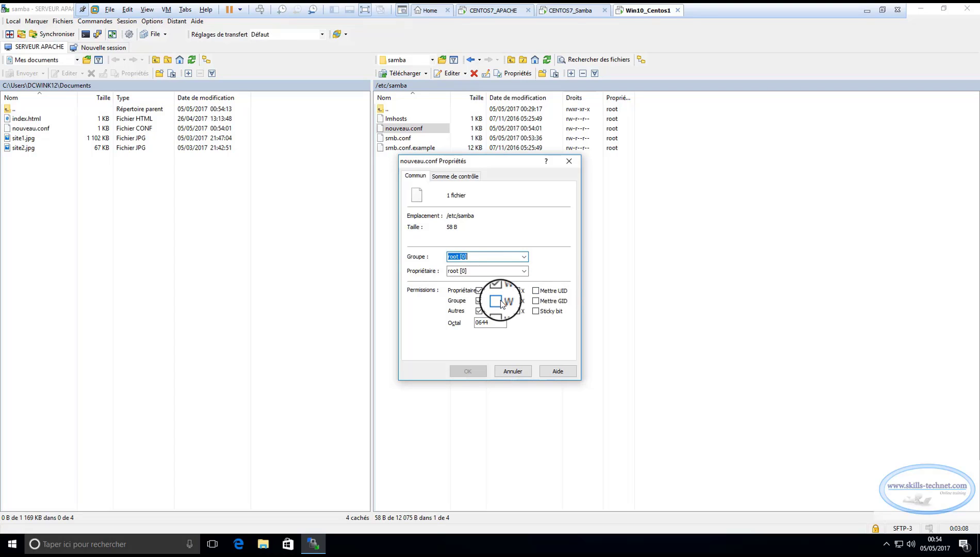
pyautogui.click(500, 300)
pyautogui.click(497, 311)
pyautogui.click(516, 311)
pyautogui.click(517, 291)
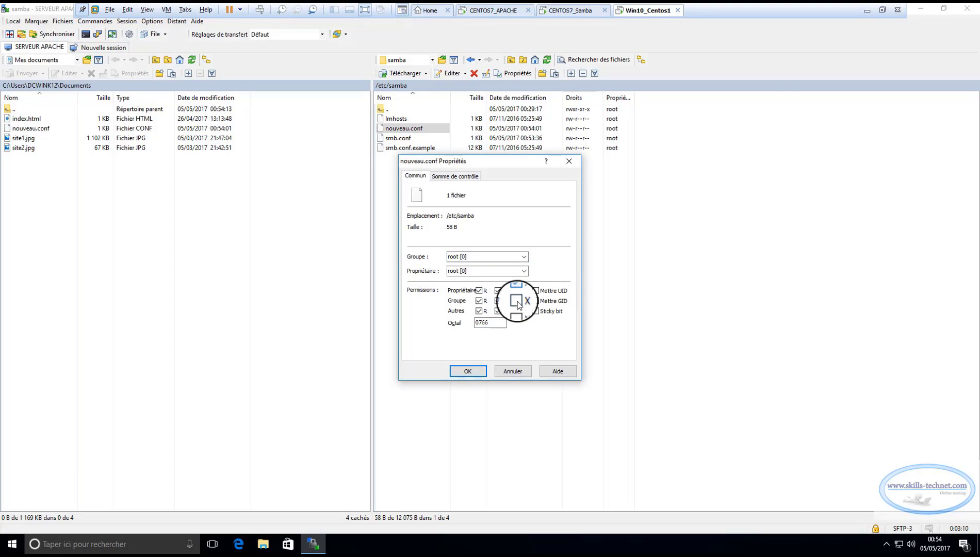
pyautogui.click(516, 290)
pyautogui.click(517, 311)
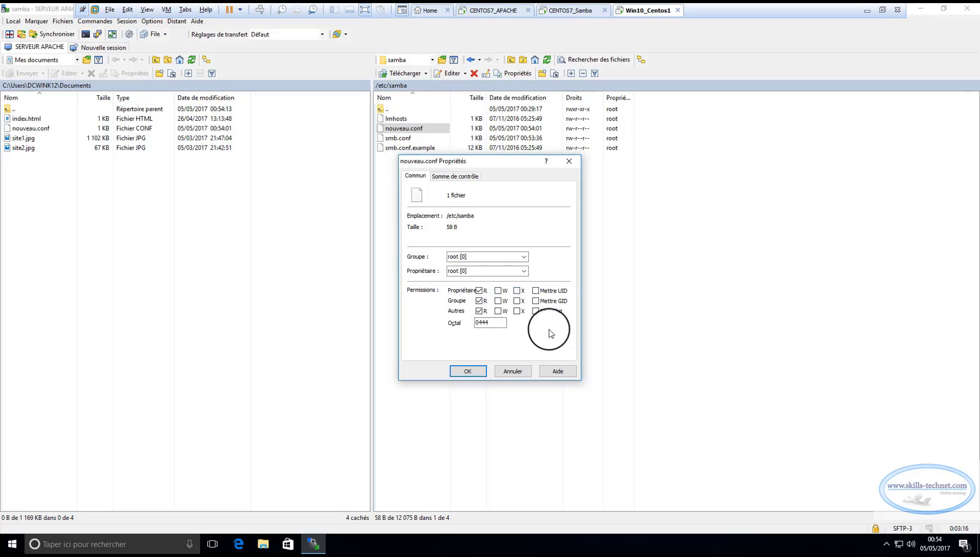
pyautogui.click(472, 371)
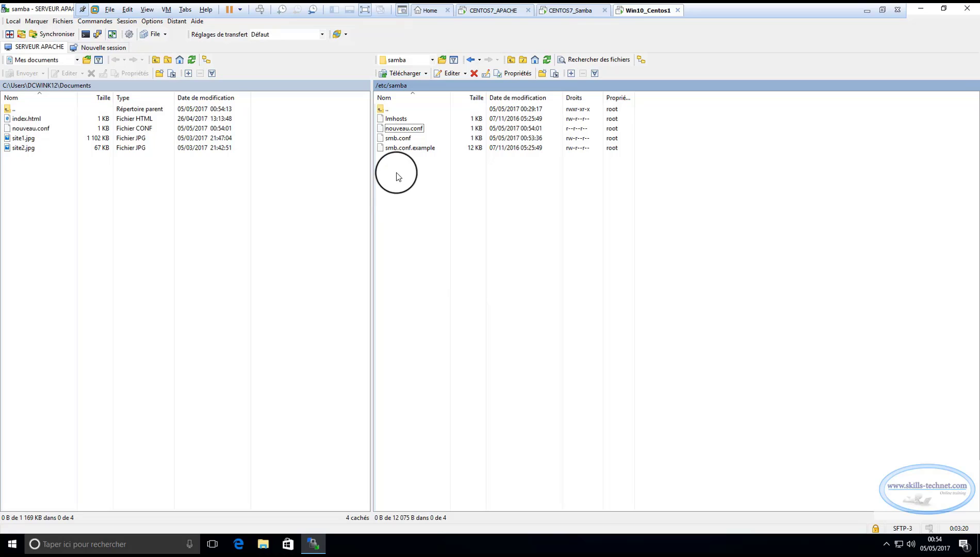
# Create a folder named dtro in the server's /etc directory with explicitly defined permissions of 0755.
pyautogui.doubleClick(387, 111)
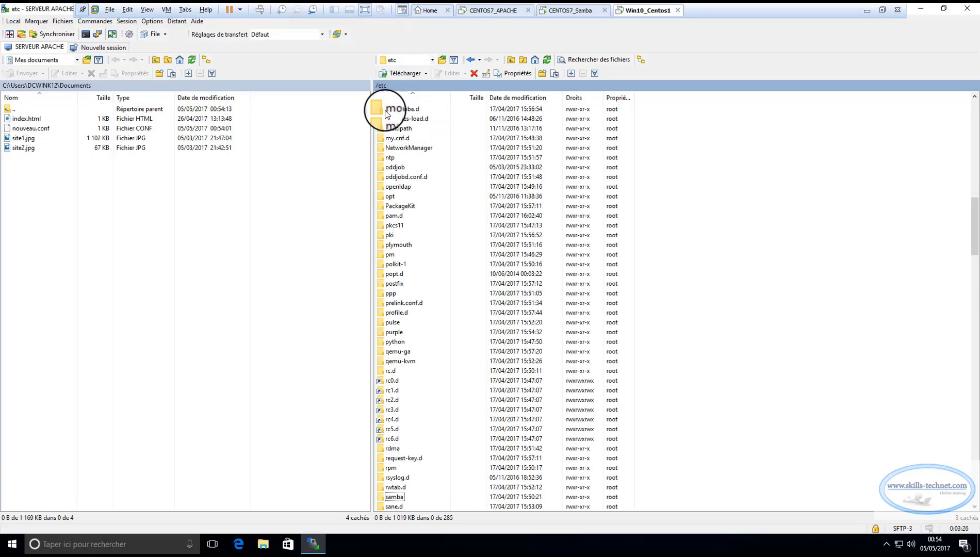
pyautogui.rightClick(657, 343)
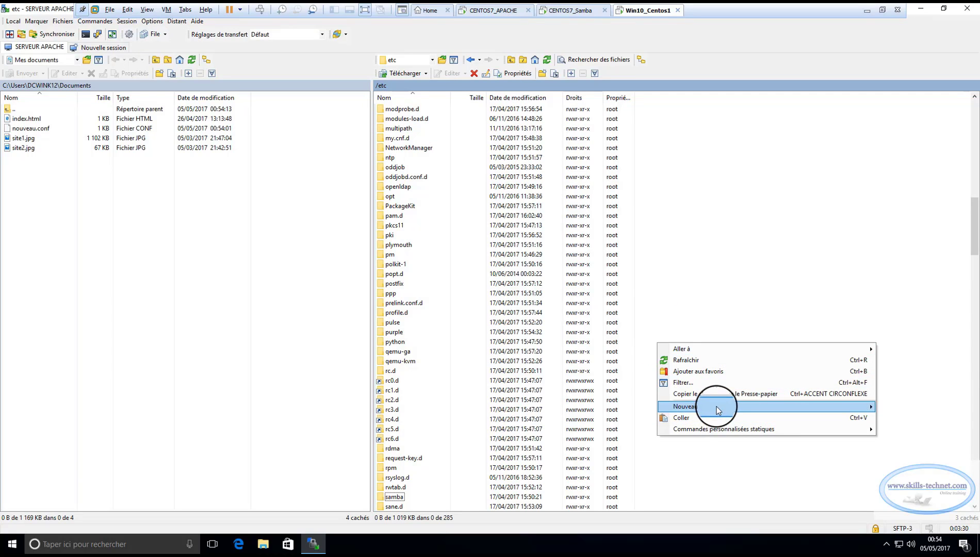
pyautogui.moveTo(793, 405)
pyautogui.click(898, 417)
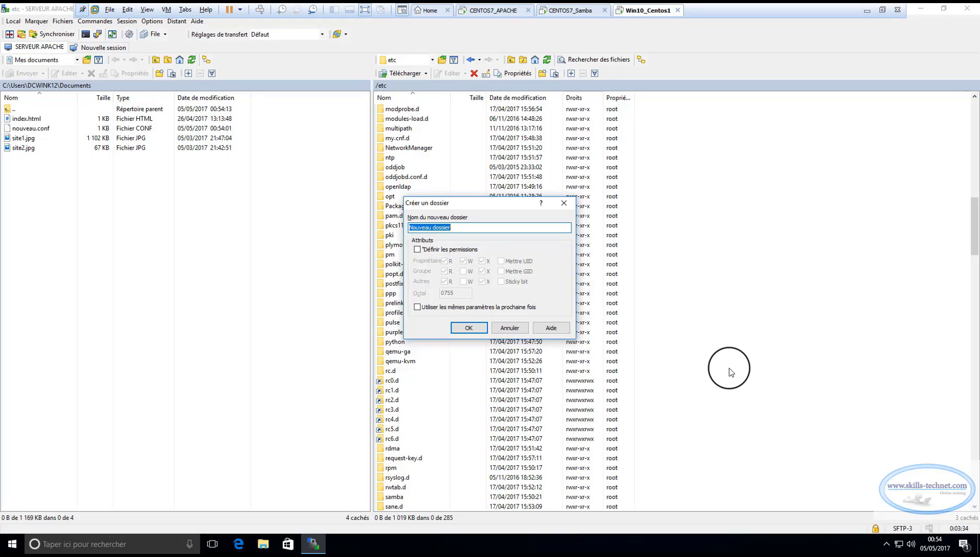
pyautogui.write('dtro')
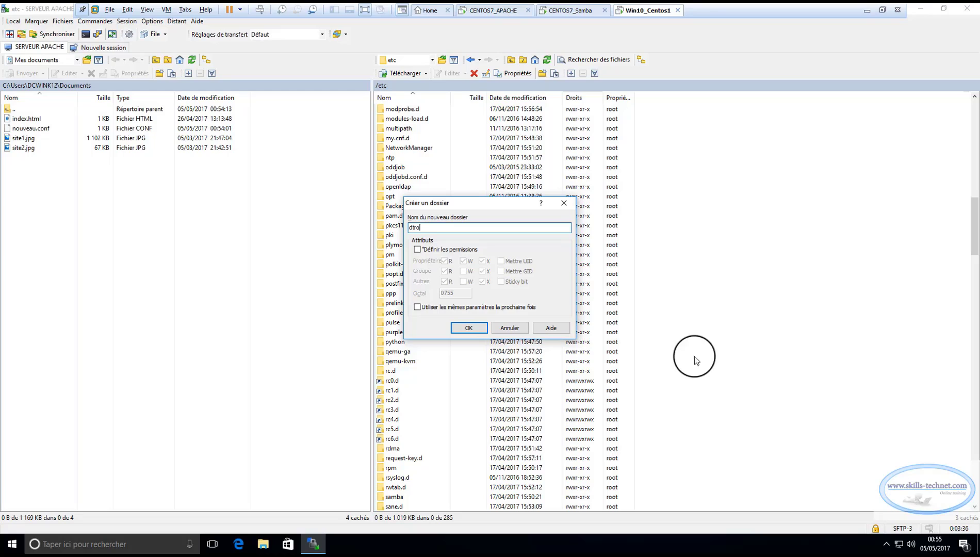
pyautogui.click(417, 249)
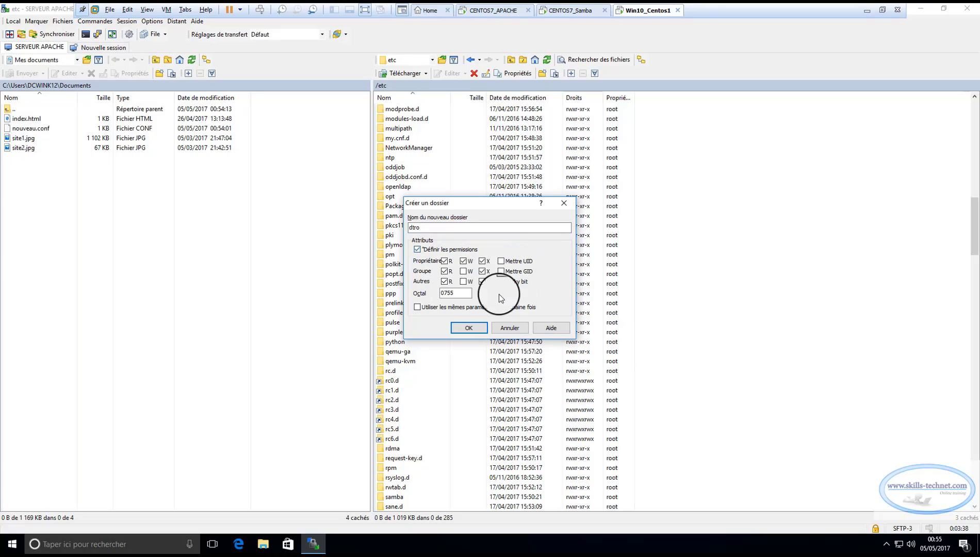
pyautogui.click(462, 270)
pyautogui.click(462, 281)
pyautogui.click(462, 271)
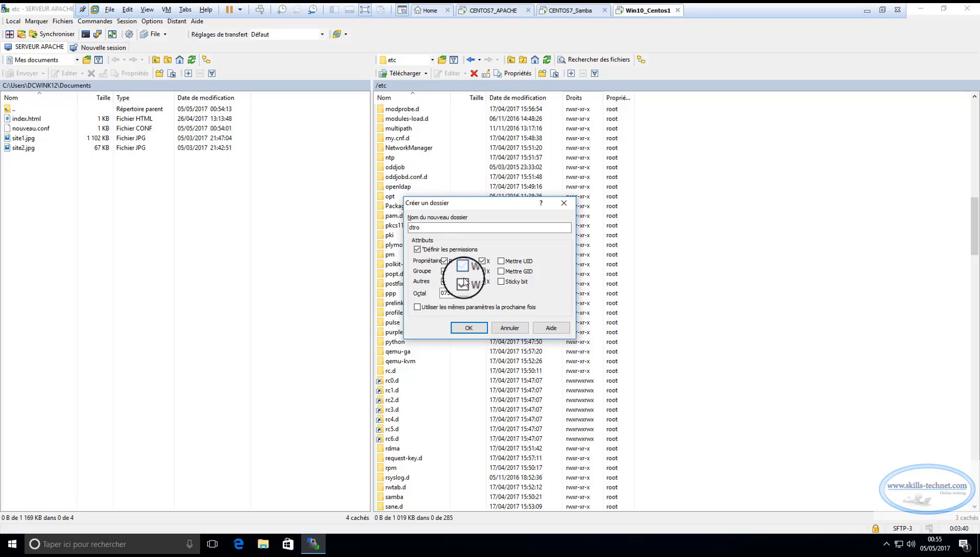
pyautogui.click(463, 281)
pyautogui.click(469, 328)
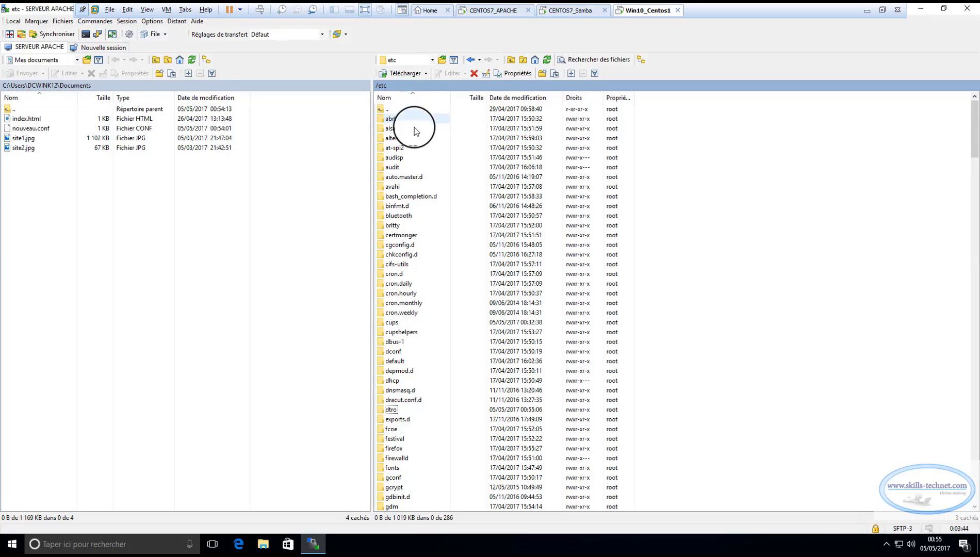
# Move nouveau.conf from the server's /etc/samba folder up to /etc, confirming the destination path /etc/nouveau.conf.
pyautogui.click(400, 217)
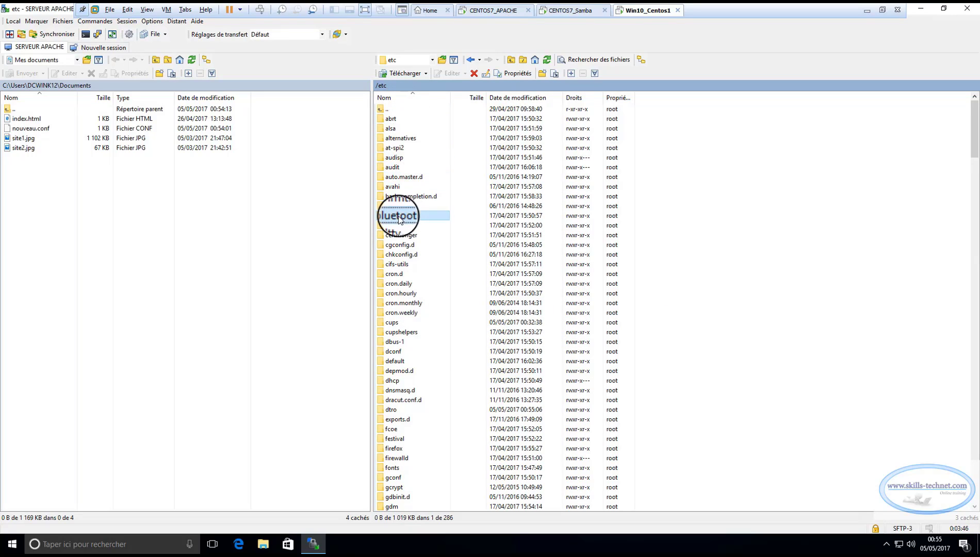
pyautogui.press('s')
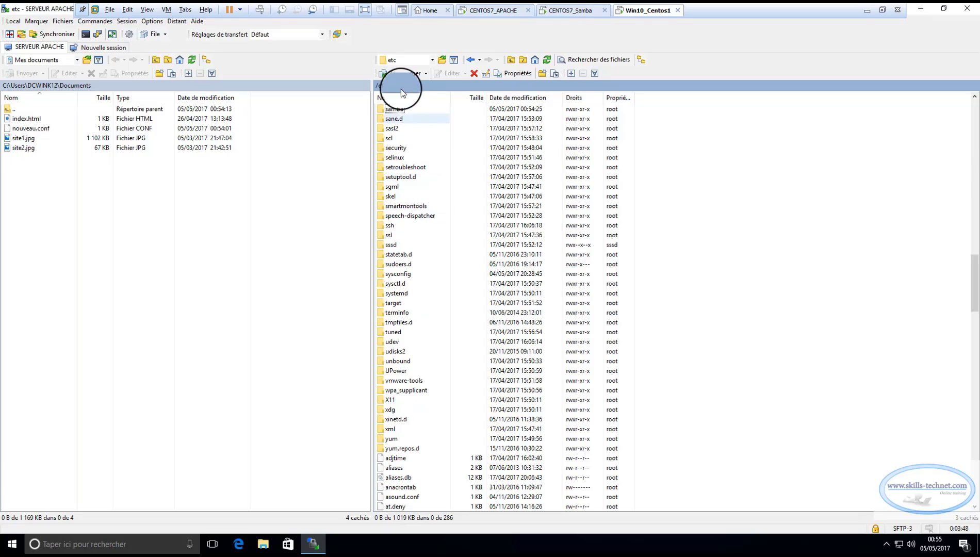
pyautogui.doubleClick(394, 109)
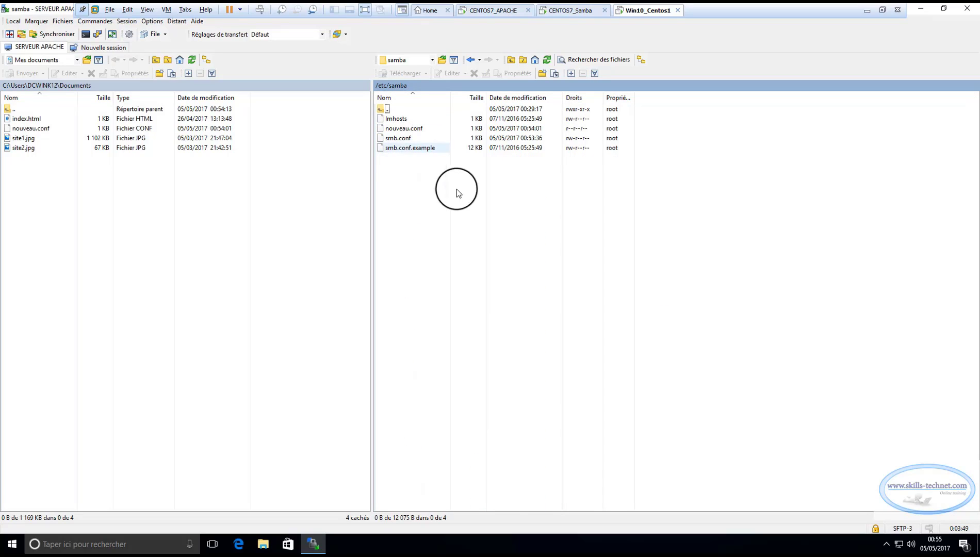
pyautogui.click(402, 138)
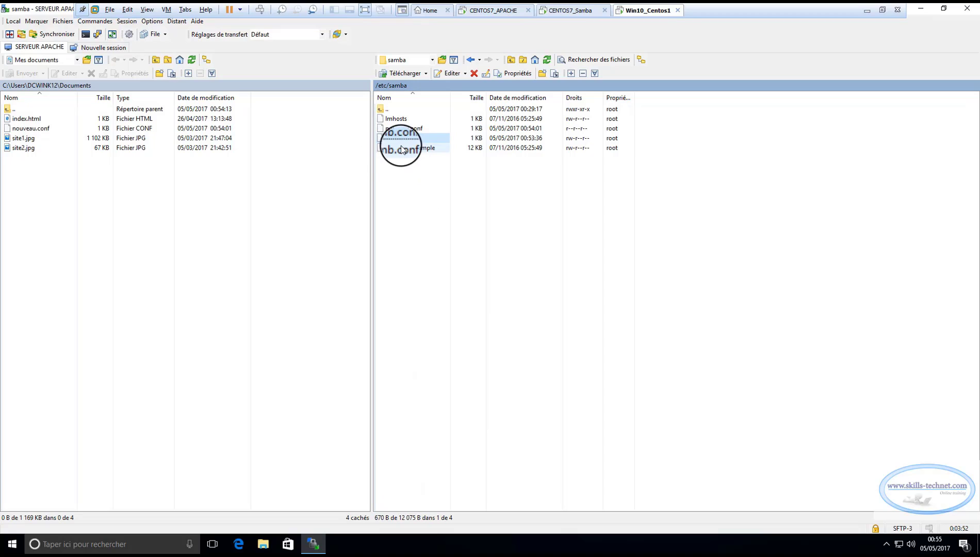
pyautogui.click(405, 129)
pyautogui.click(404, 131)
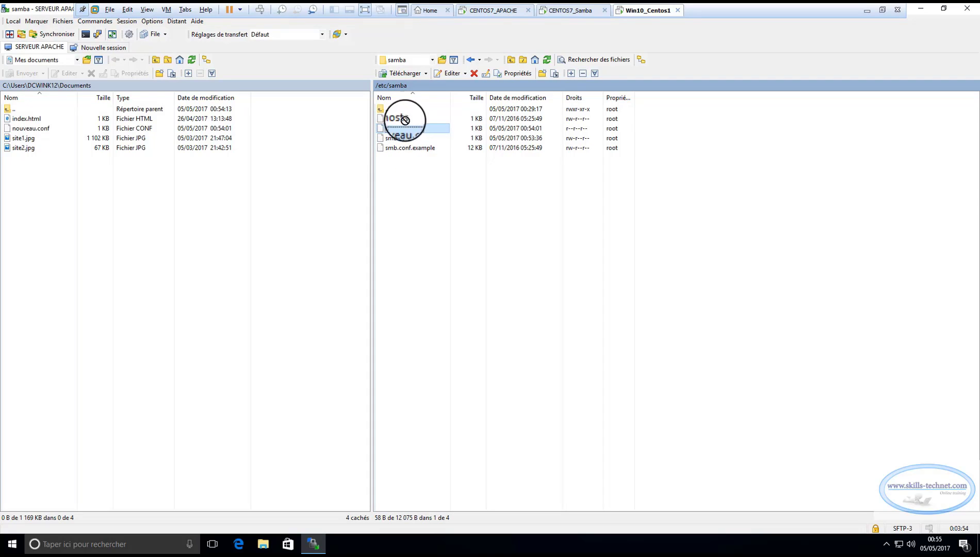
pyautogui.press('Delete')
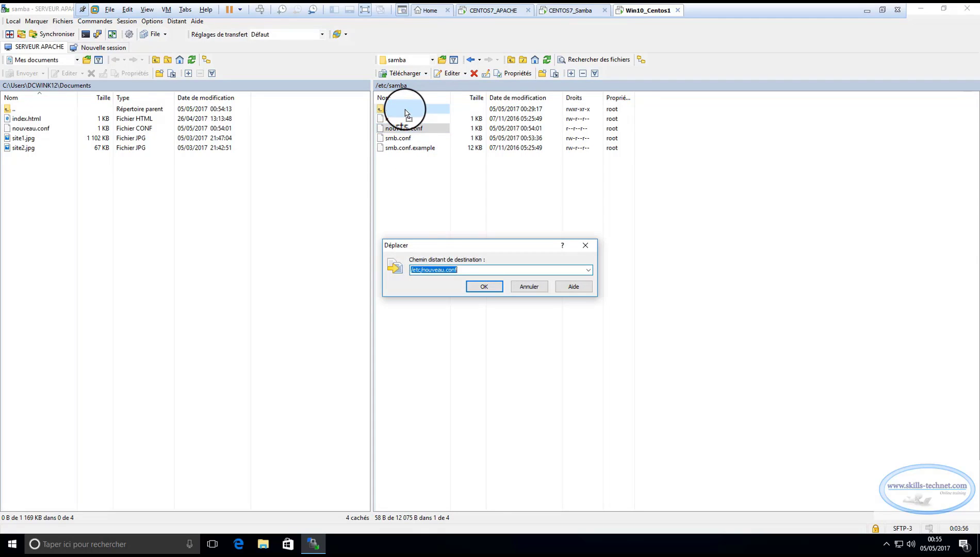
pyautogui.click(484, 284)
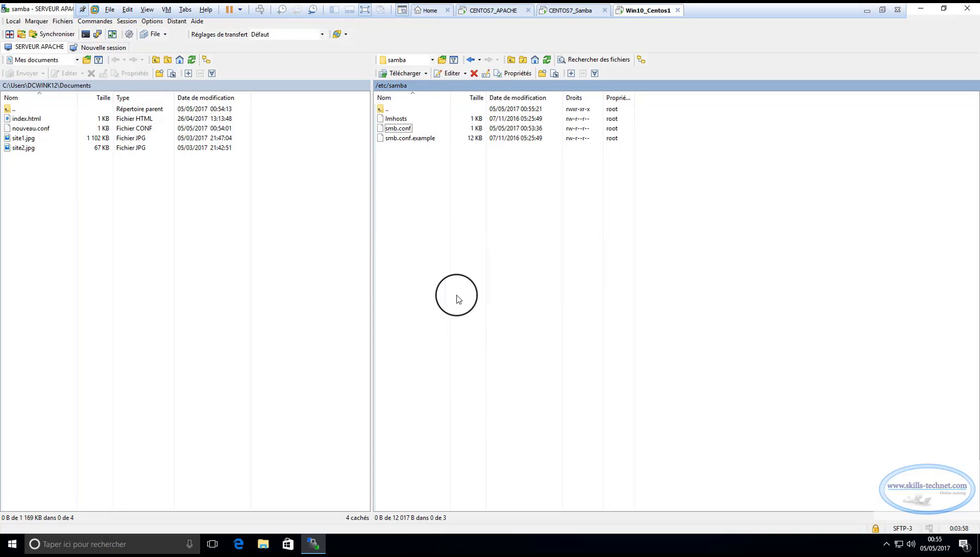
# Locate nouveau.conf in the server's /etc directory and move it into the dtro folder, confirming the destination path.
pyautogui.doubleClick(387, 109)
pyautogui.scroll(-20, 465, 294)
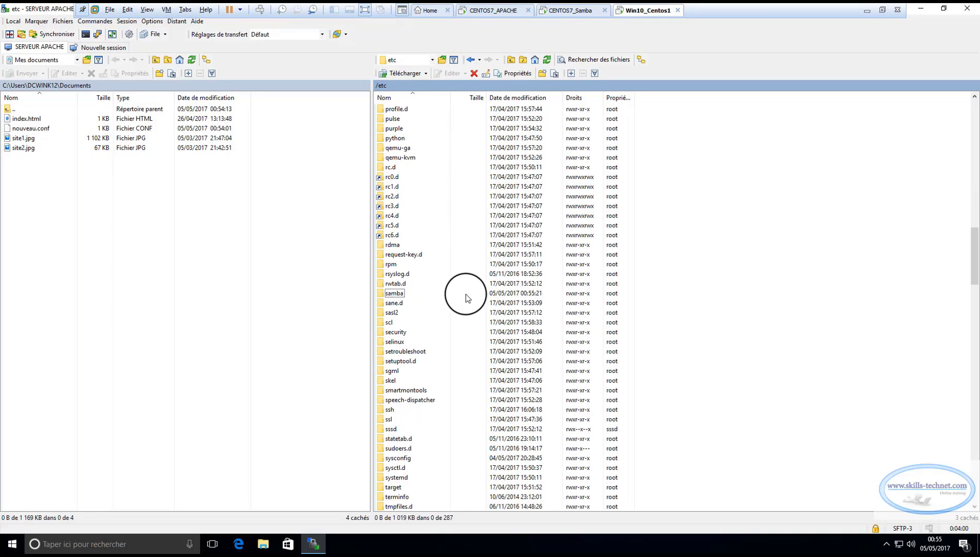
pyautogui.scroll(15, 465, 371)
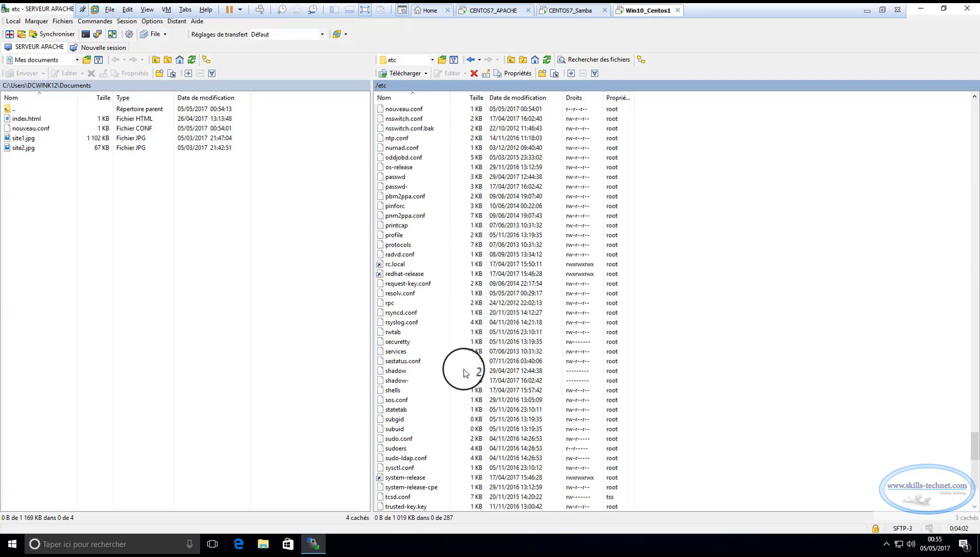
pyautogui.scroll(4, 459, 343)
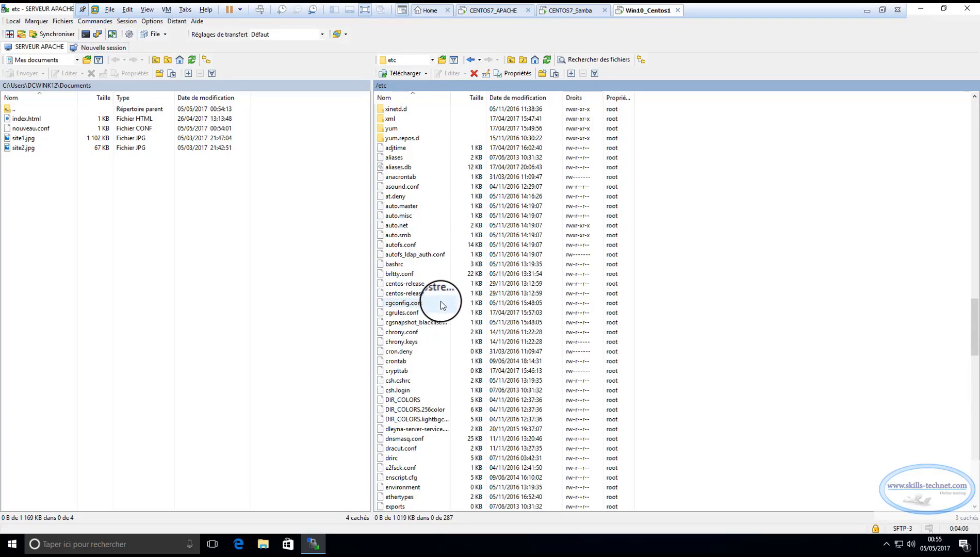
pyautogui.click(397, 196)
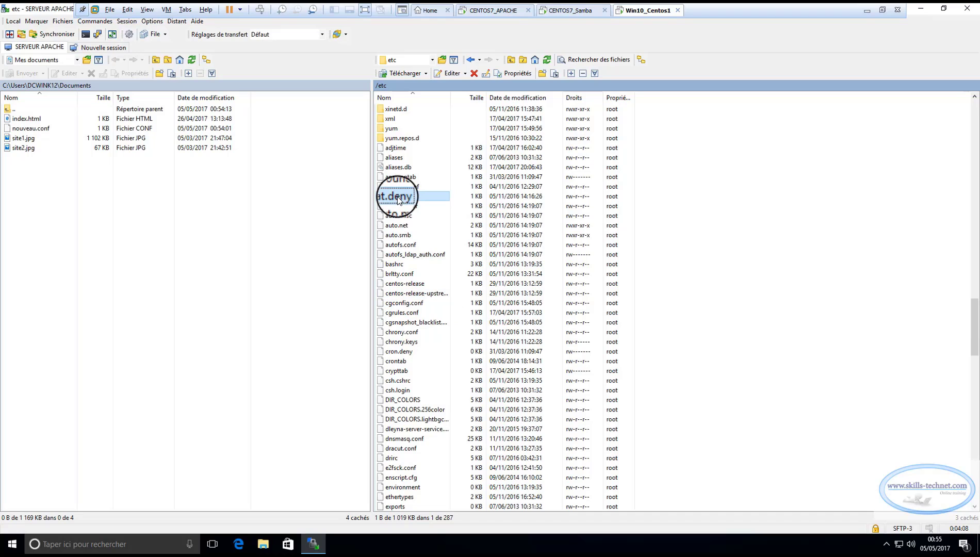
pyautogui.press('n')
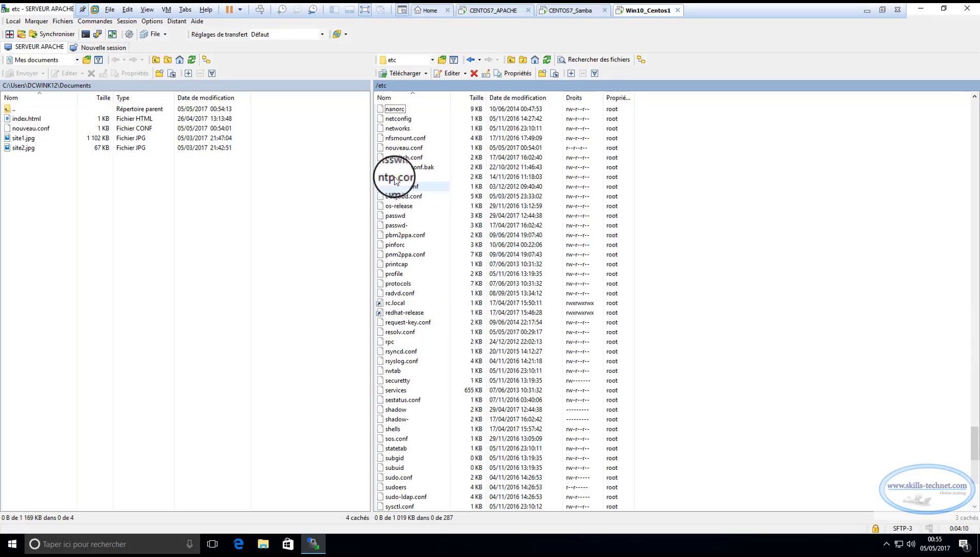
pyautogui.moveTo(416, 148); pyautogui.dragTo(394, 271)
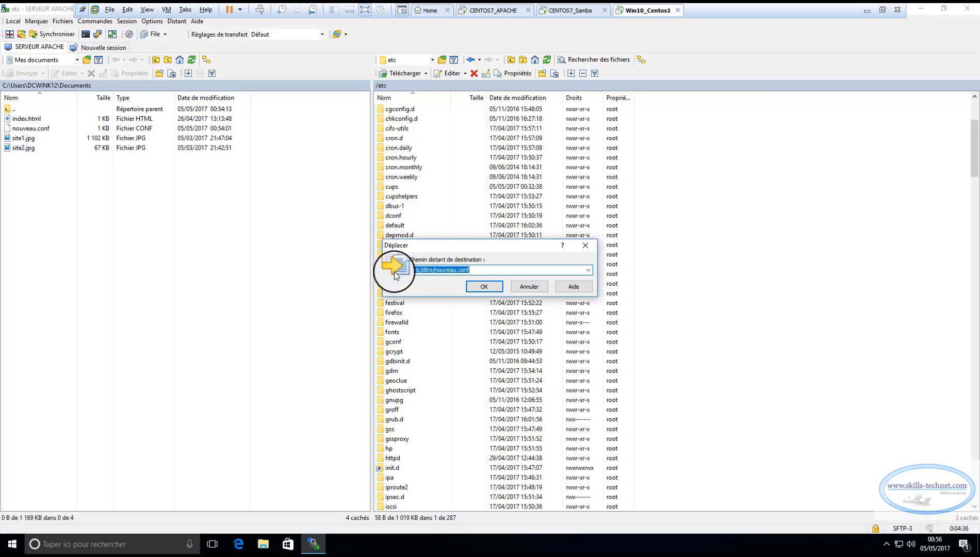
pyautogui.click(476, 289)
# Open the /etc/dtro folder on the server and select nouveau.conf to check the move.
pyautogui.scroll(-20, 435, 207)
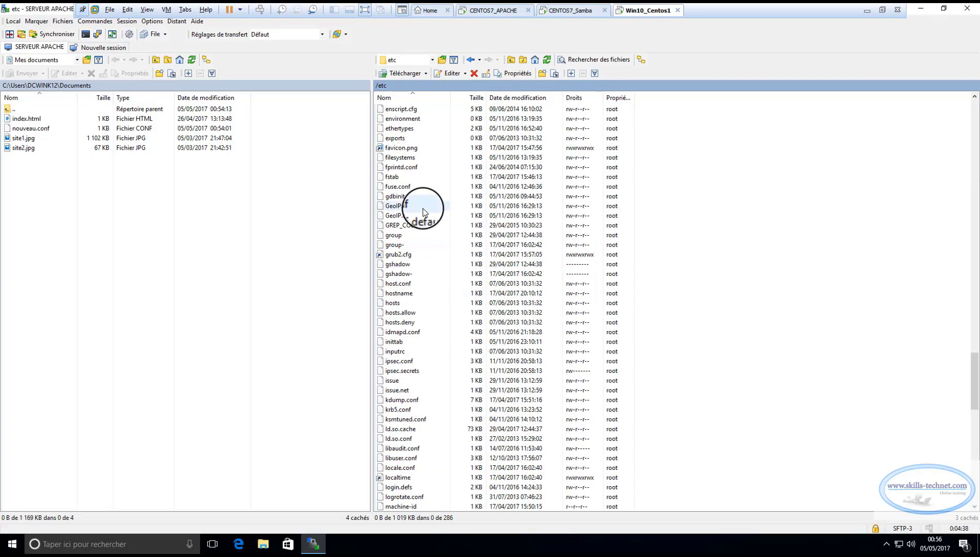
pyautogui.scroll(4, 435, 205)
pyautogui.moveTo(974, 301); pyautogui.dragTo(898, 161)
pyautogui.press('d')
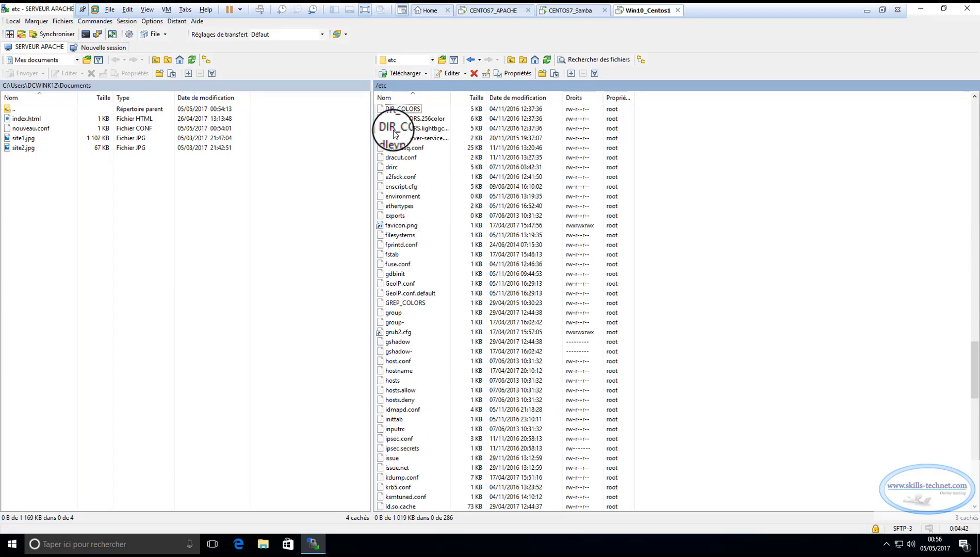
pyautogui.moveTo(973, 370); pyautogui.dragTo(967, 103)
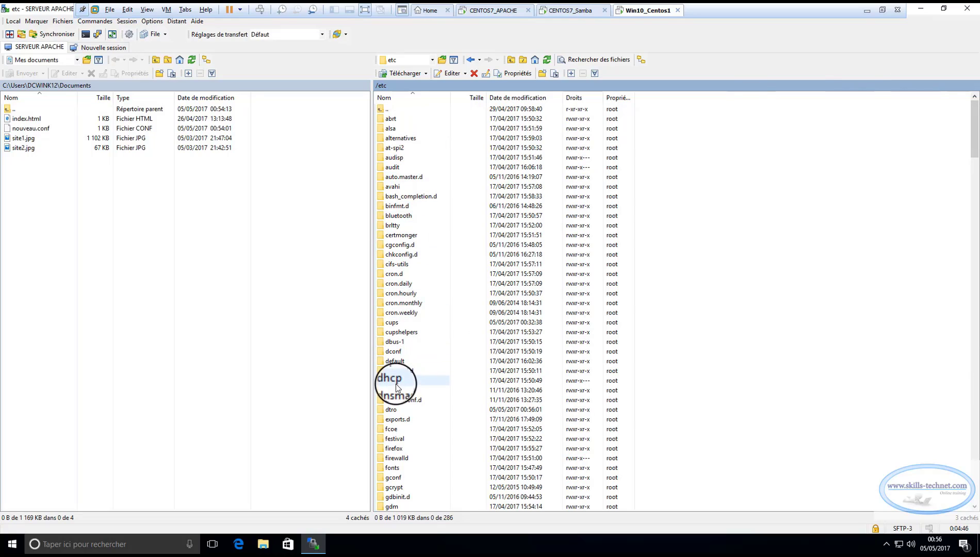
pyautogui.doubleClick(394, 409)
pyautogui.click(401, 121)
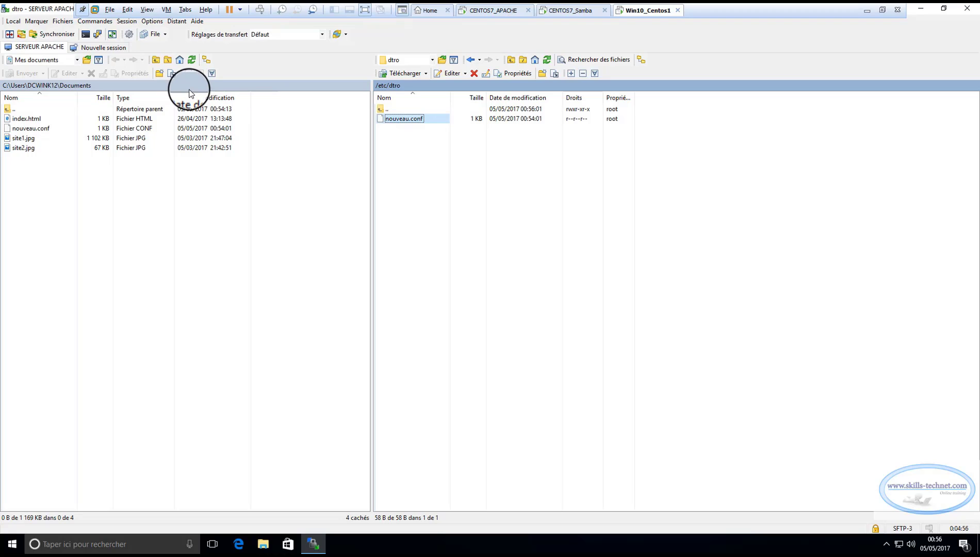
# Open a second session to the saved SERVEUR SAMBA site, accept its host key and enter the root account's password.
pyautogui.click(105, 48)
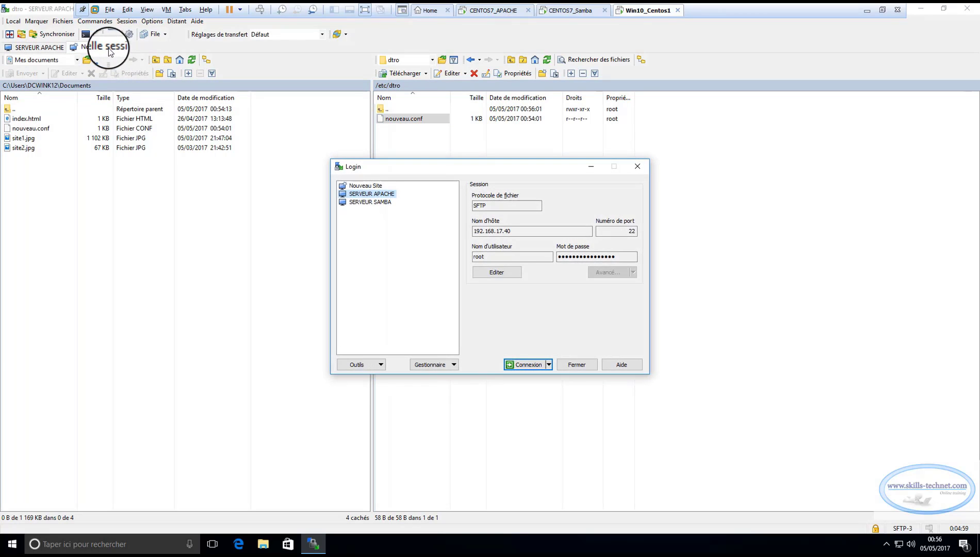
pyautogui.click(379, 203)
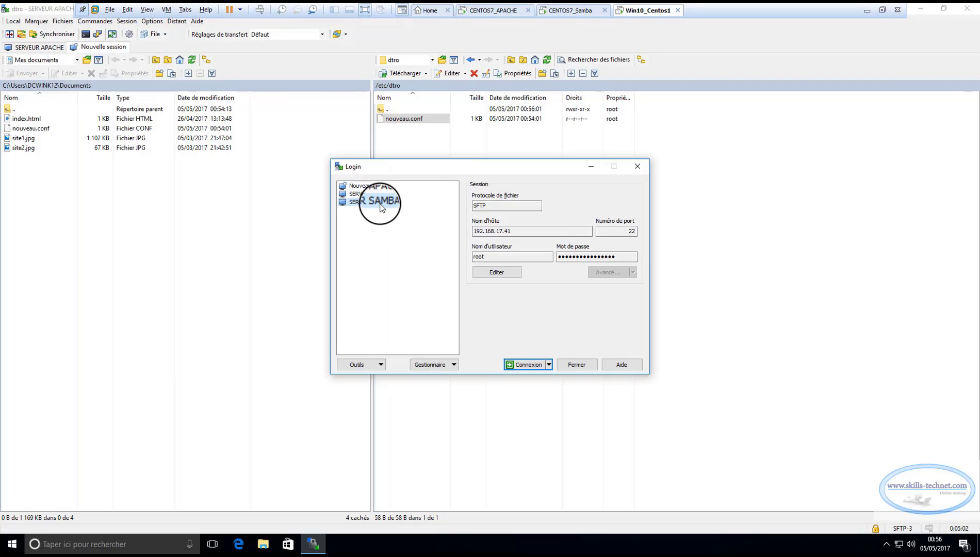
pyautogui.doubleClick(379, 202)
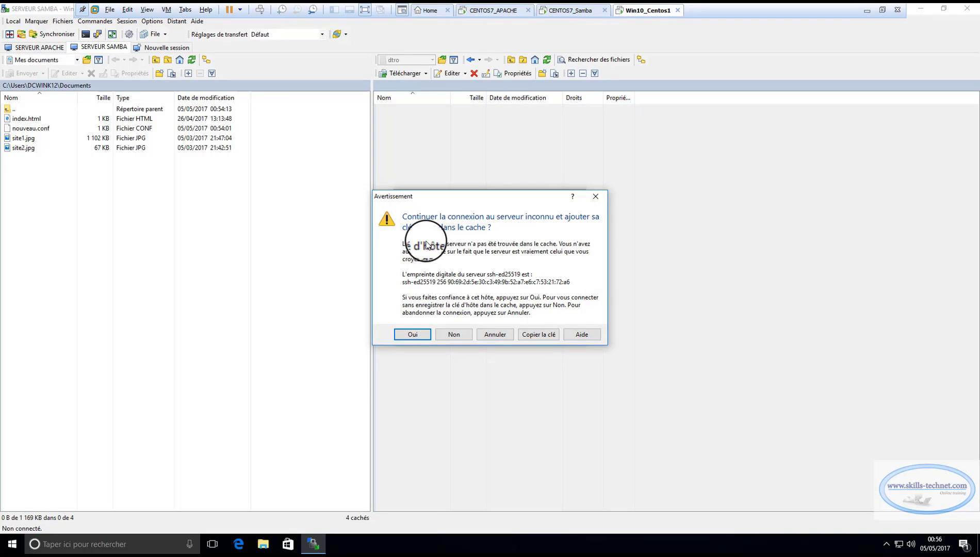
pyautogui.click(415, 334)
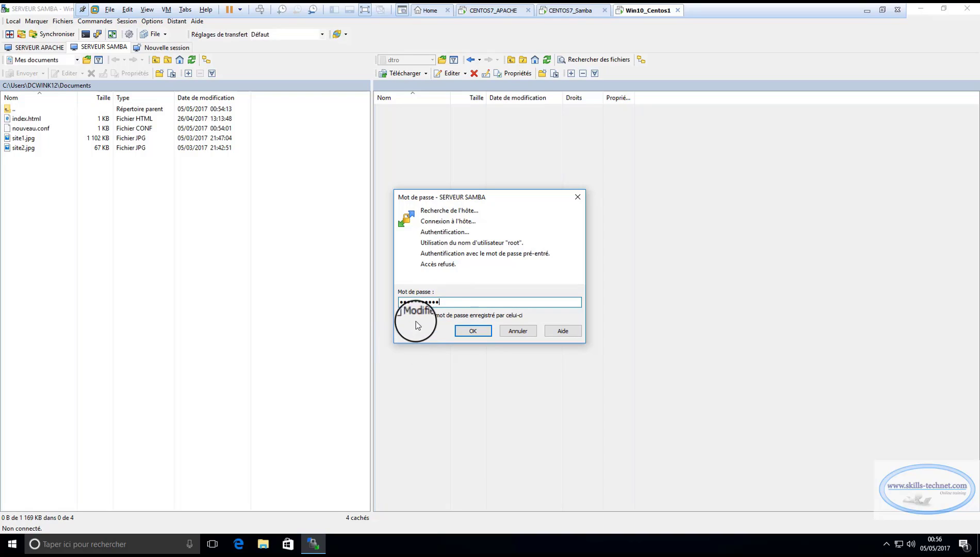
pyautogui.click(472, 331)
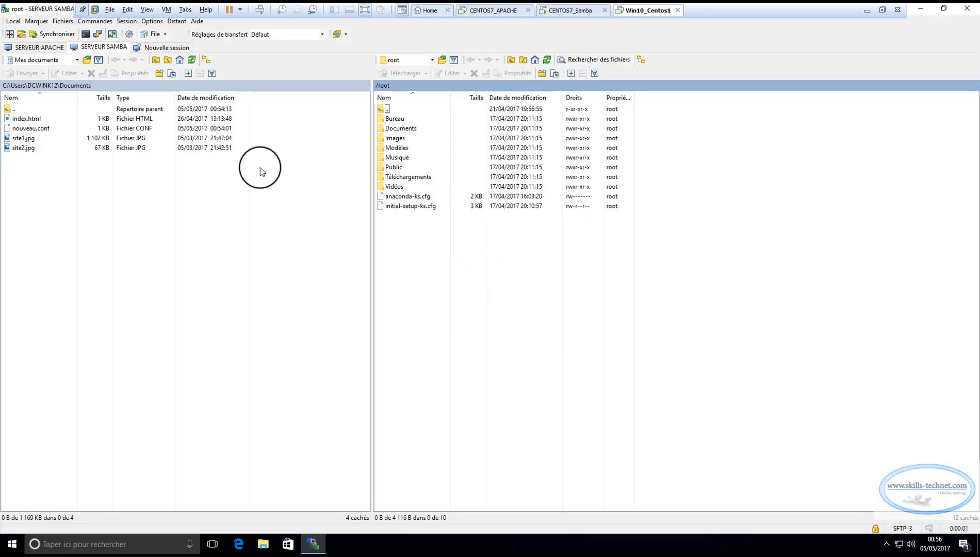
# Compare the SERVEUR APACHE and SERVEUR SAMBA sessions, browsing the Samba server's root directory and its mnt folder.
pyautogui.click(59, 48)
pyautogui.click(103, 48)
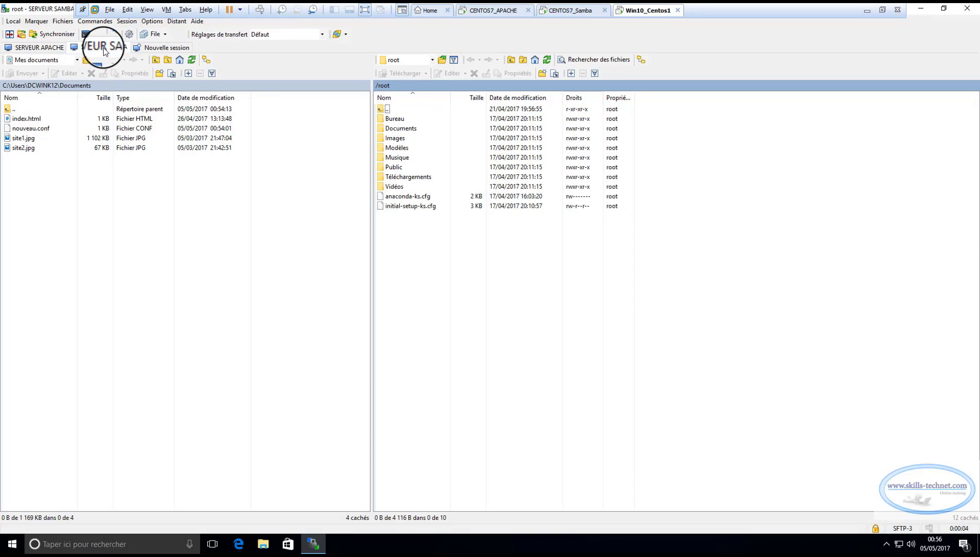
pyautogui.click(44, 48)
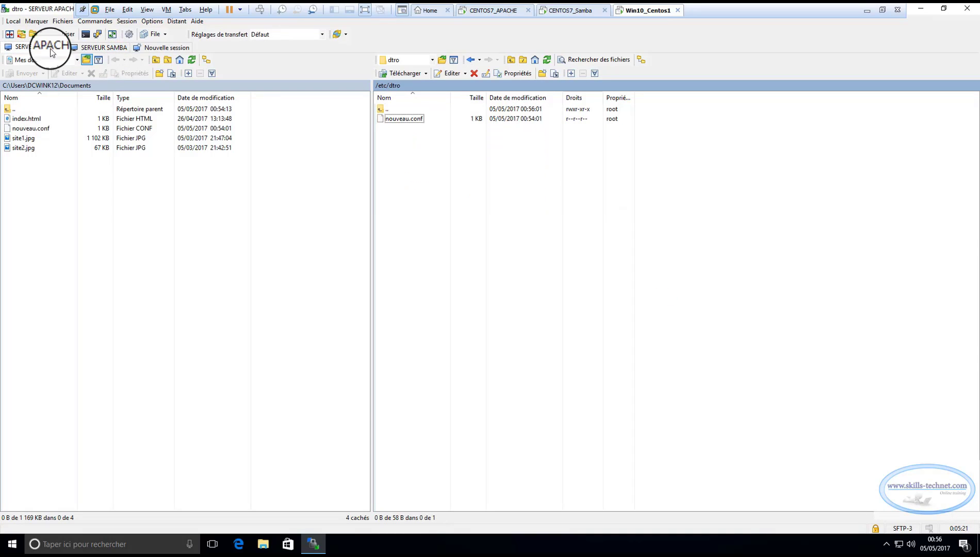
pyautogui.click(106, 49)
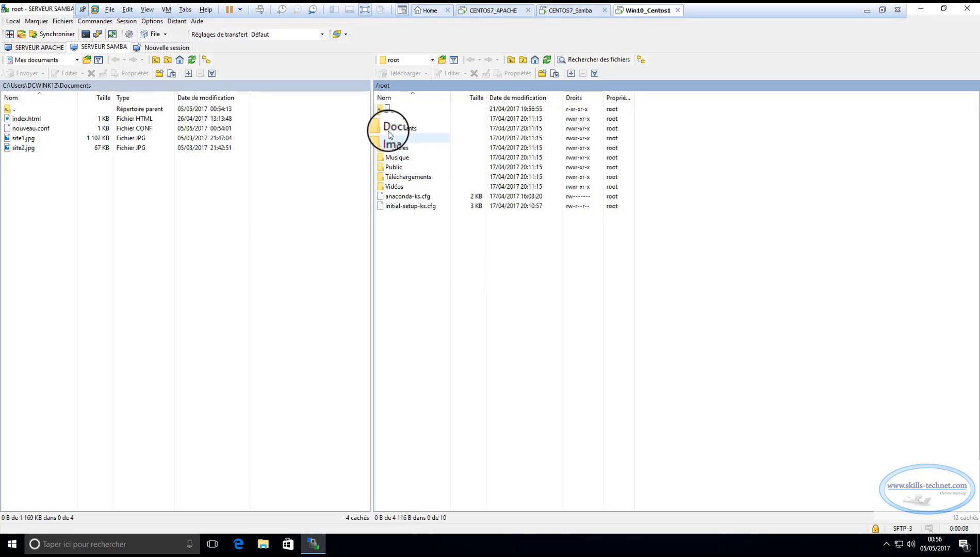
pyautogui.doubleClick(388, 109)
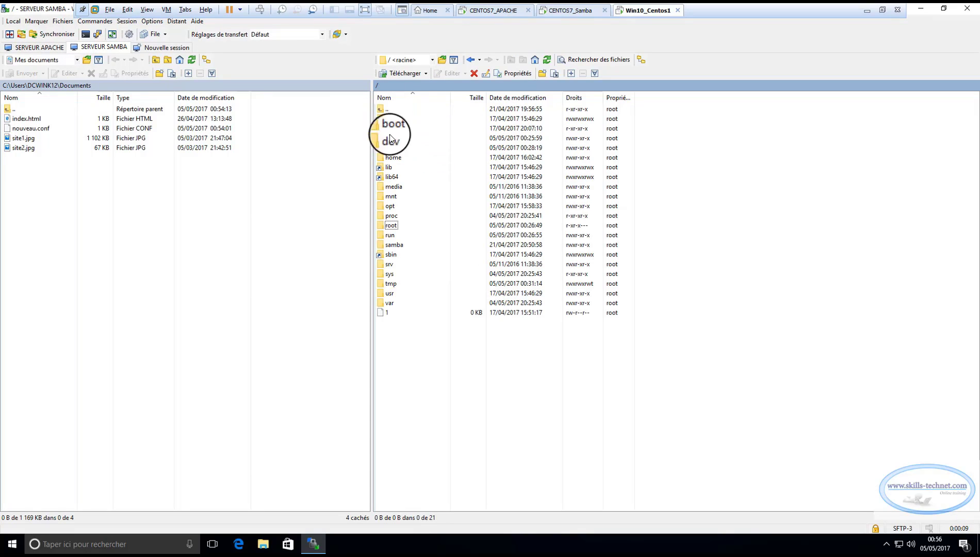
pyautogui.doubleClick(390, 197)
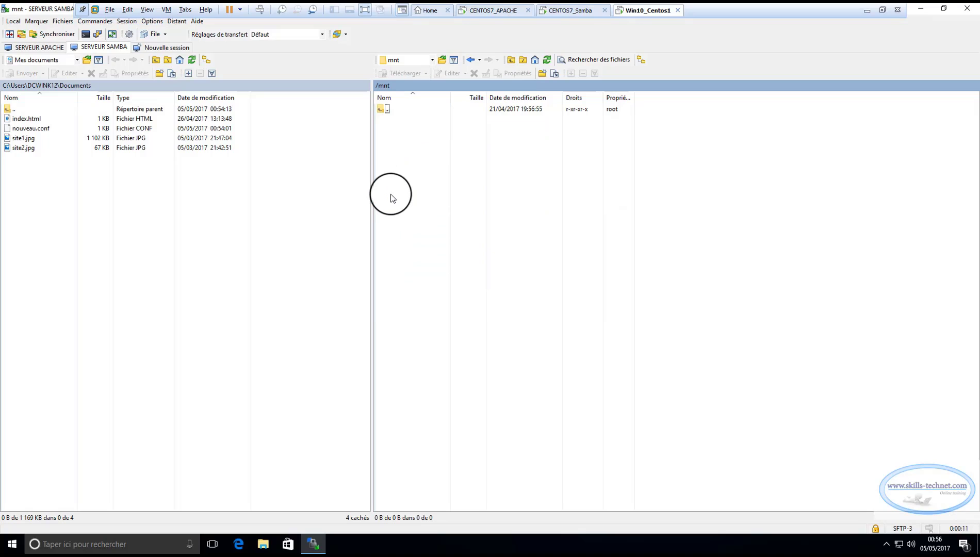
pyautogui.doubleClick(386, 109)
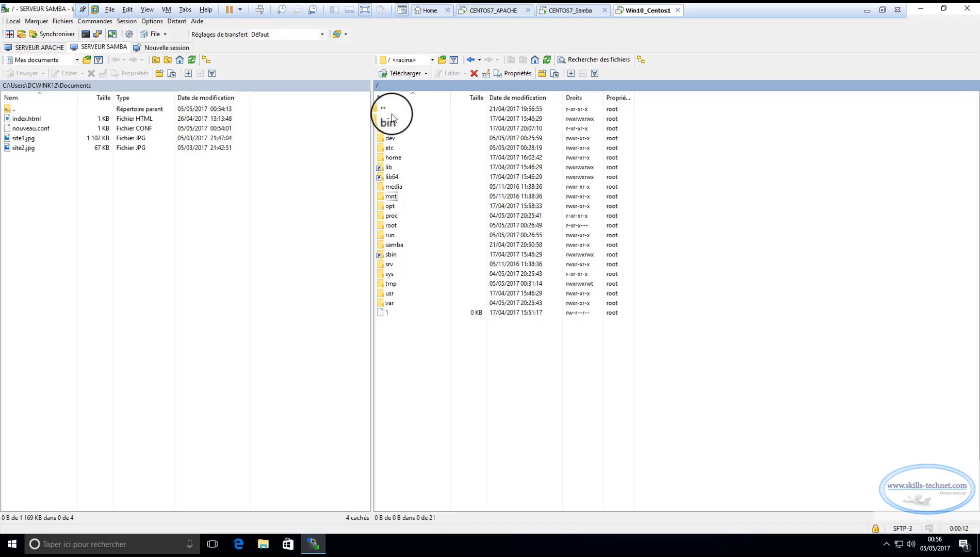
pyautogui.click(40, 47)
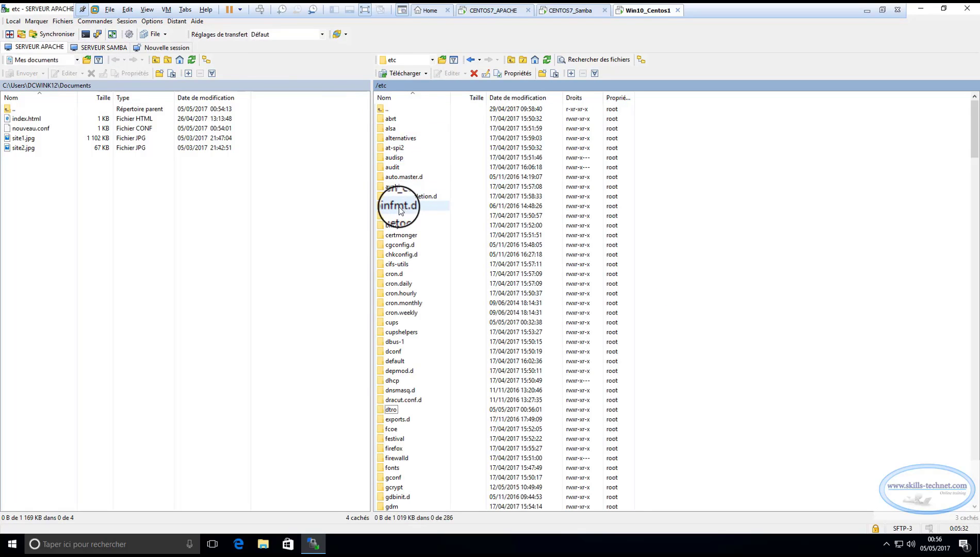
pyautogui.click(104, 47)
pyautogui.click(393, 176)
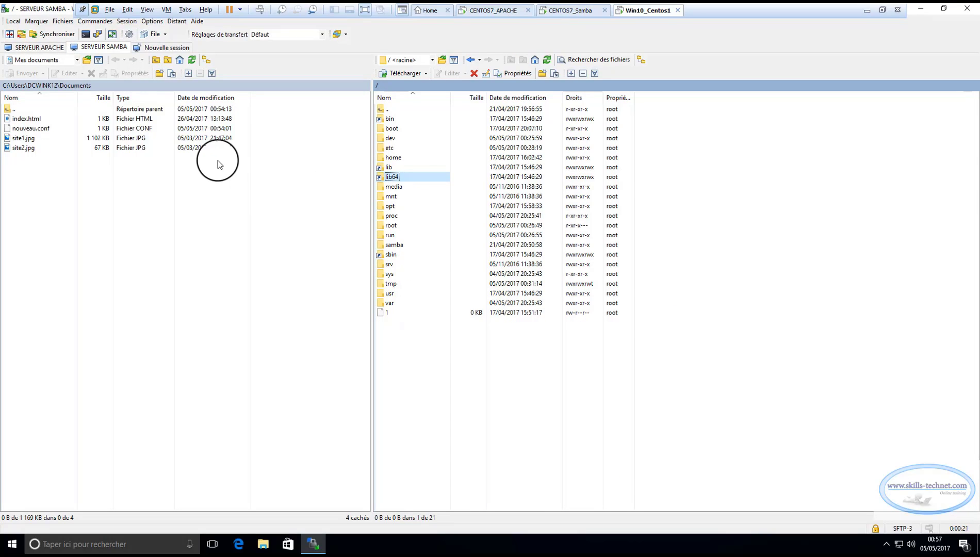
# Open one additional session to each of the saved SERVEUR SAMBA and SERVEUR APACHE sites.
pyautogui.click(166, 48)
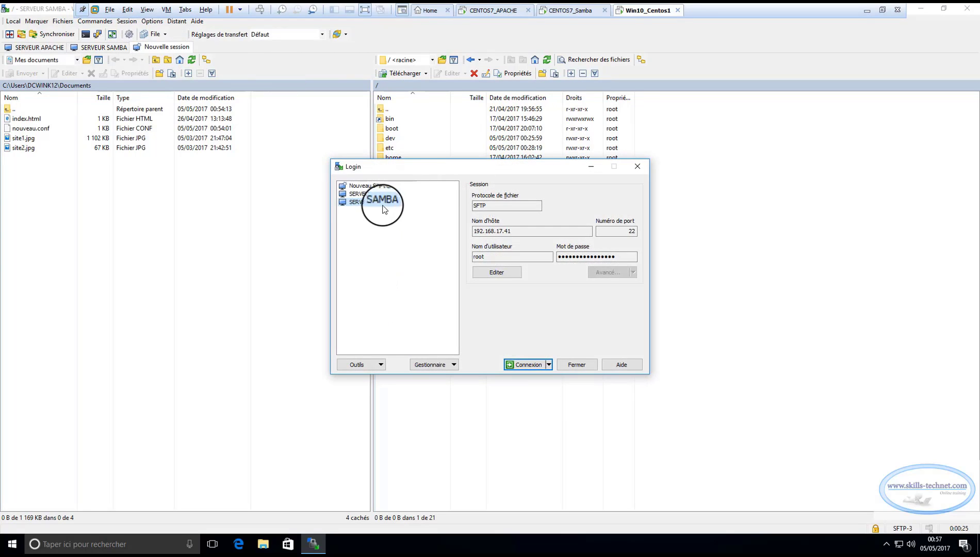
pyautogui.click(519, 365)
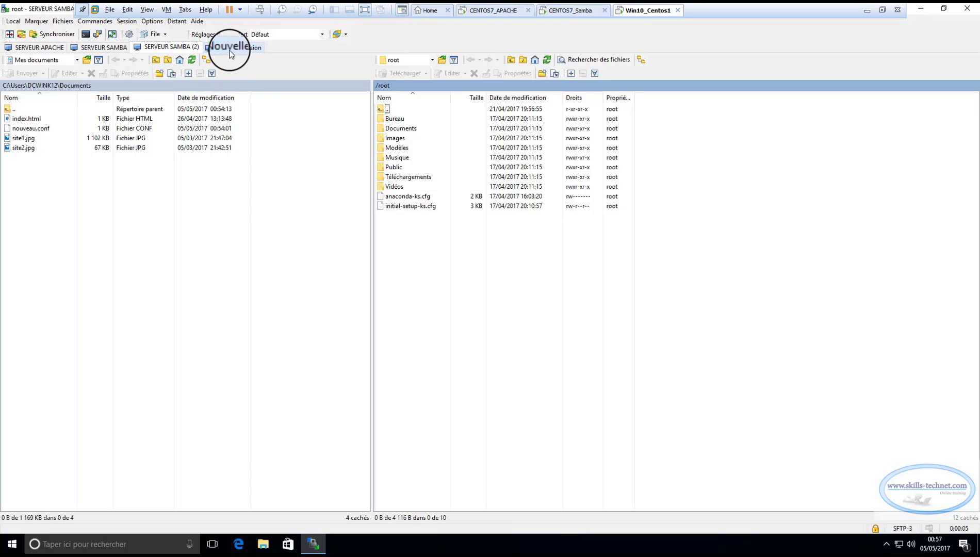
pyautogui.click(247, 48)
pyautogui.click(371, 193)
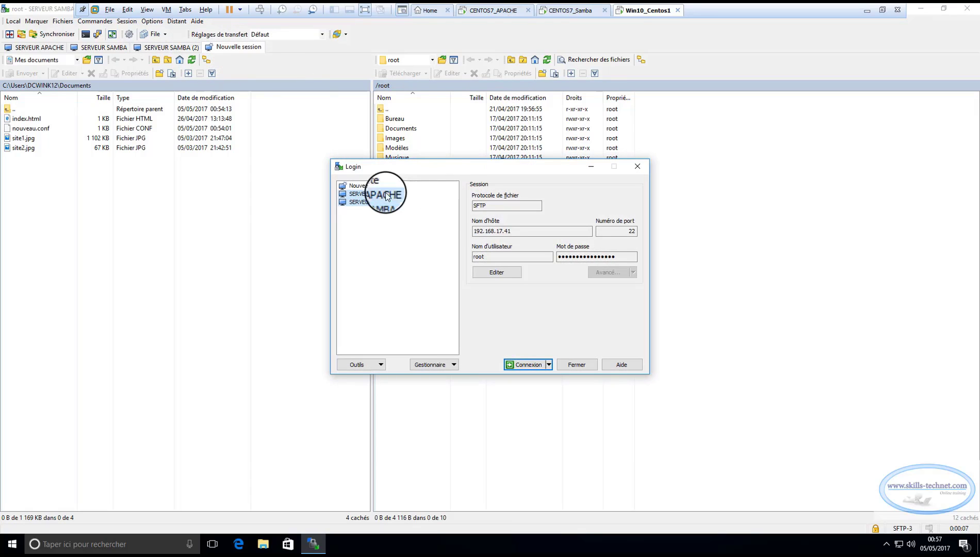
pyautogui.click(524, 365)
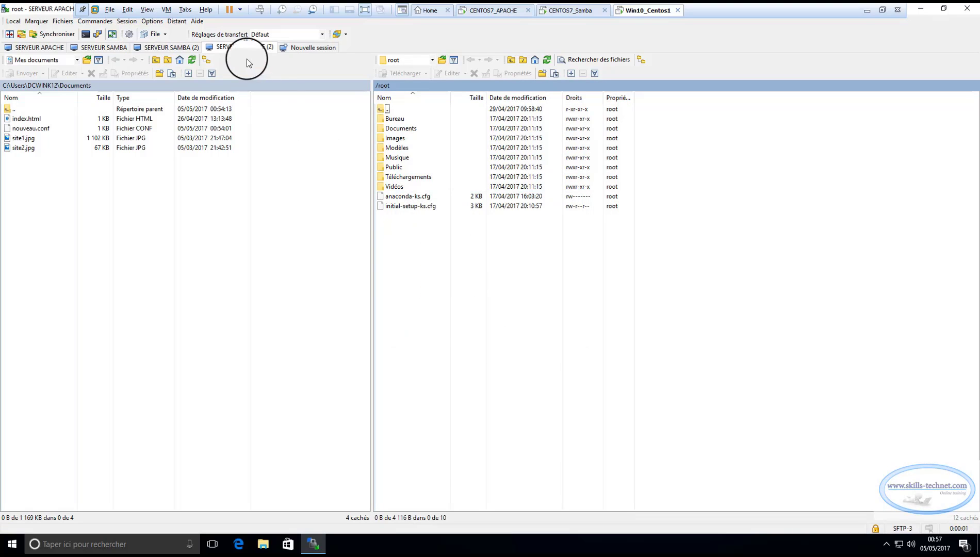
# Go through the open sessions to the second SERVEUR SAMBA one and set its local location to C: Disque local.
pyautogui.click(32, 48)
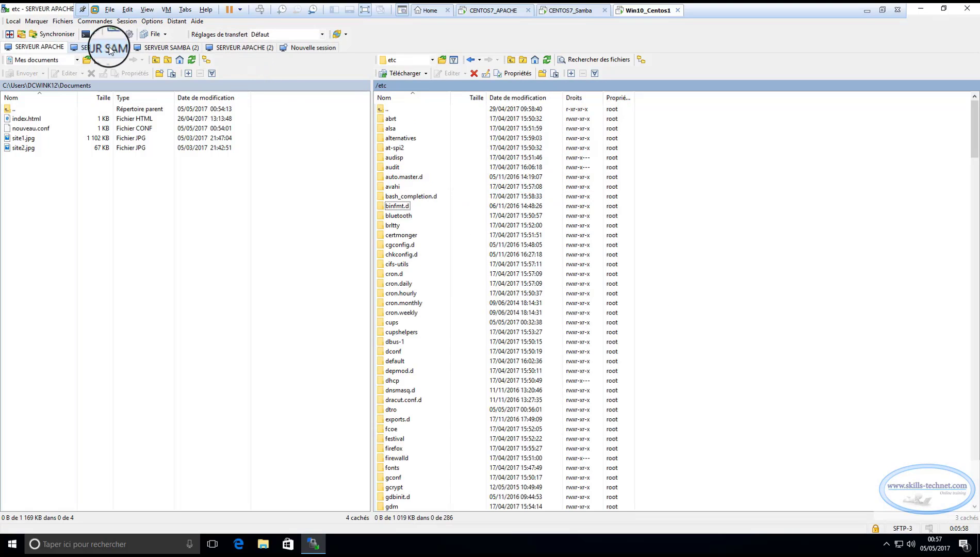
pyautogui.click(109, 47)
pyautogui.click(174, 50)
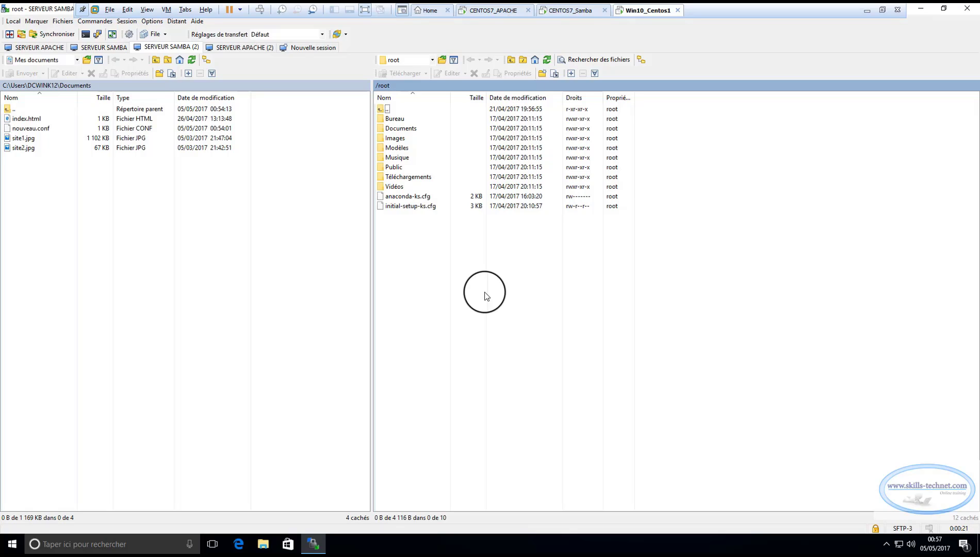
pyautogui.click(77, 60)
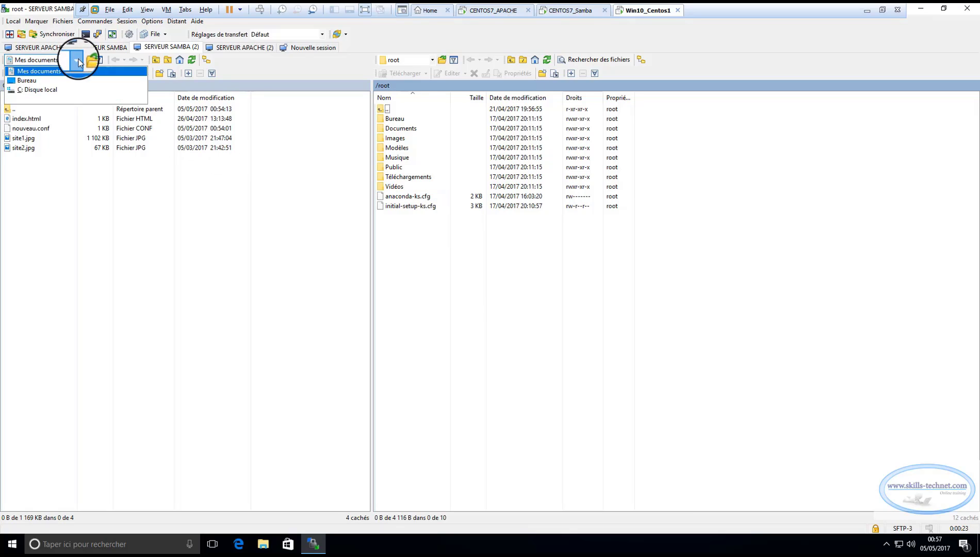
pyautogui.click(38, 92)
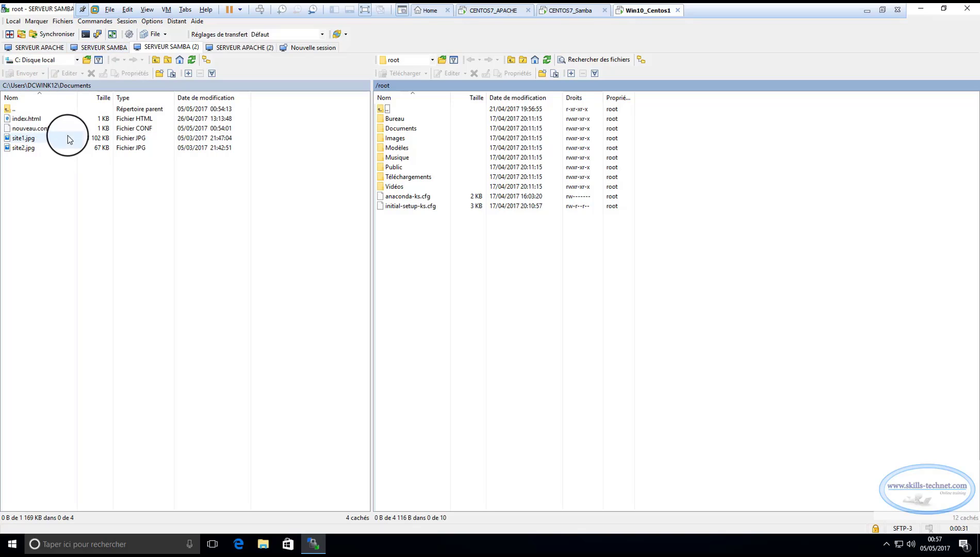
pyautogui.click(77, 60)
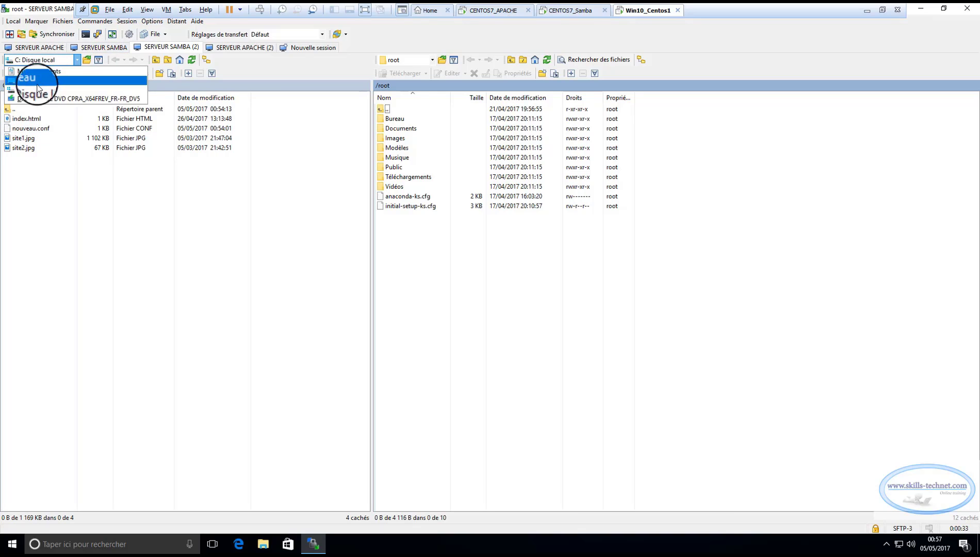
pyautogui.click(187, 286)
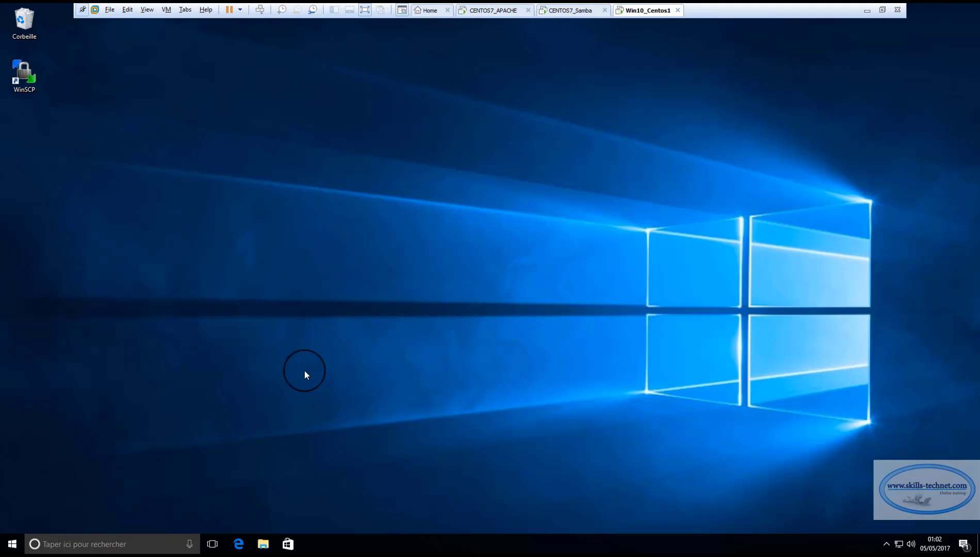
# Switch to Microsoft Edge, search for google and open the Google France home page from the results.
pyautogui.click(239, 549)
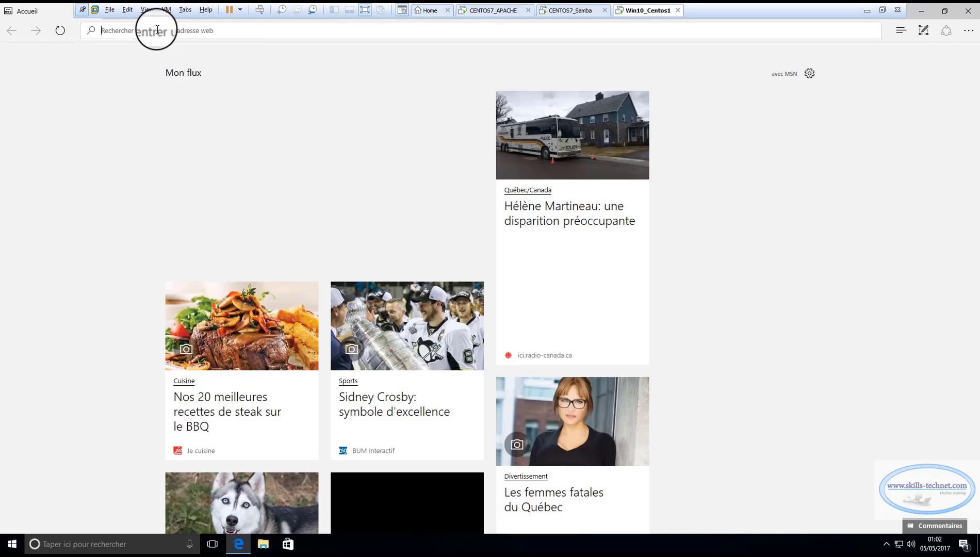
pyautogui.write('google')
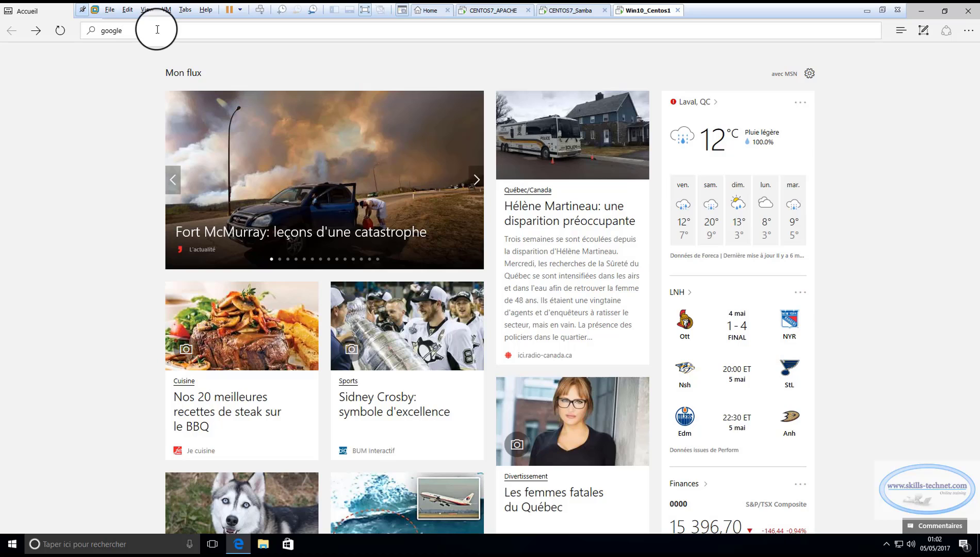
pyautogui.press('Return')
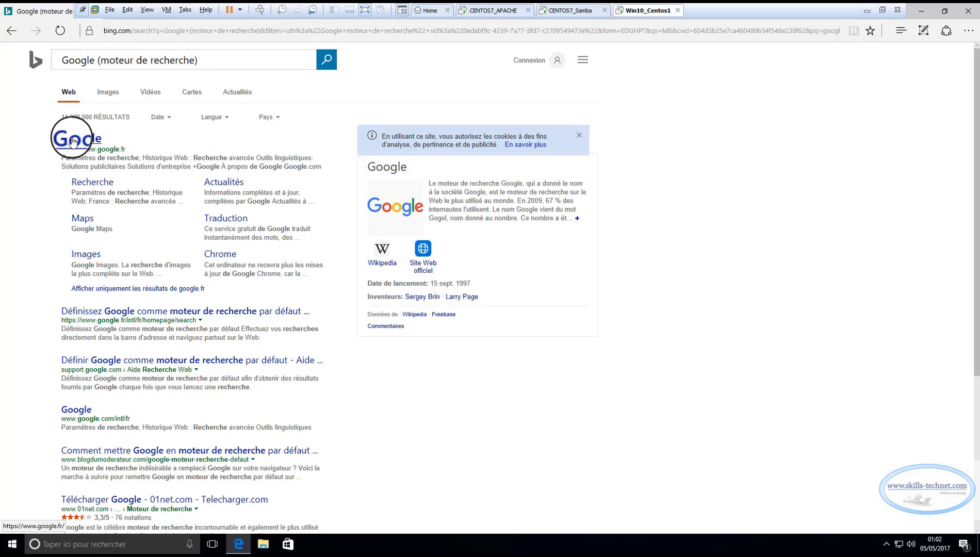
pyautogui.click(72, 140)
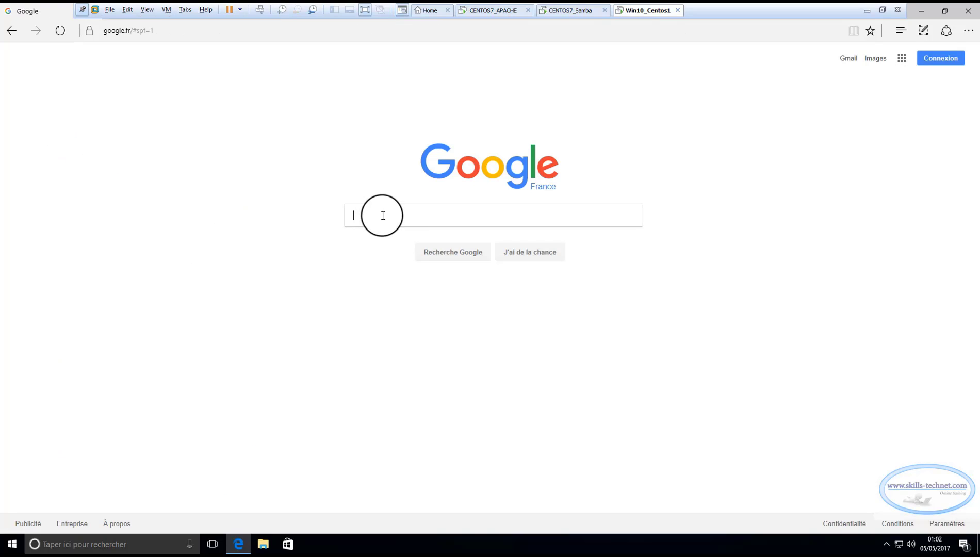
# Search Google for "télécharger putty" and follow the putty.org result to the PuTTY latest release download page.
pyautogui.write('t')
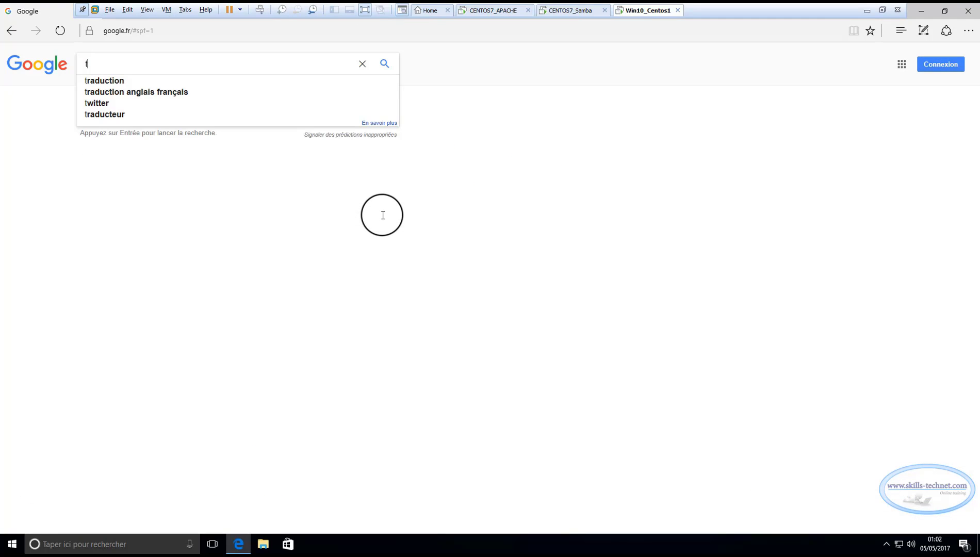
pyautogui.write('élé')
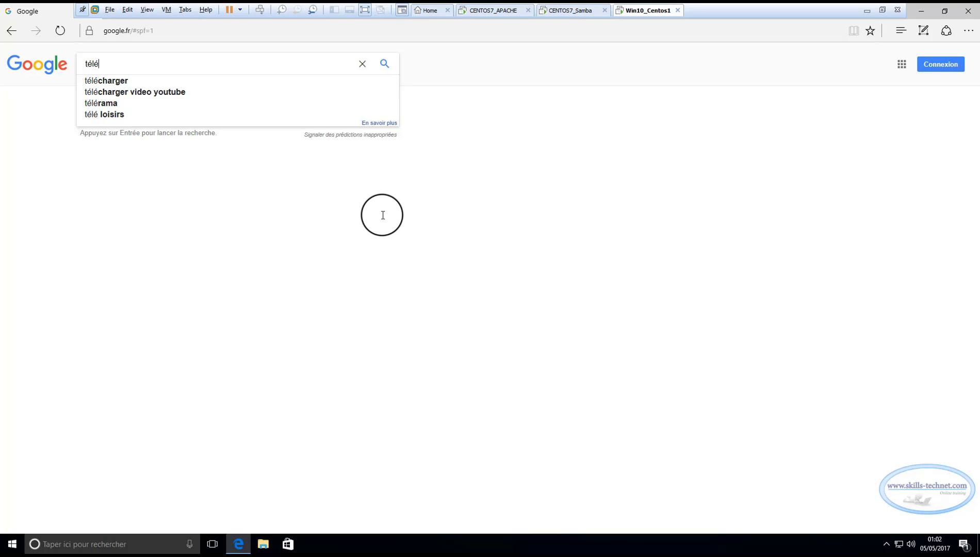
pyautogui.write('charger putt')
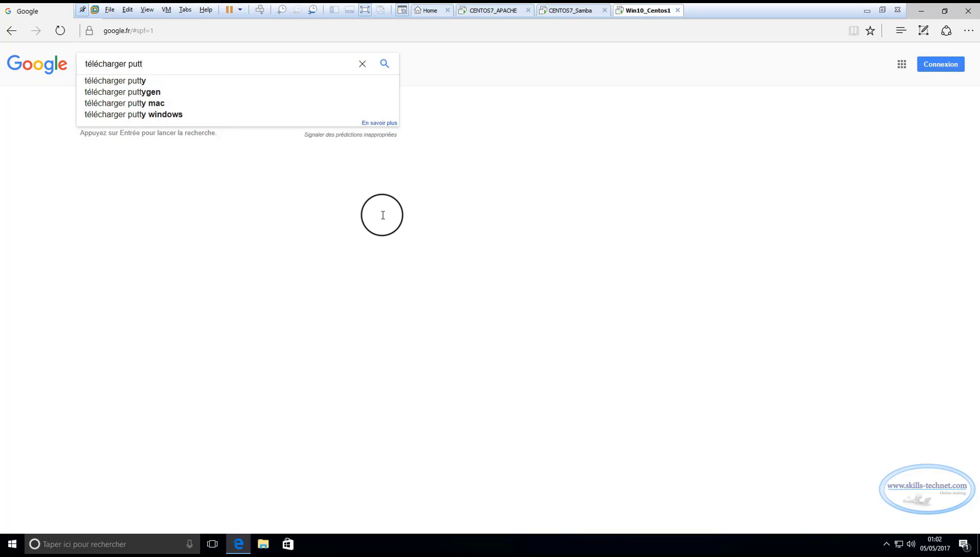
pyautogui.write('y')
pyautogui.press('Return')
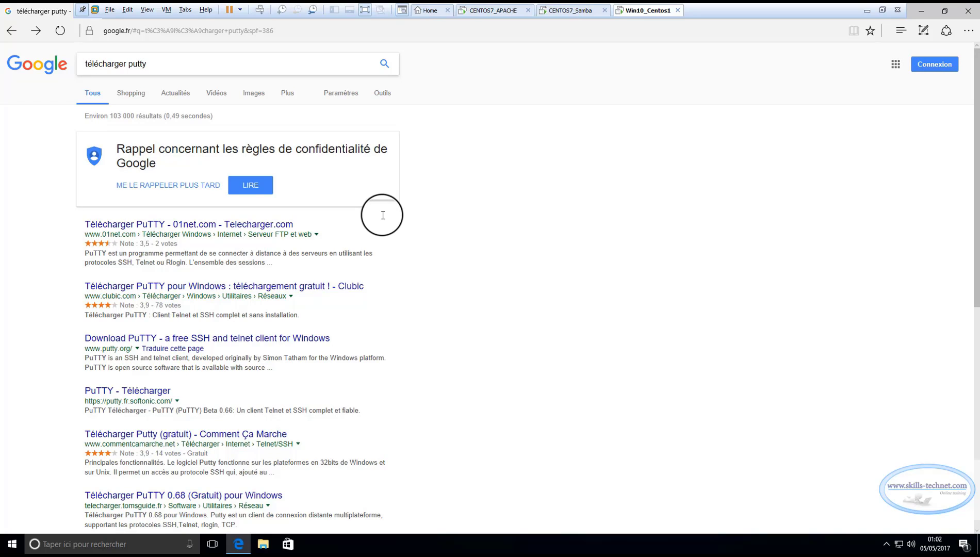
pyautogui.click(124, 341)
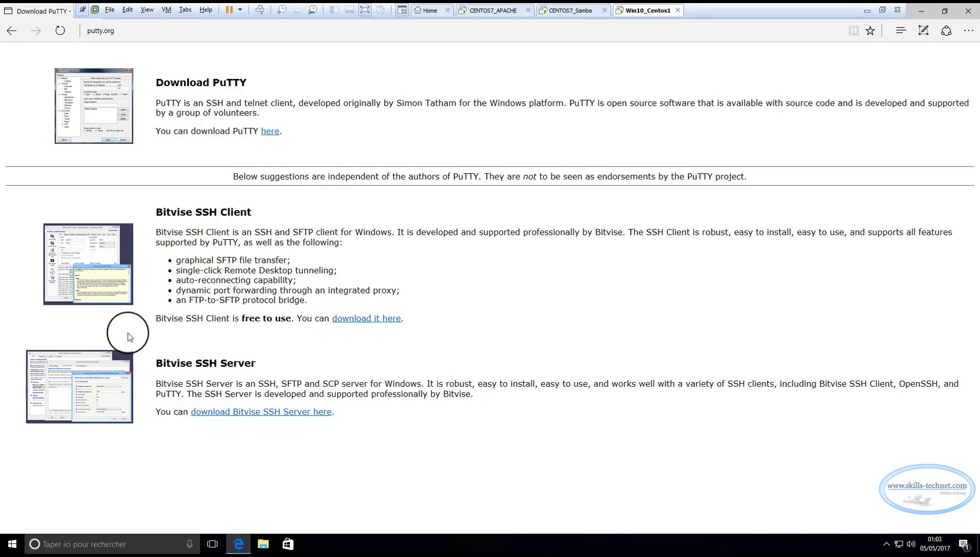
pyautogui.click(270, 132)
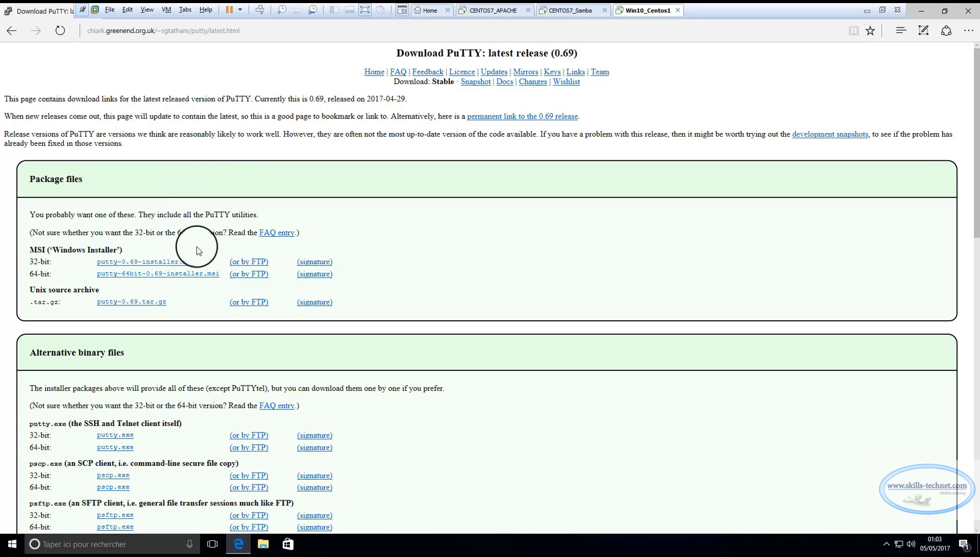
# Look over the available packages and download putty-64bit-0.69-installer.msi, saving it in the Téléchargements folder under its proposed name.
pyautogui.scroll(-10, 197, 246)
pyautogui.scroll(-5, 197, 247)
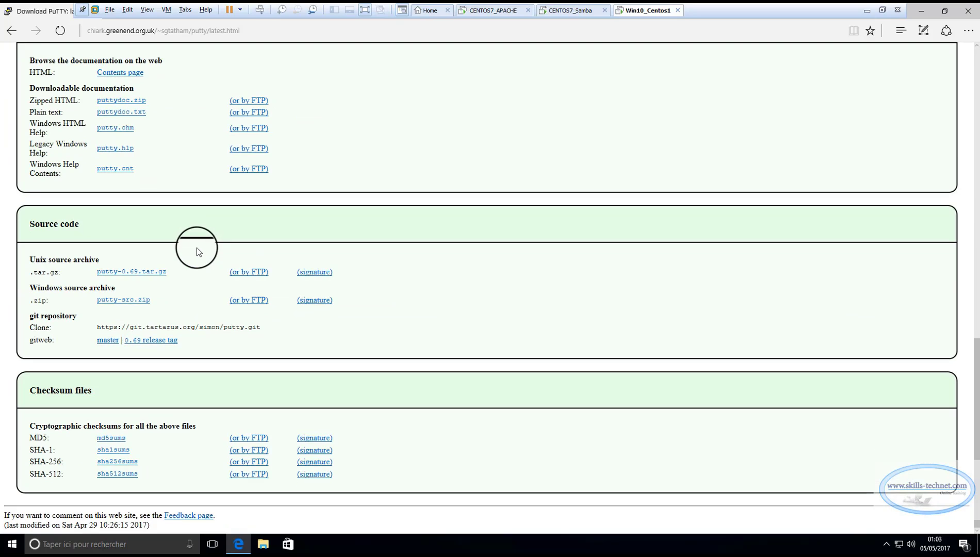
pyautogui.scroll(15, 197, 246)
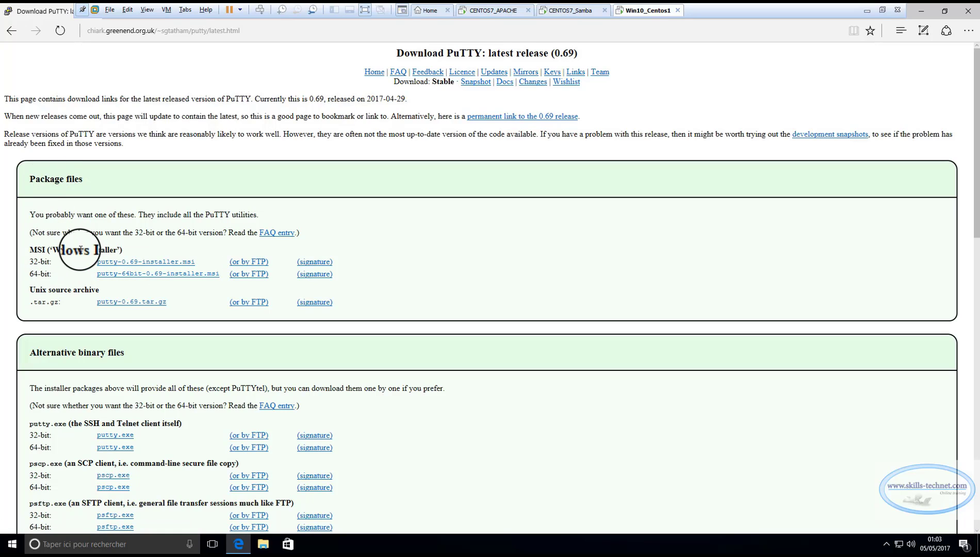
pyautogui.moveTo(47, 250); pyautogui.dragTo(30, 252)
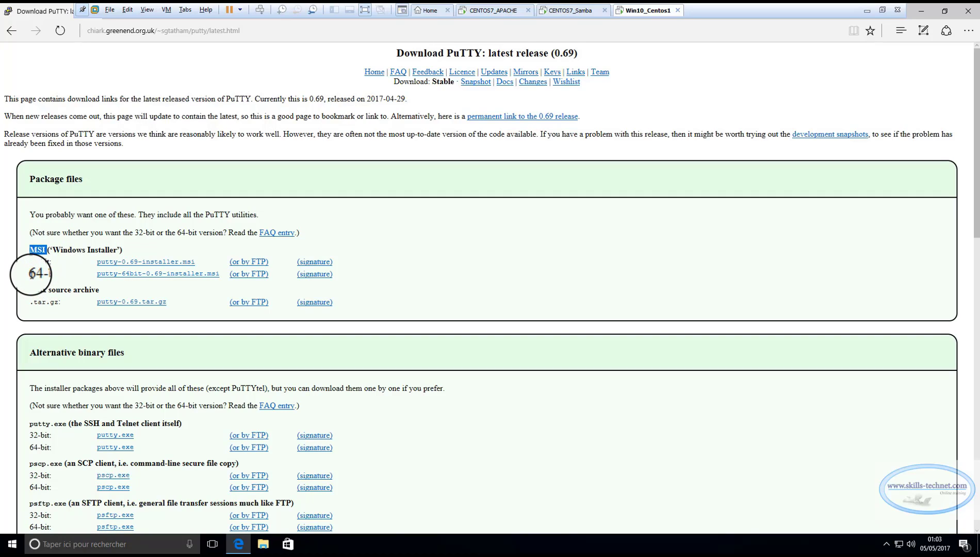
pyautogui.moveTo(31, 274); pyautogui.dragTo(52, 262)
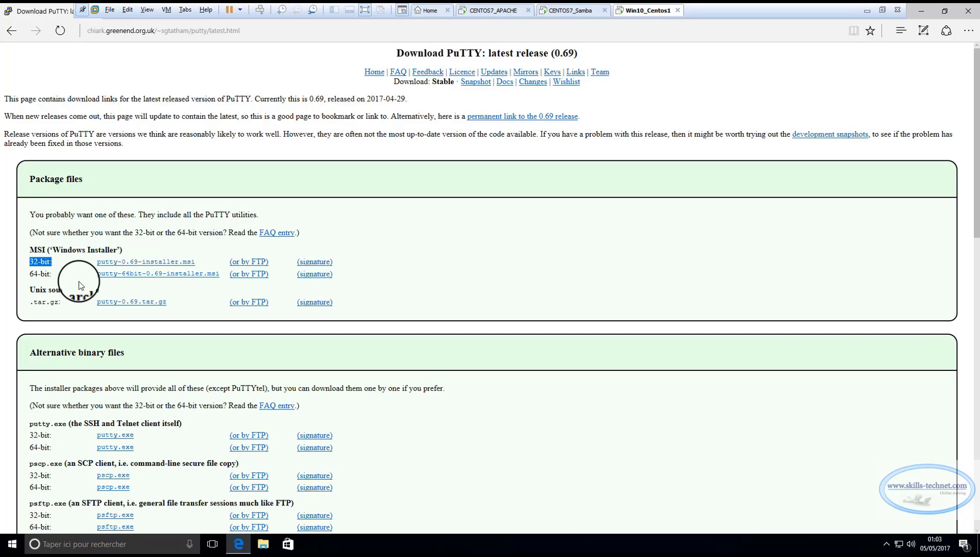
pyautogui.click(57, 278)
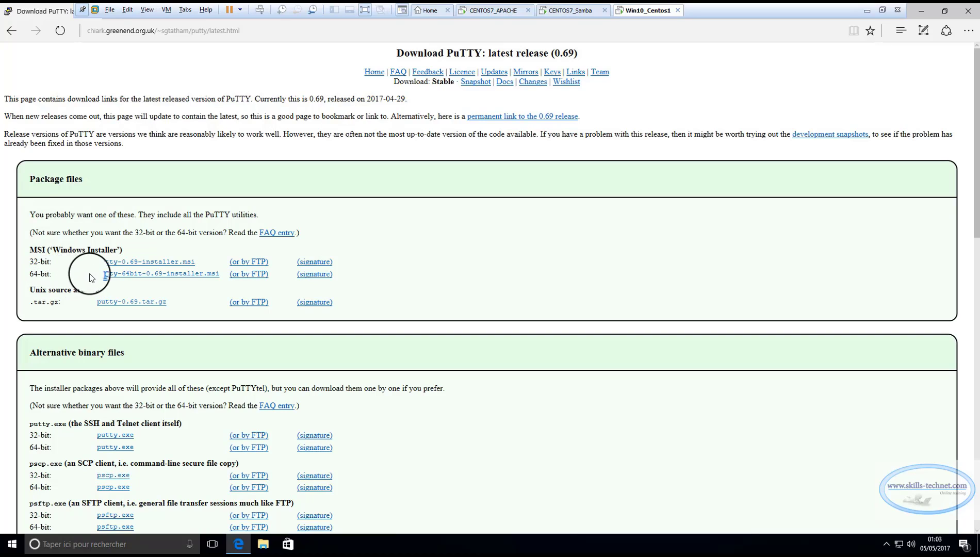
pyautogui.click(166, 277)
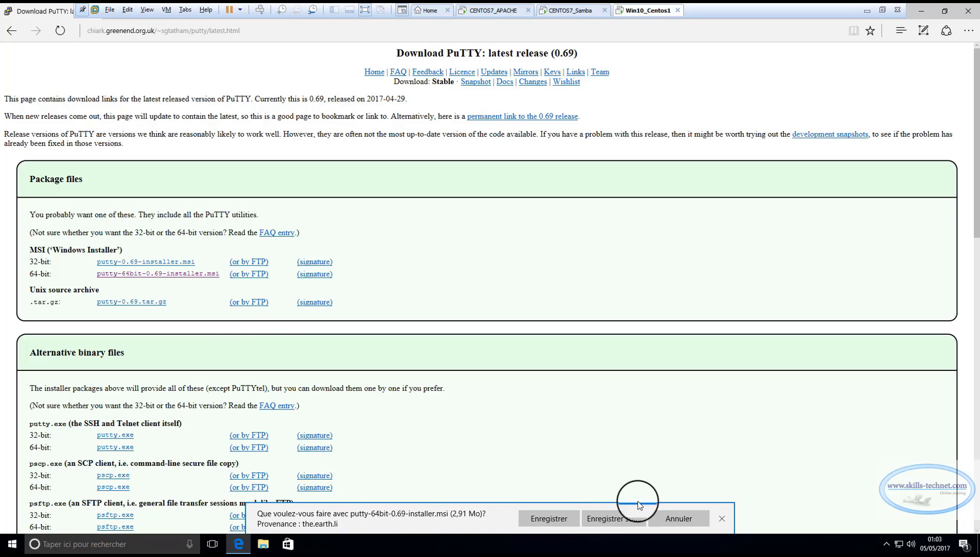
pyautogui.click(610, 517)
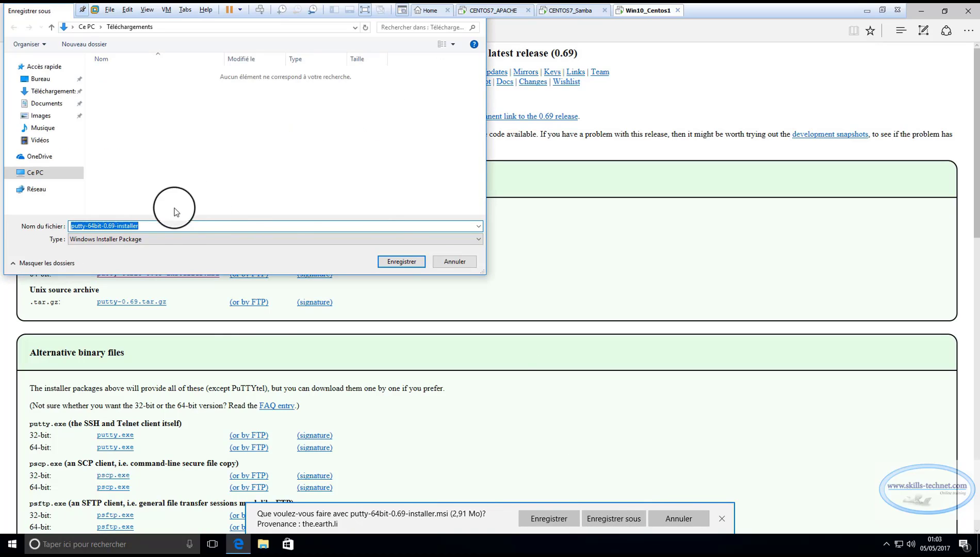
pyautogui.click(395, 261)
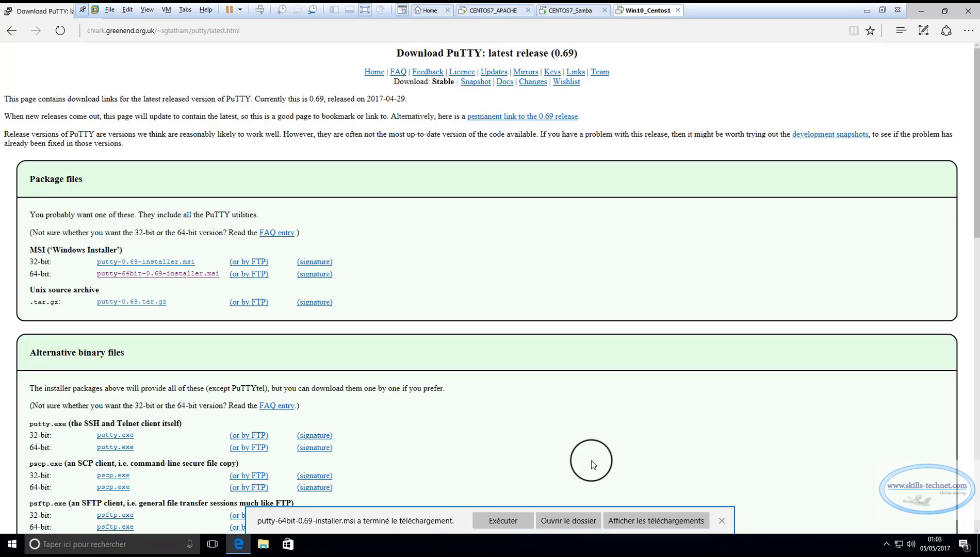
# Install PuTTY 0.69 (64-bit) from the download folder with the default destination and features, authorizing the installation and finishing the wizard.
pyautogui.click(568, 521)
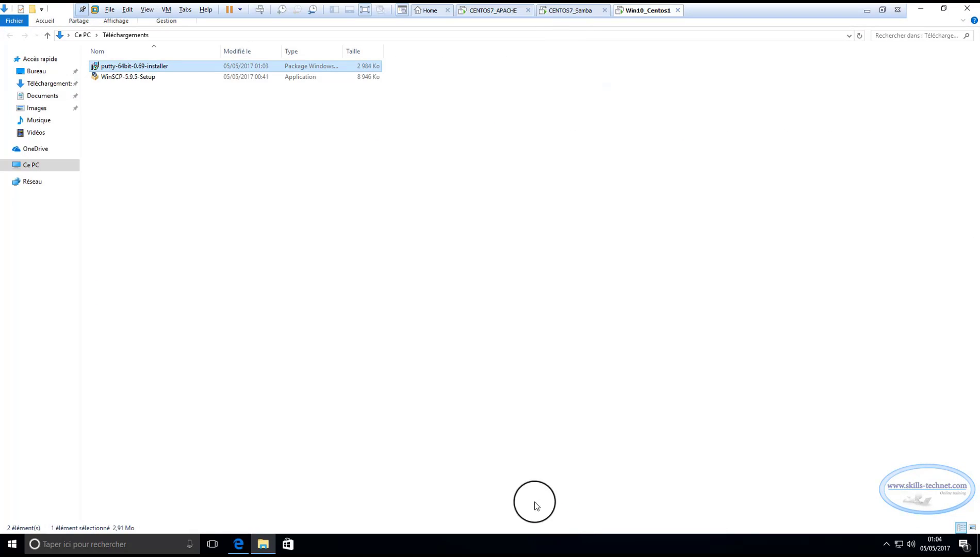
pyautogui.rightClick(137, 69)
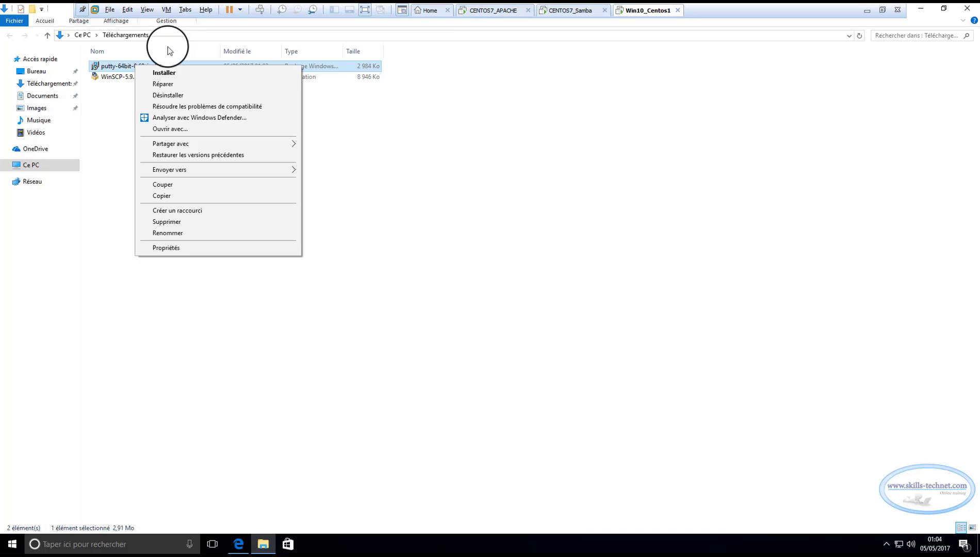
pyautogui.click(162, 73)
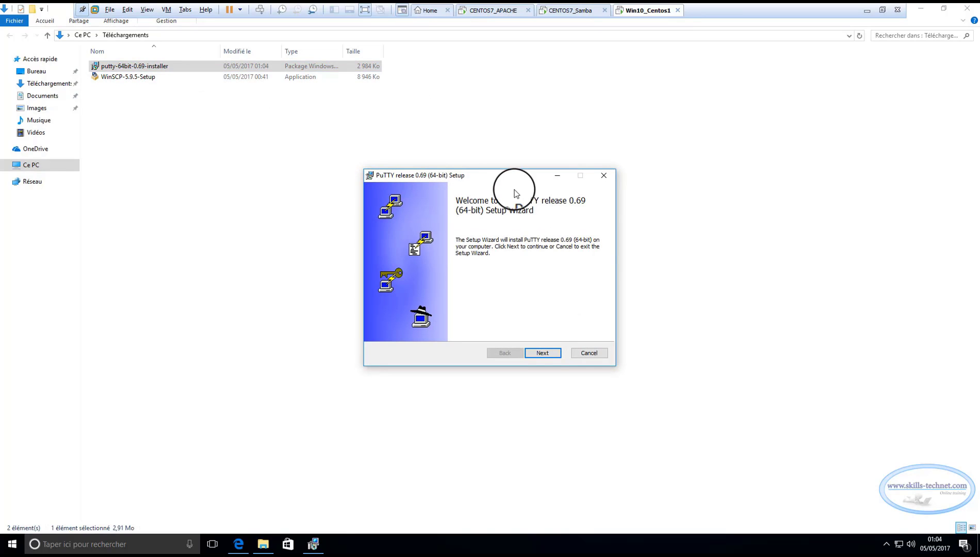
pyautogui.click(546, 354)
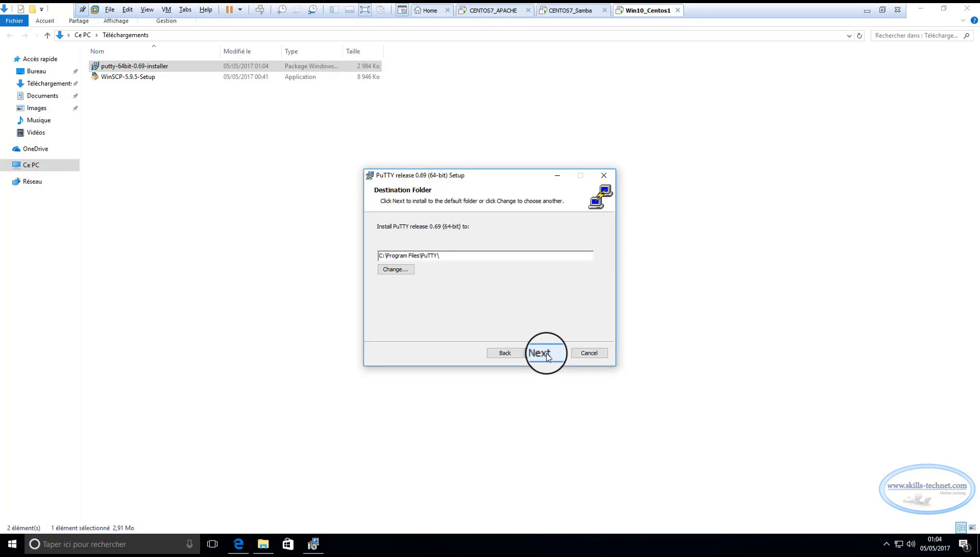
pyautogui.click(547, 355)
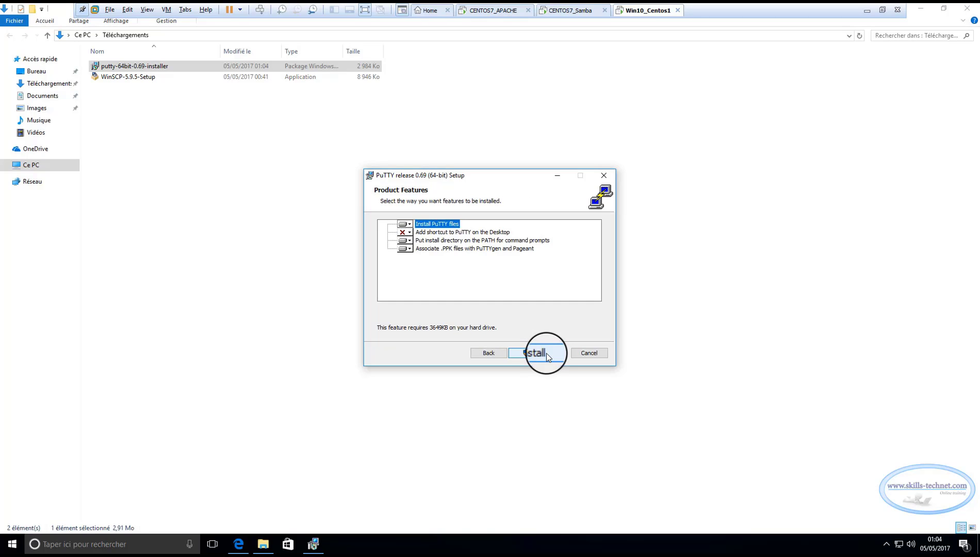
pyautogui.click(545, 353)
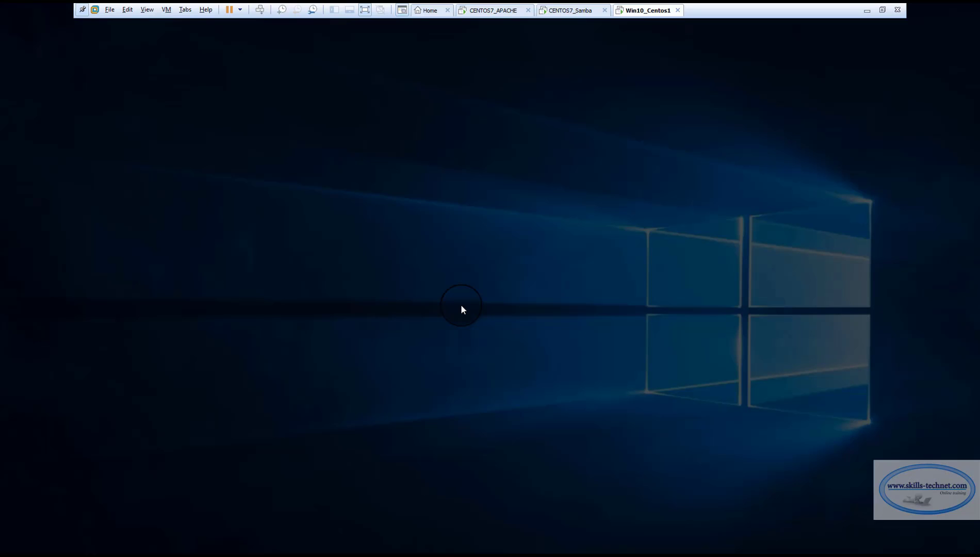
pyautogui.click(433, 345)
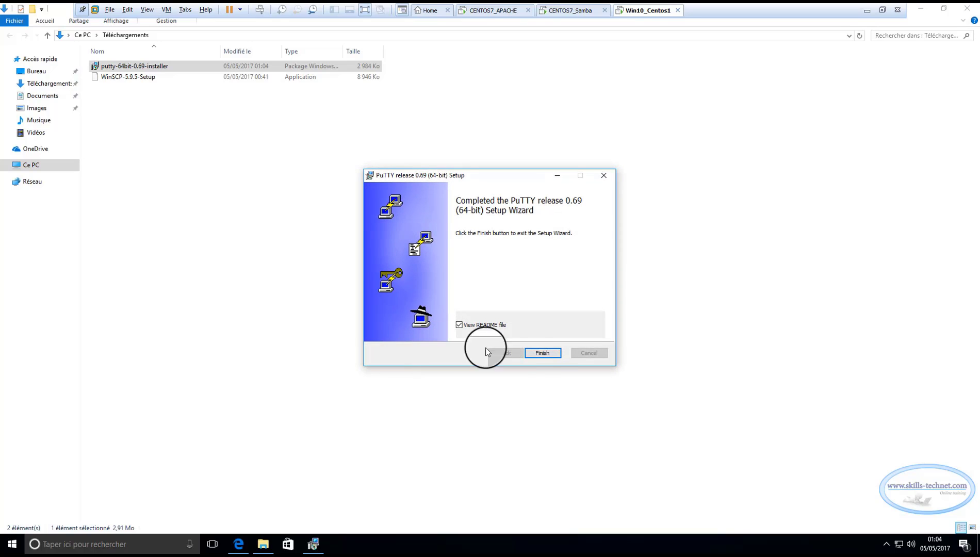
pyautogui.click(543, 354)
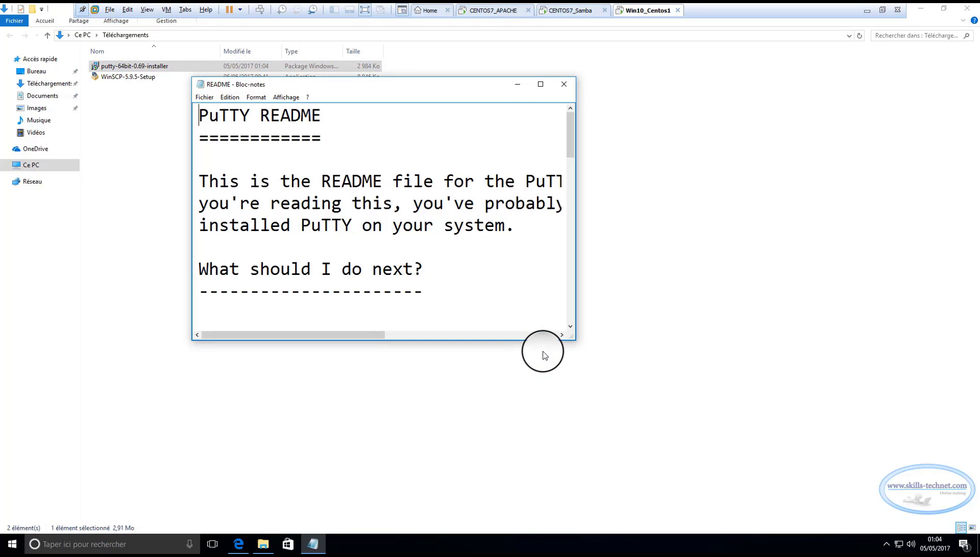
# Close the PuTTY README, the Téléchargements folder window and the browser to return to the desktop.
pyautogui.click(563, 85)
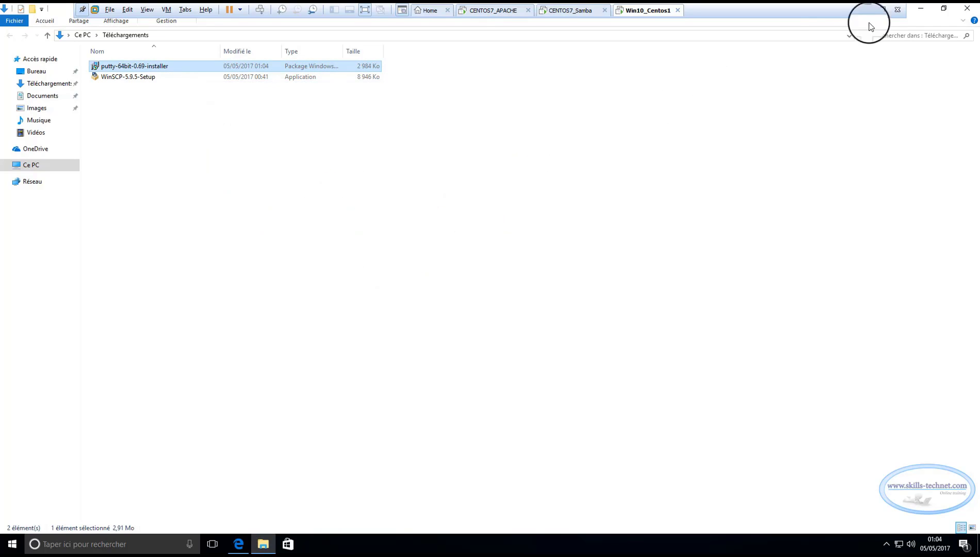
pyautogui.click(967, 9)
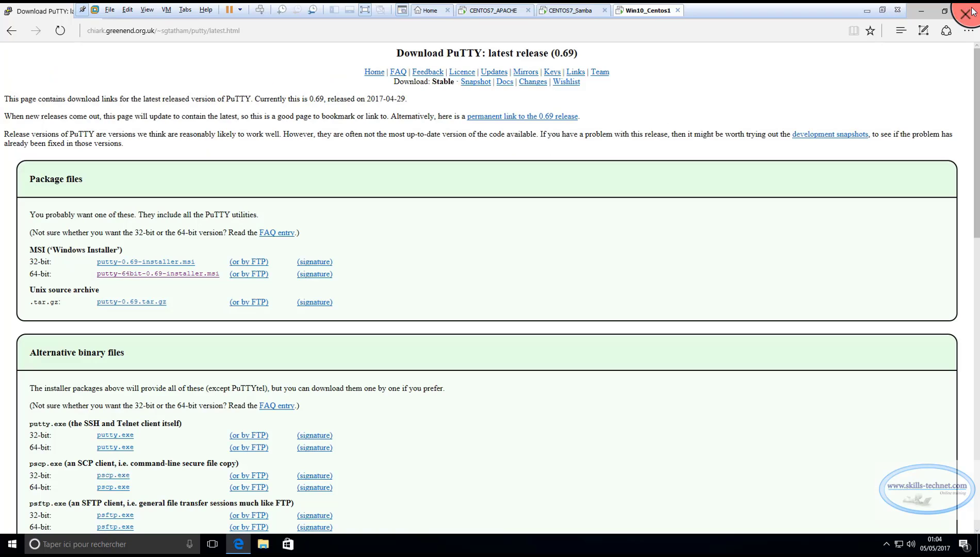
pyautogui.click(971, 11)
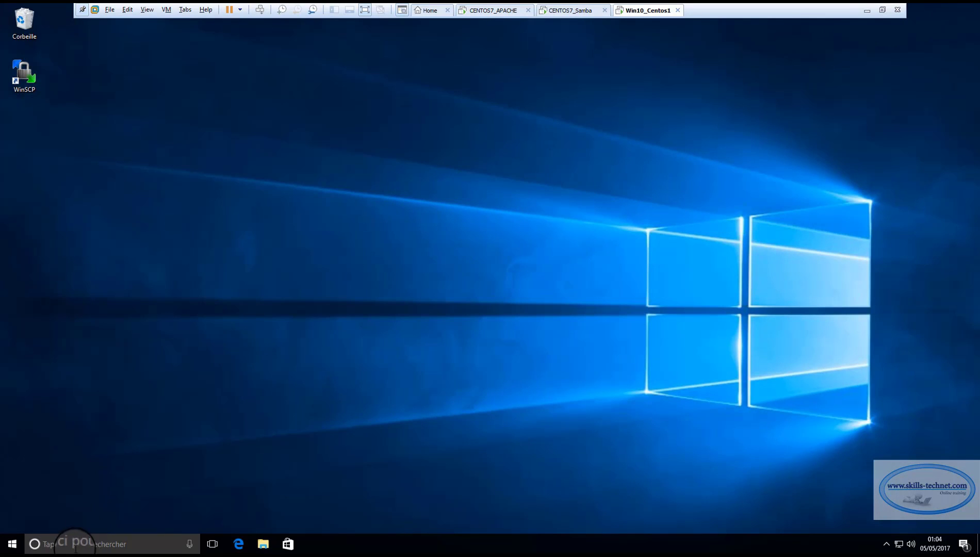
# Find PuTTY among the recently added apps and pin it to the taskbar.
pyautogui.click(11, 549)
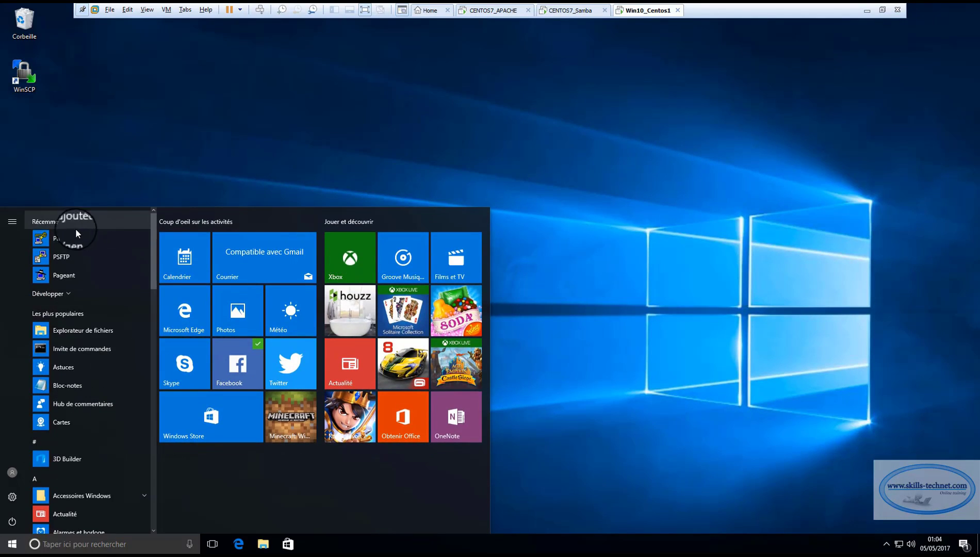
pyautogui.scroll(-2, 62, 278)
pyautogui.scroll(2, 61, 295)
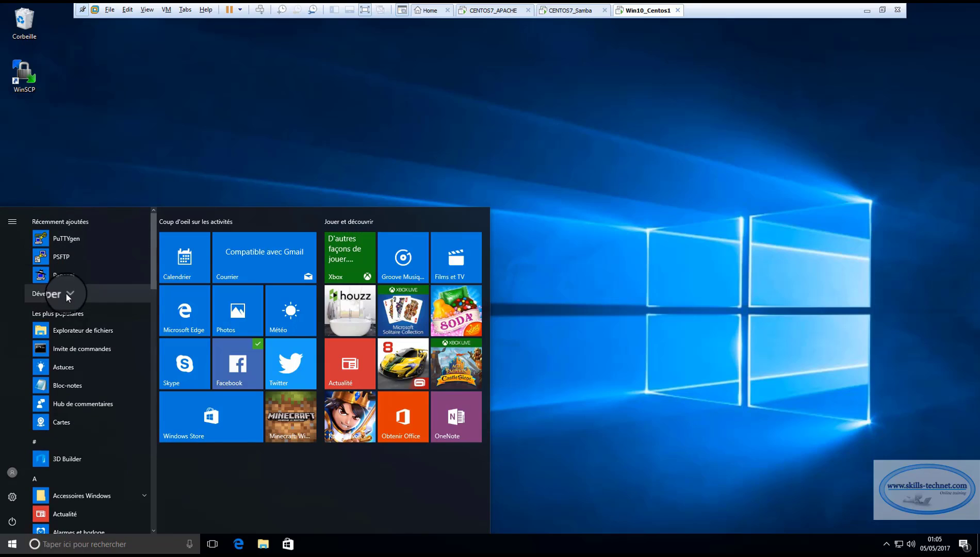
pyautogui.click(66, 293)
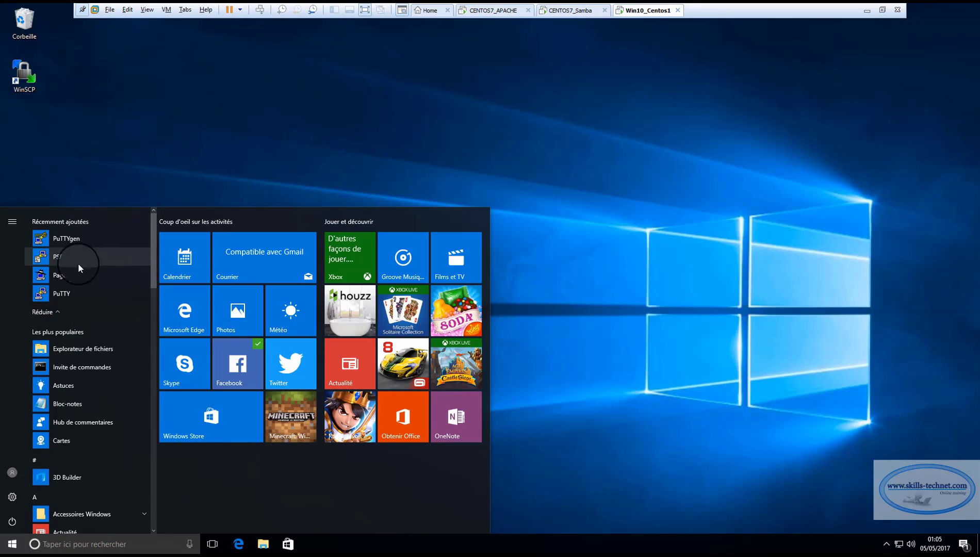
pyautogui.rightClick(58, 295)
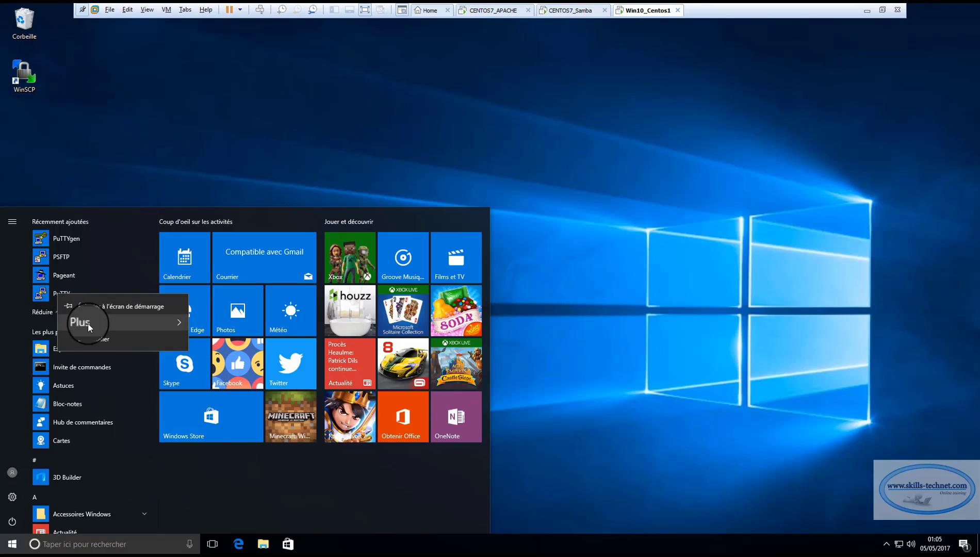
pyautogui.moveTo(89, 322)
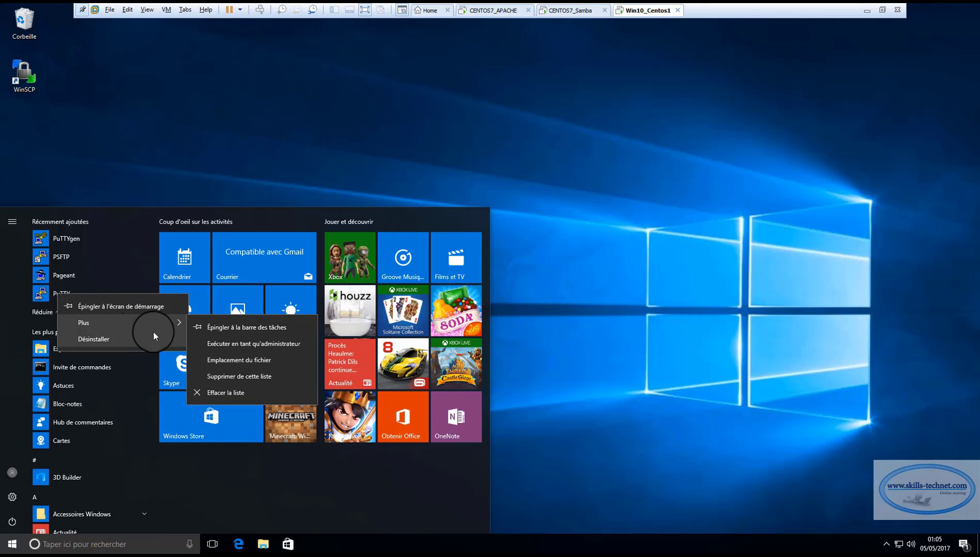
pyautogui.click(245, 328)
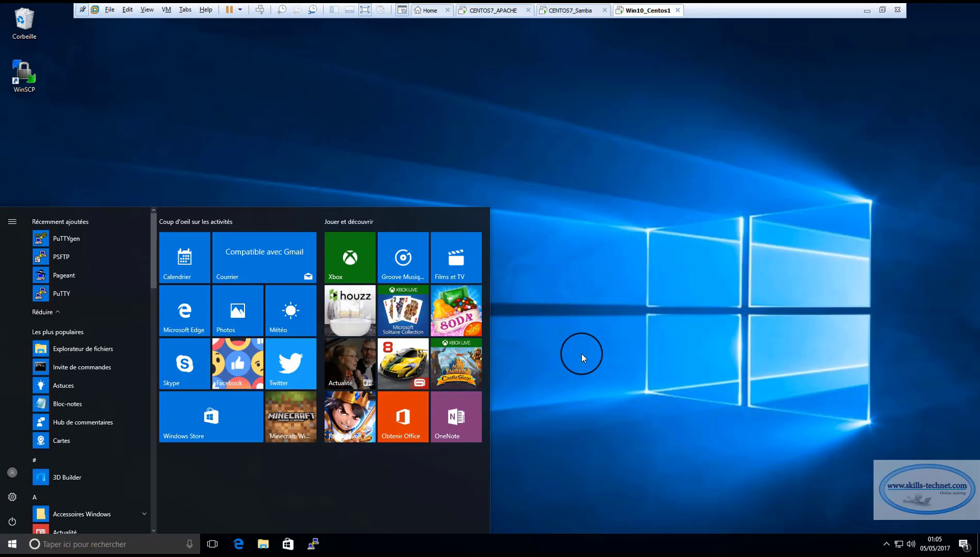
pyautogui.click(582, 352)
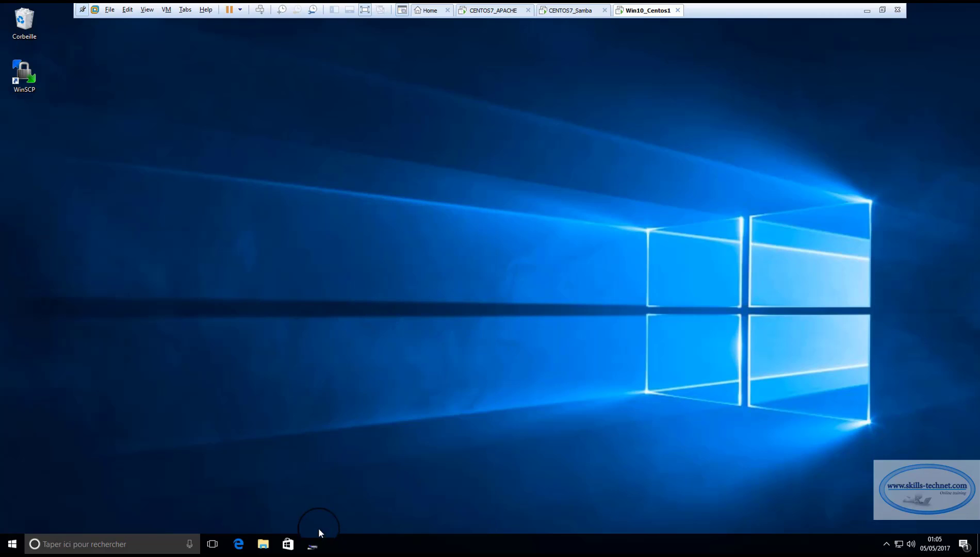
# Launch PuTTY and enter 192.168.17.40 as the host address, keeping SSH on port 22.
pyautogui.click(312, 543)
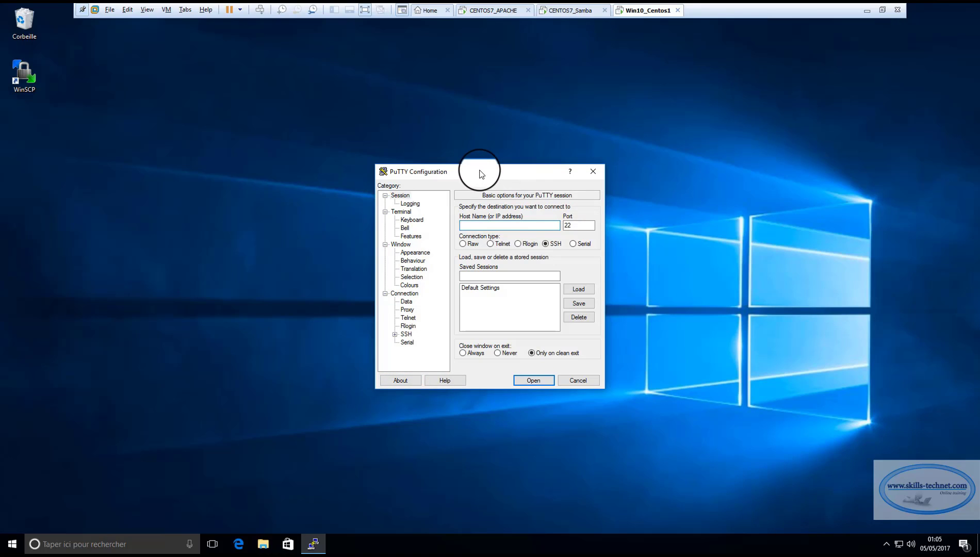
pyautogui.moveTo(481, 171); pyautogui.dragTo(431, 150)
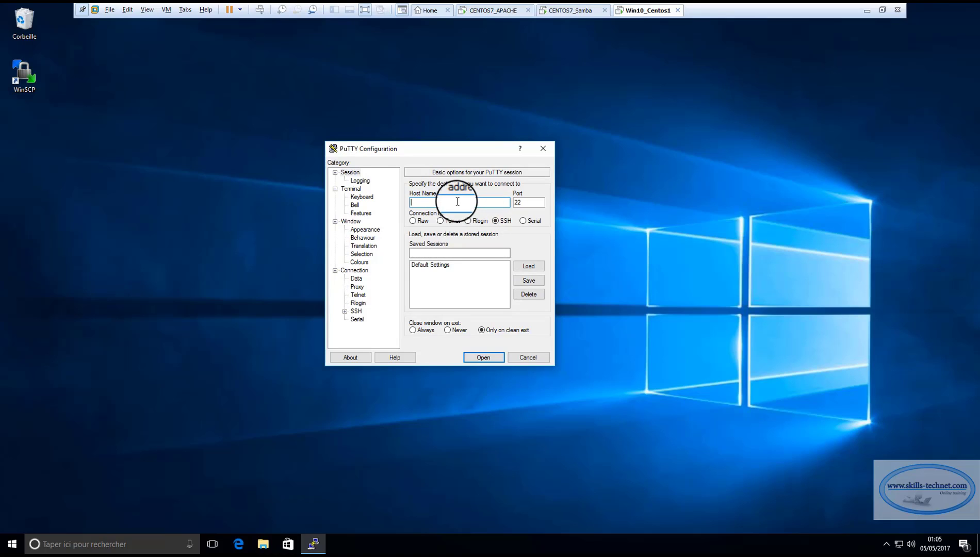
pyautogui.write('92.168.17.40')
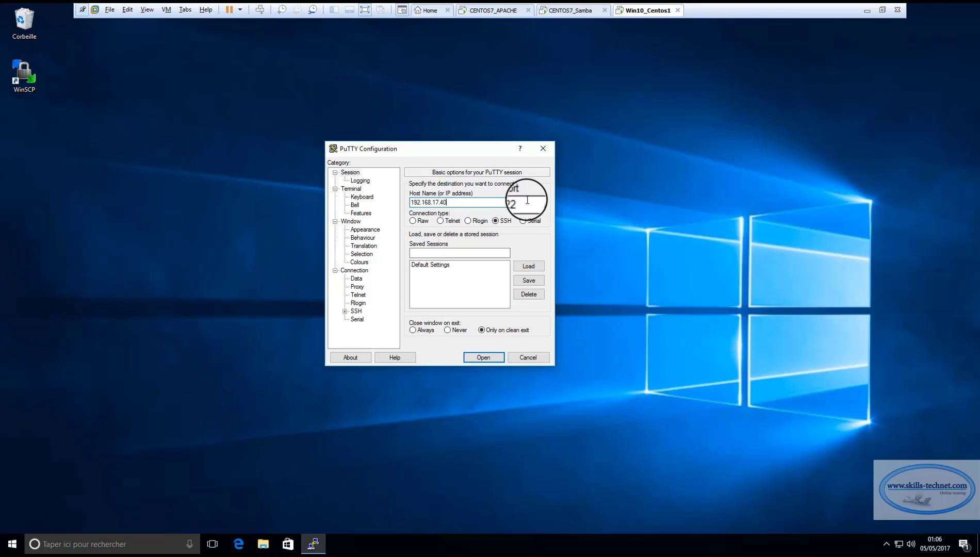
pyautogui.moveTo(526, 203); pyautogui.dragTo(506, 197)
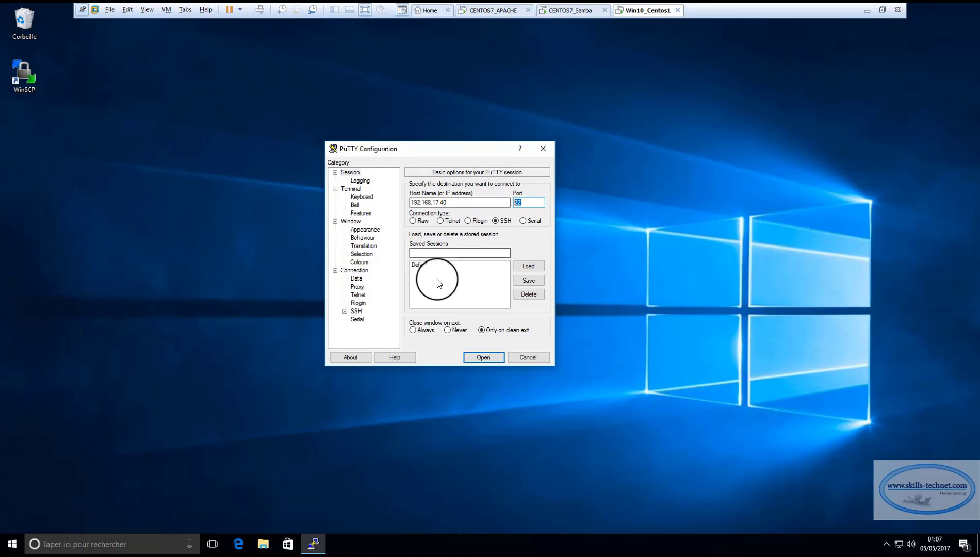
# Save the connection settings as a session named SERVEUR APACHE and select it in the saved sessions.
pyautogui.click(439, 253)
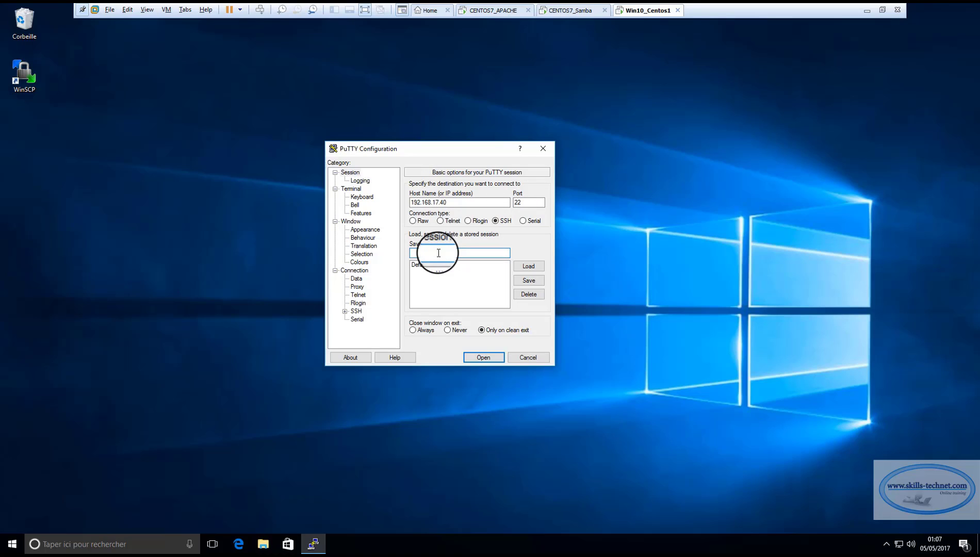
pyautogui.write('SEU')
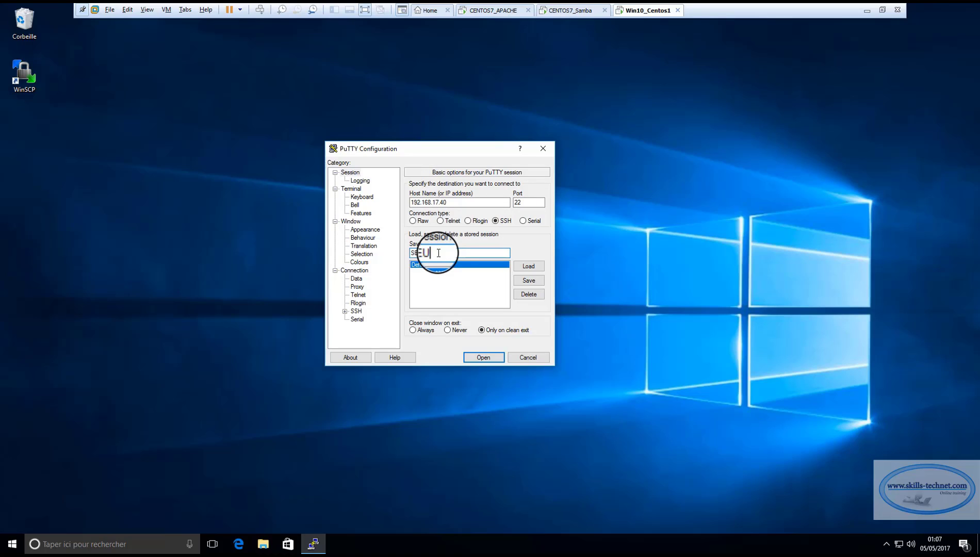
pyautogui.write('RIQPO')
pyautogui.press('BackSpace')
pyautogui.press('BackSpace')
pyautogui.press('BackSpace')
pyautogui.press('BackSpace')
pyautogui.write('APACHE')
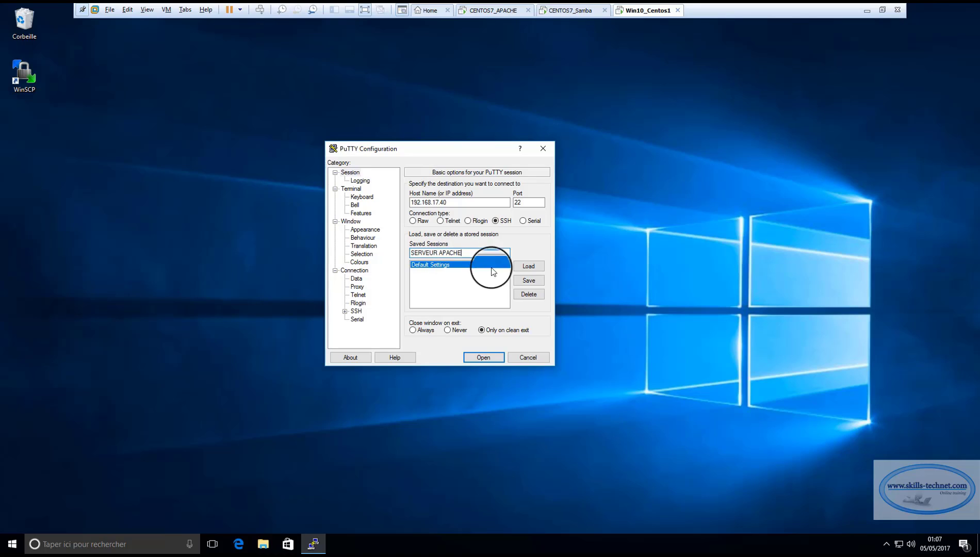
pyautogui.click(529, 280)
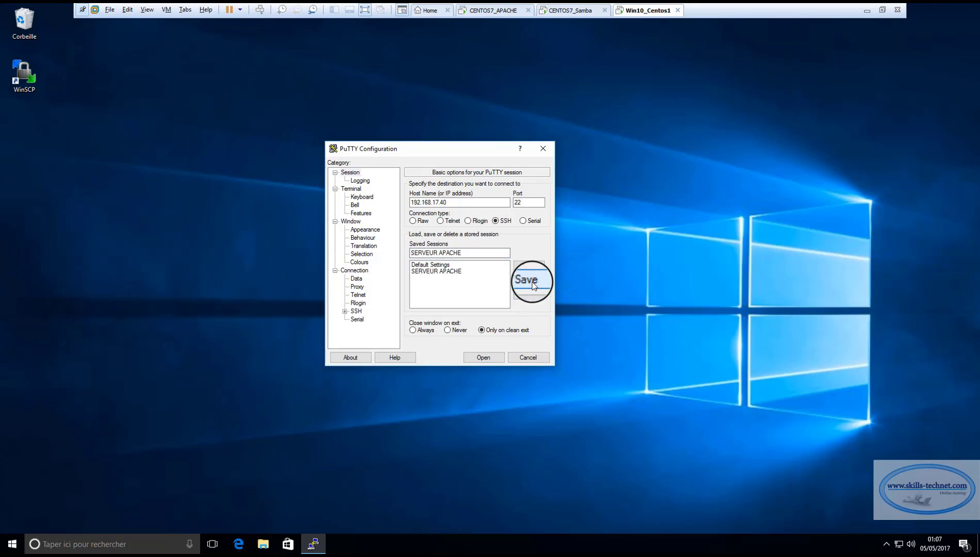
pyautogui.click(456, 271)
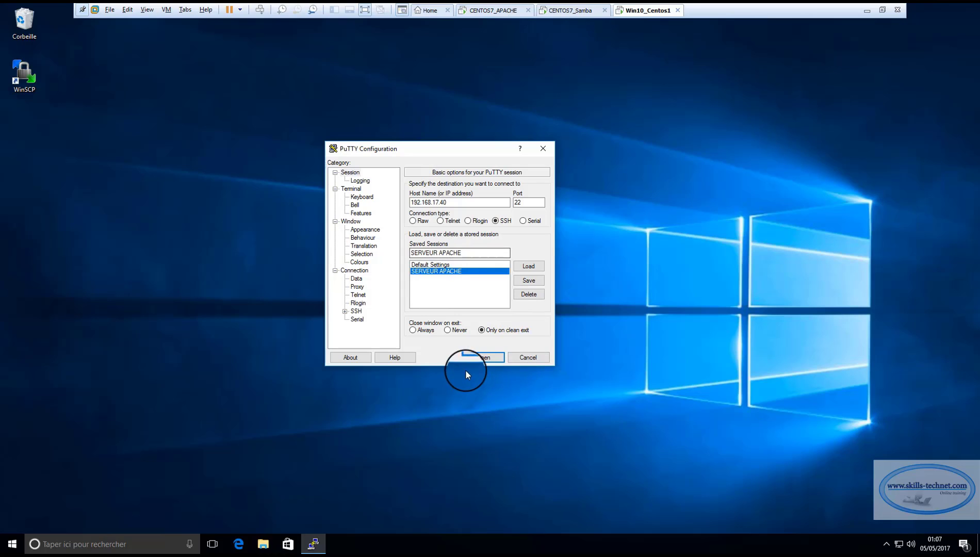
# Open the SERVEUR APACHE session, accept the server's host key into the cache and reposition the terminal window.
pyautogui.click(477, 360)
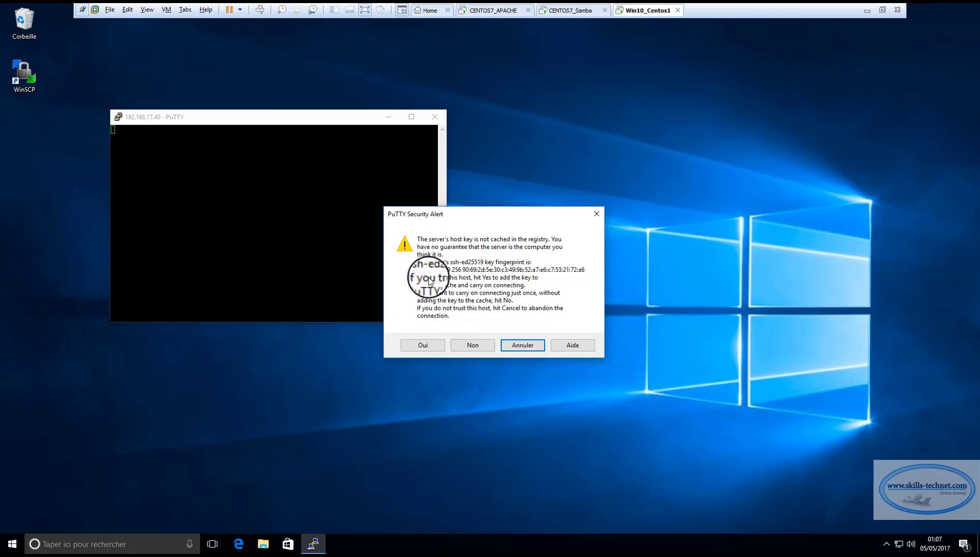
pyautogui.click(422, 345)
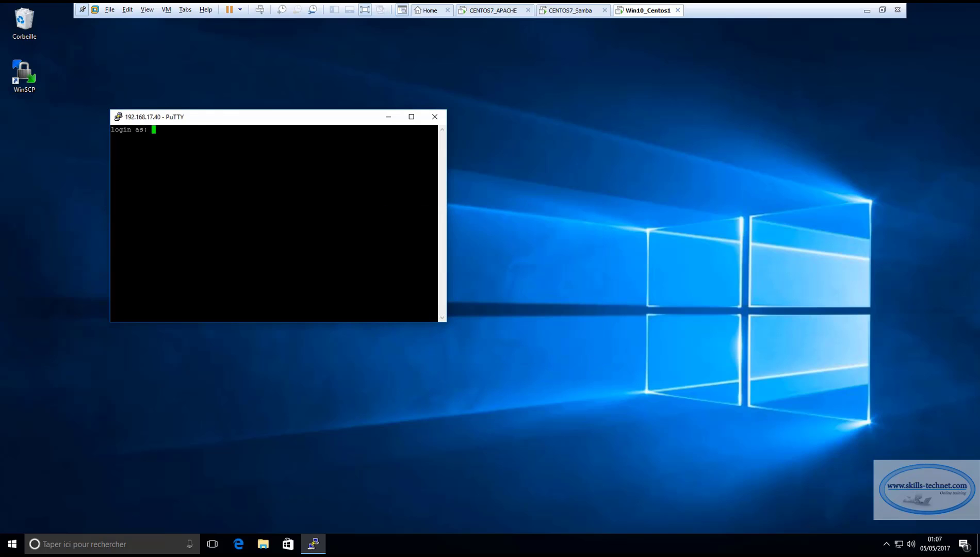
pyautogui.moveTo(225, 119); pyautogui.dragTo(279, 124)
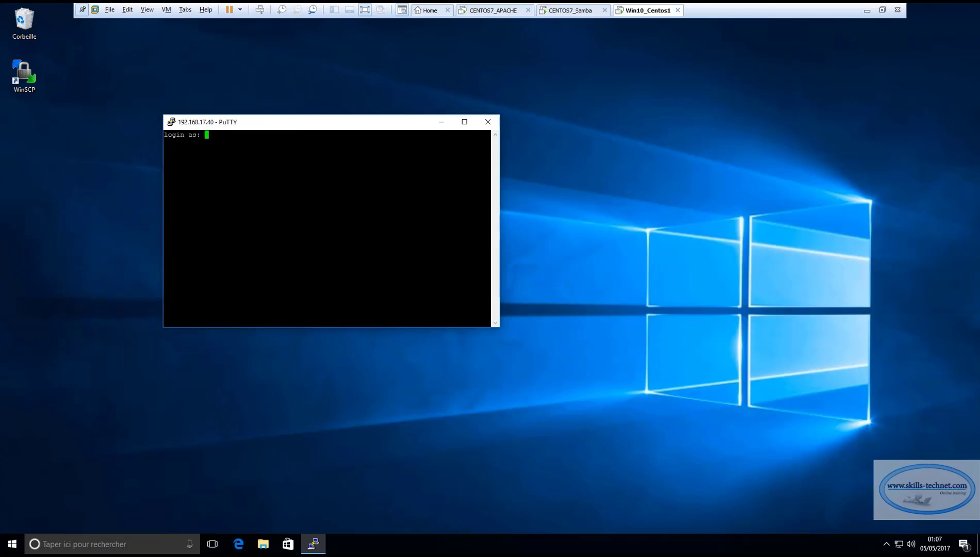
# Log in to 192.168.17.40 as root with the account password.
pyautogui.write('ROOT')
pyautogui.press('BackSpace')
pyautogui.press('BackSpace')
pyautogui.press('BackSpace')
pyautogui.press('BackSpace')
pyautogui.write('root')
pyautogui.press('Return')
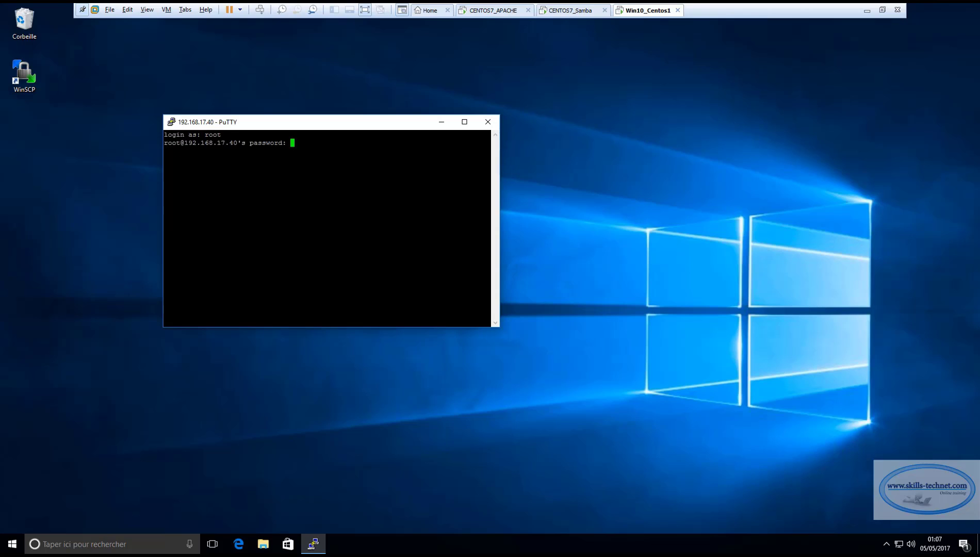
pyautogui.press('Return')
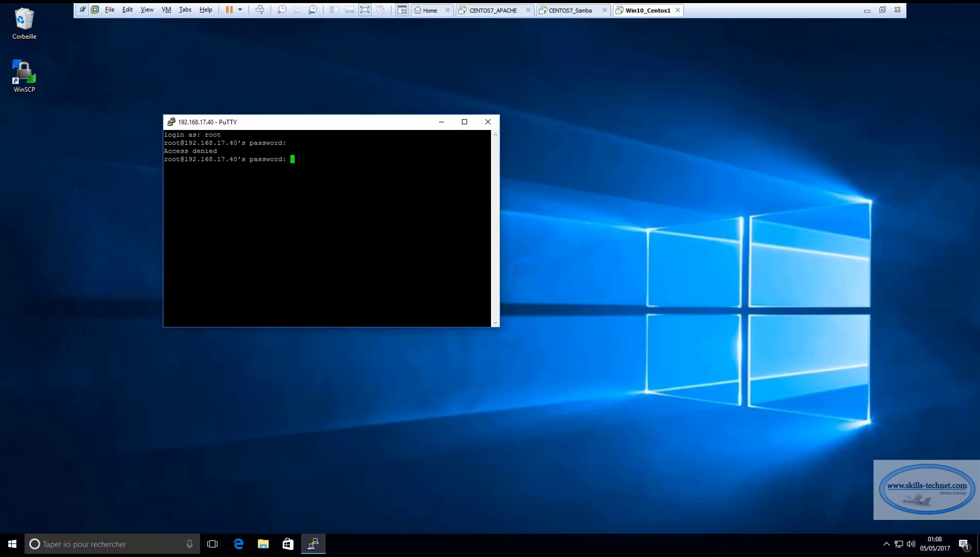
pyautogui.press('Return')
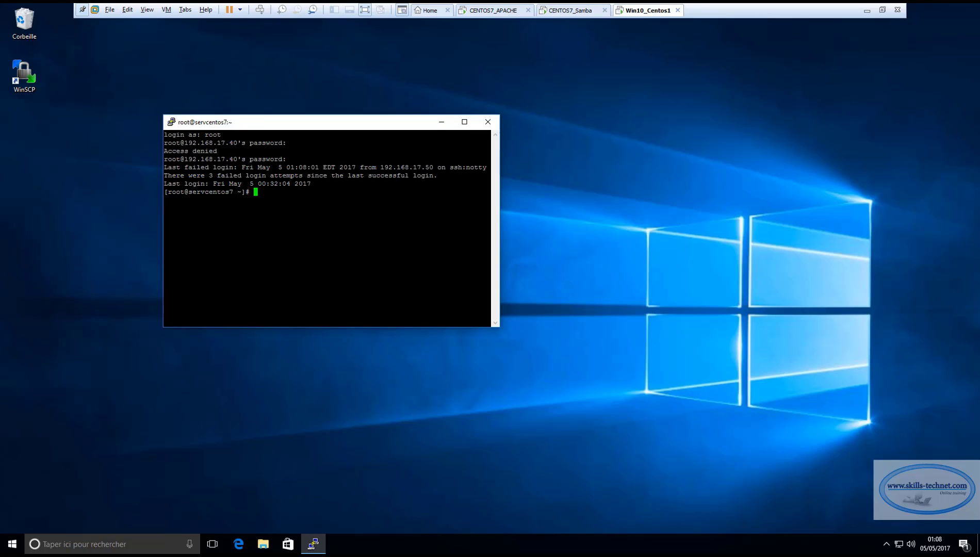
# Maximize the SSH terminal window and clear its output with the clear command.
pyautogui.click(465, 122)
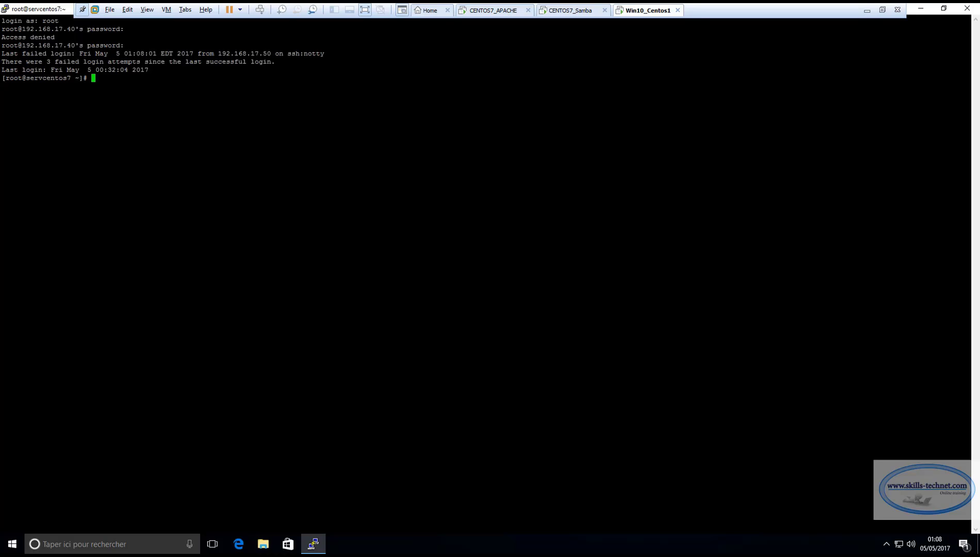
pyautogui.write('clear')
pyautogui.press('Return')
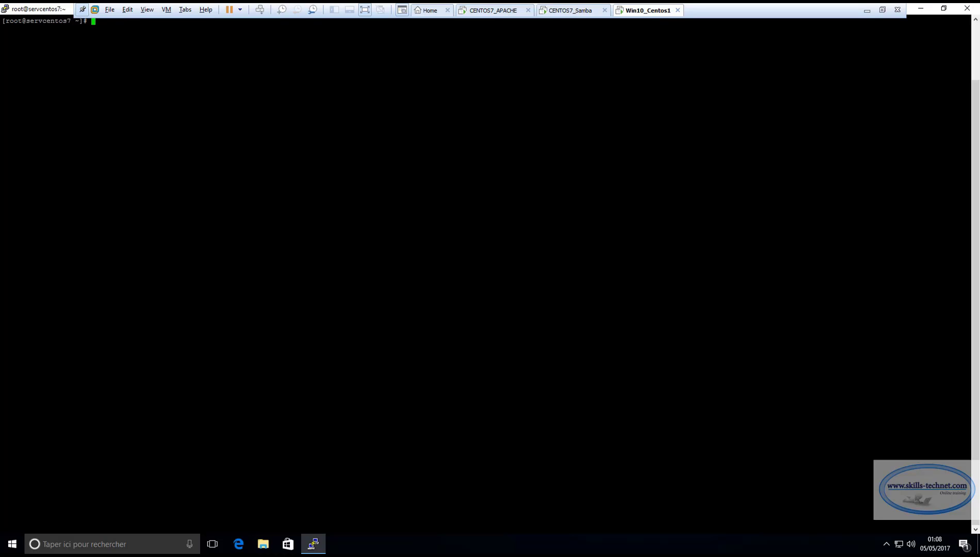
# List the contents of root's home directory, first with ls and then in long format with ls -l.
pyautogui.write('list')
pyautogui.press('Return')
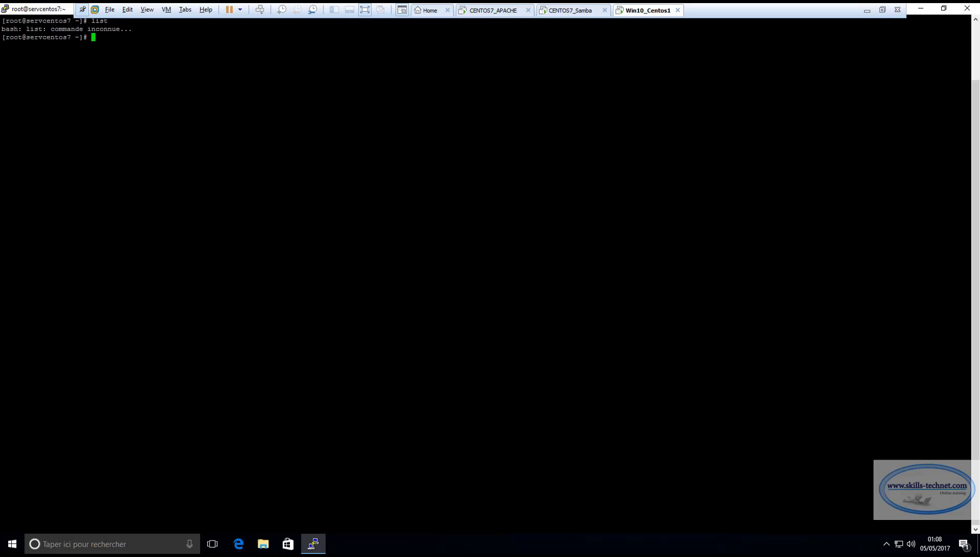
pyautogui.write('ls')
pyautogui.press('Return')
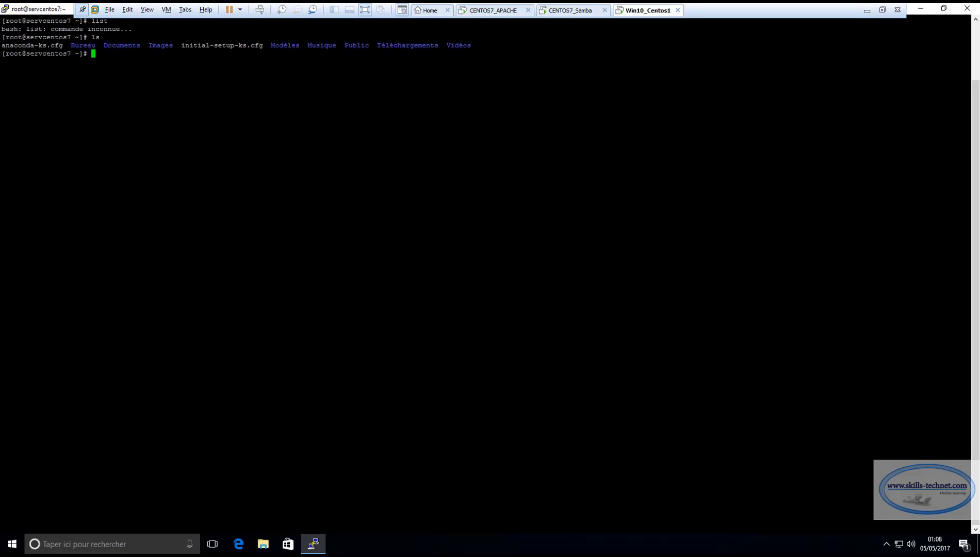
pyautogui.write('ls -l')
pyautogui.press('Return')
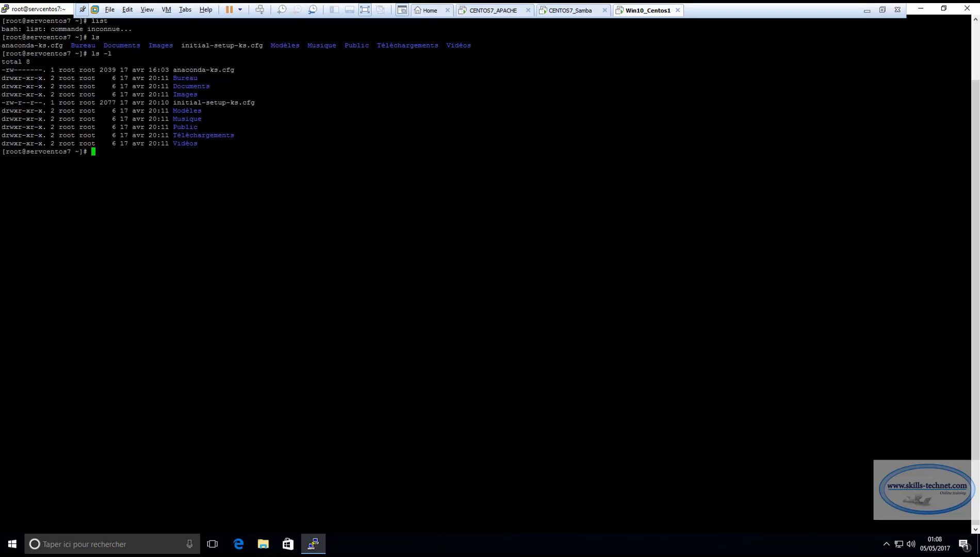
# Change to the /home/ directory and list its contents in long format with ls -l.
pyautogui.write('cd /ho')
pyautogui.write(',e')
pyautogui.press('BackSpace')
pyautogui.press('BackSpace')
pyautogui.write('me/')
pyautogui.press('Return')
pyautogui.write('ls')
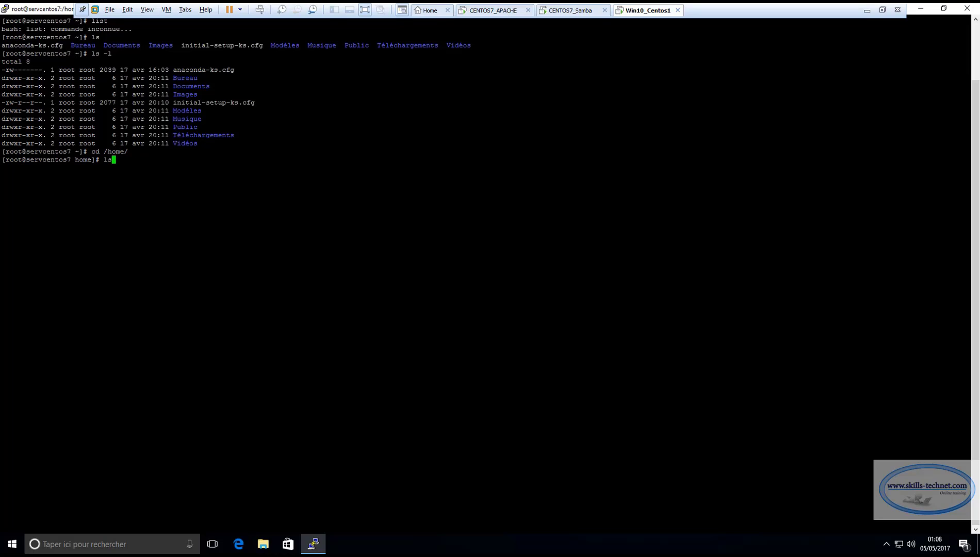
pyautogui.write(' -l')
pyautogui.press('Return')
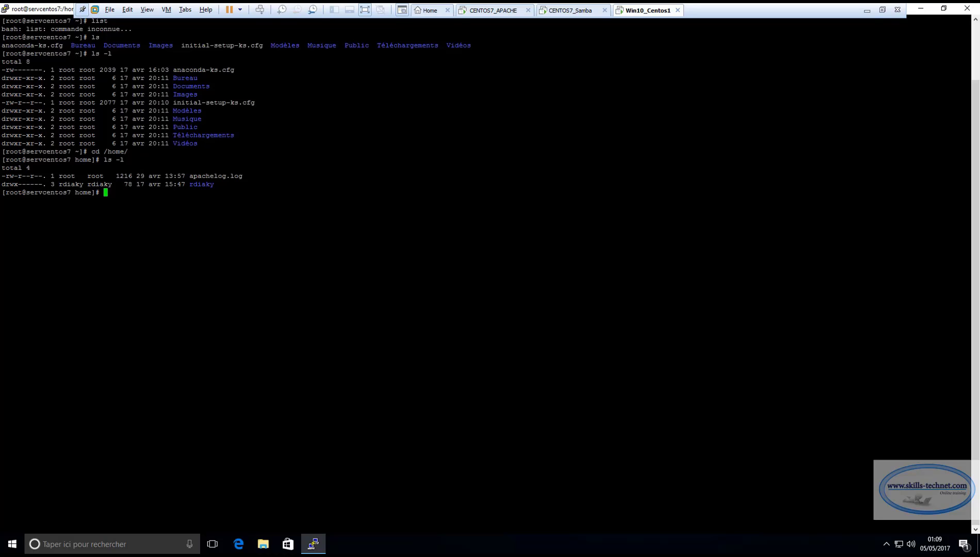
# Minimize the terminal, launch WinSCP from the desktop and connect to the stored site SERVEUR APACHE.
pyautogui.click(920, 9)
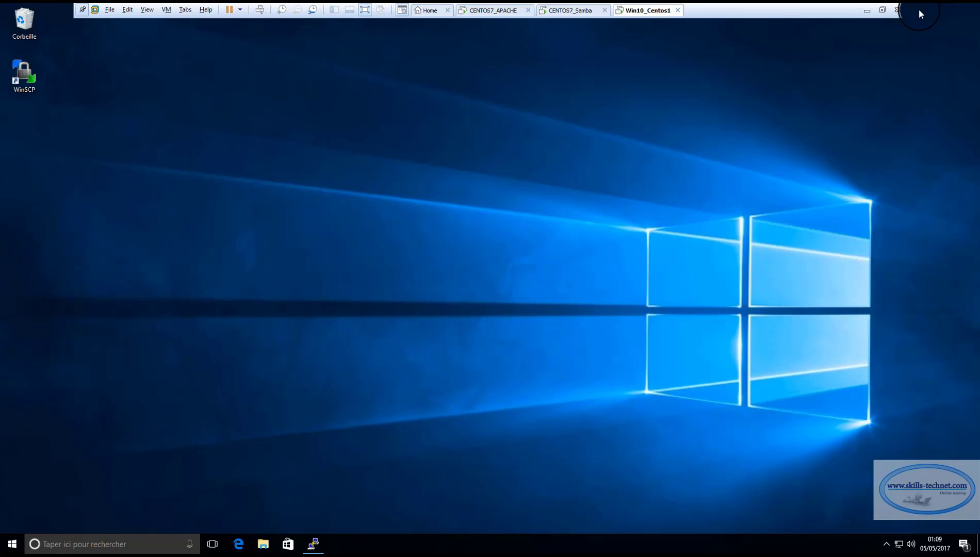
pyautogui.doubleClick(24, 87)
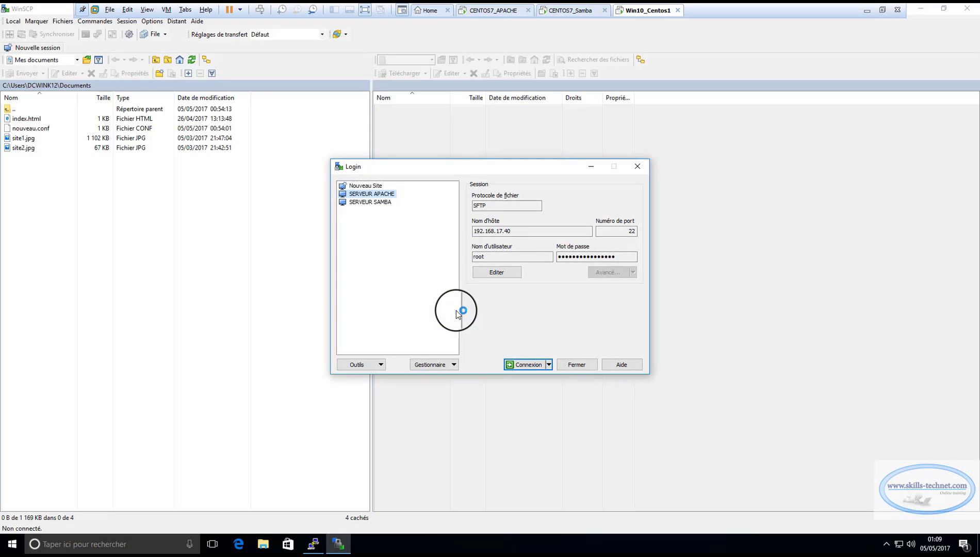
pyautogui.click(384, 194)
pyautogui.doubleClick(385, 194)
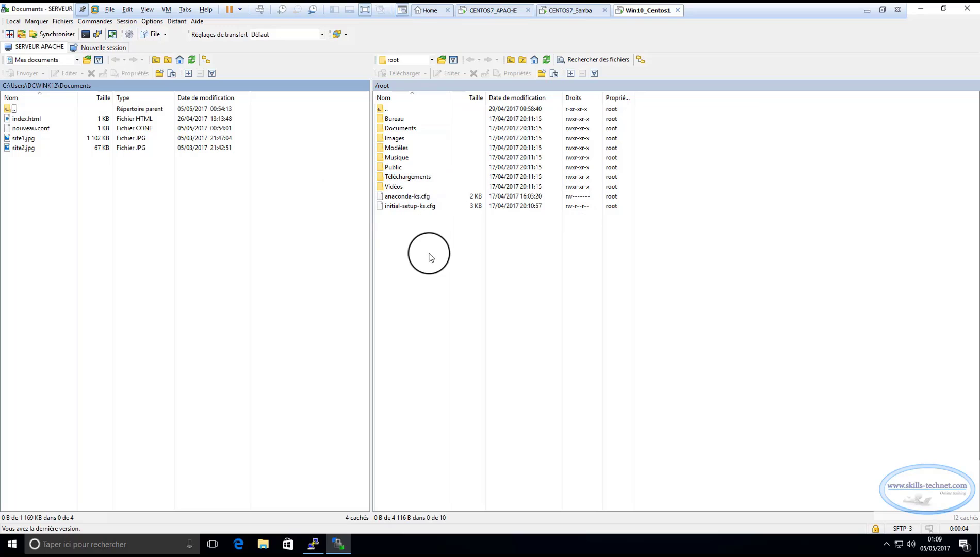
# Minimize WinSCP, open a new PuTTY configuration window alongside the running session and enter 192.168.17.41 as the host address.
pyautogui.click(920, 12)
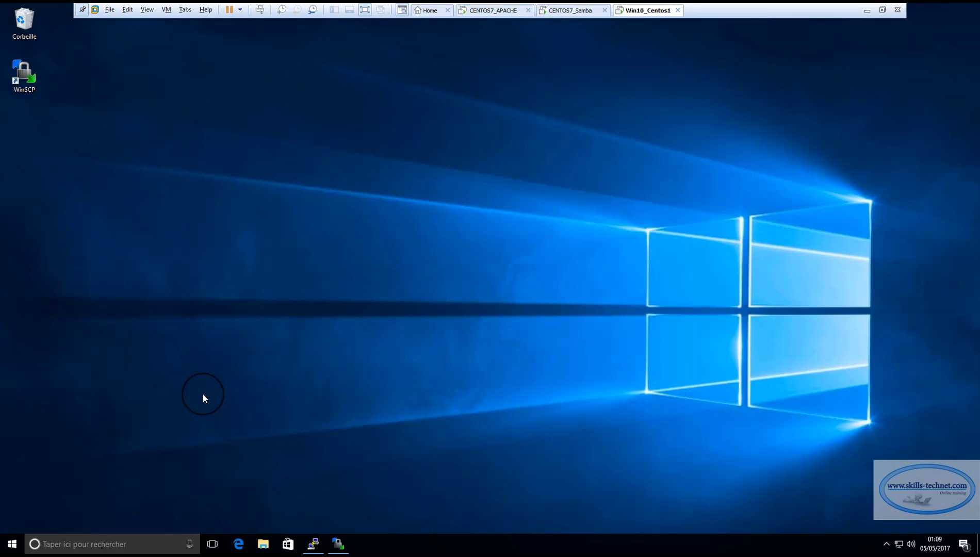
pyautogui.click(313, 544)
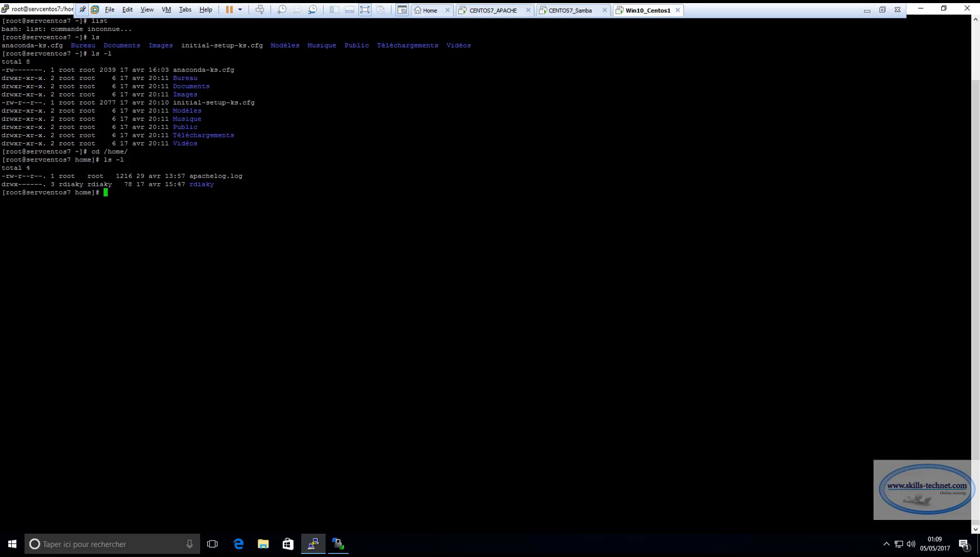
pyautogui.rightClick(312, 545)
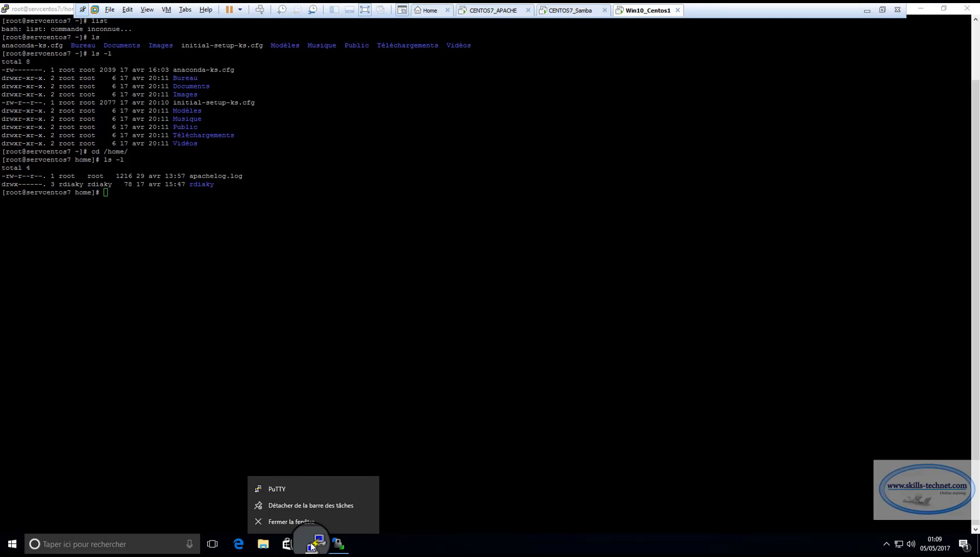
pyautogui.click(276, 489)
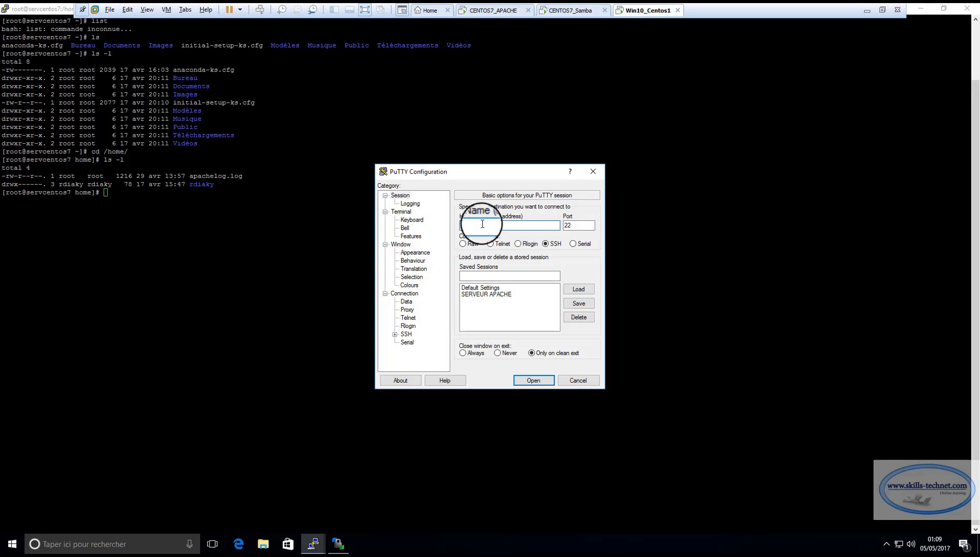
pyautogui.write('192.168.17.41')
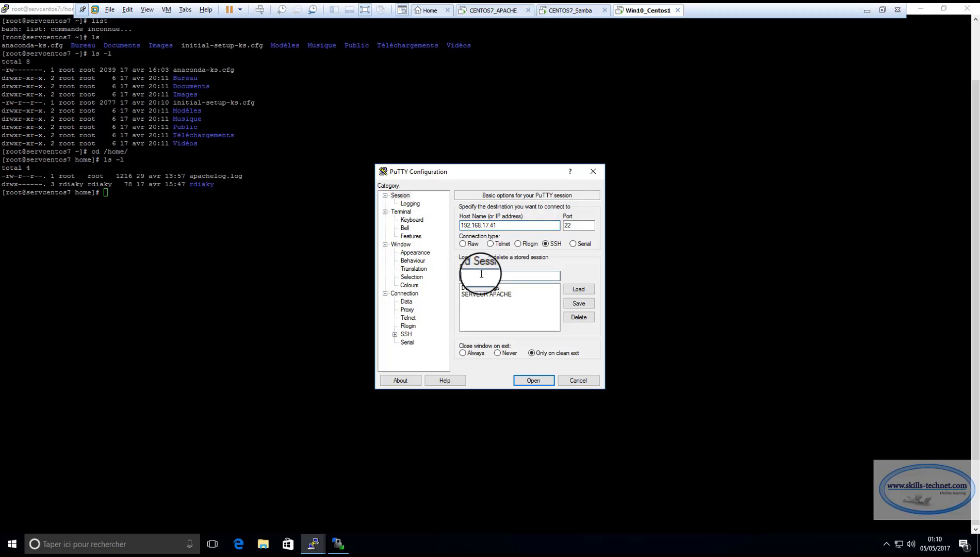
# Save the connection settings as a session named SERVEUR SAMBA.
pyautogui.click(481, 274)
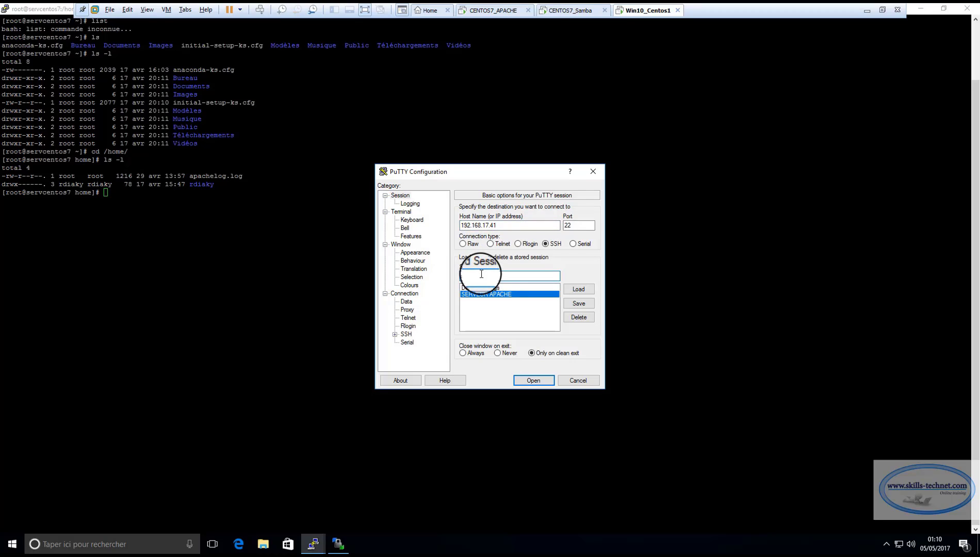
pyautogui.write('SERVEUR SAMBA')
pyautogui.click(583, 306)
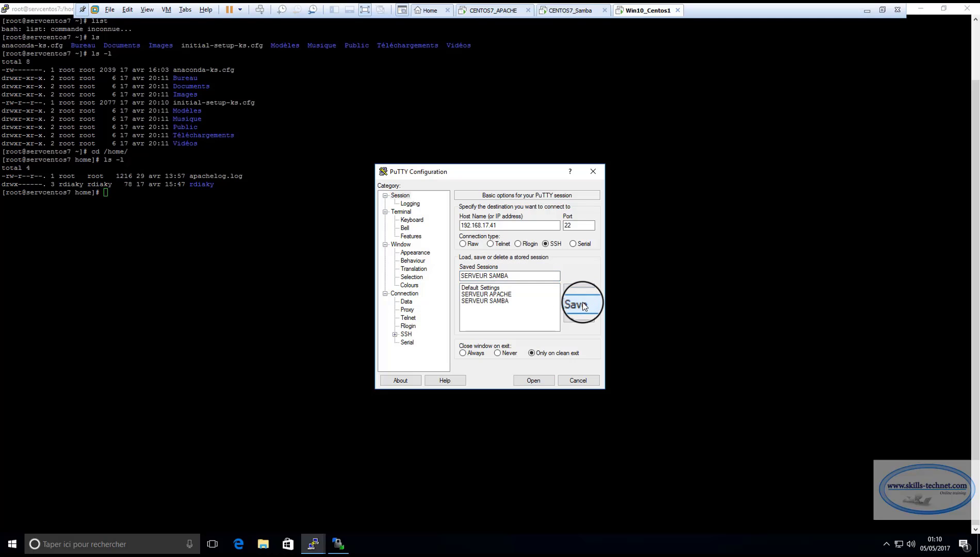
# Open the SERVEUR SAMBA session, bring its terminal to the front and accept the server's host key into the cache.
pyautogui.doubleClick(493, 301)
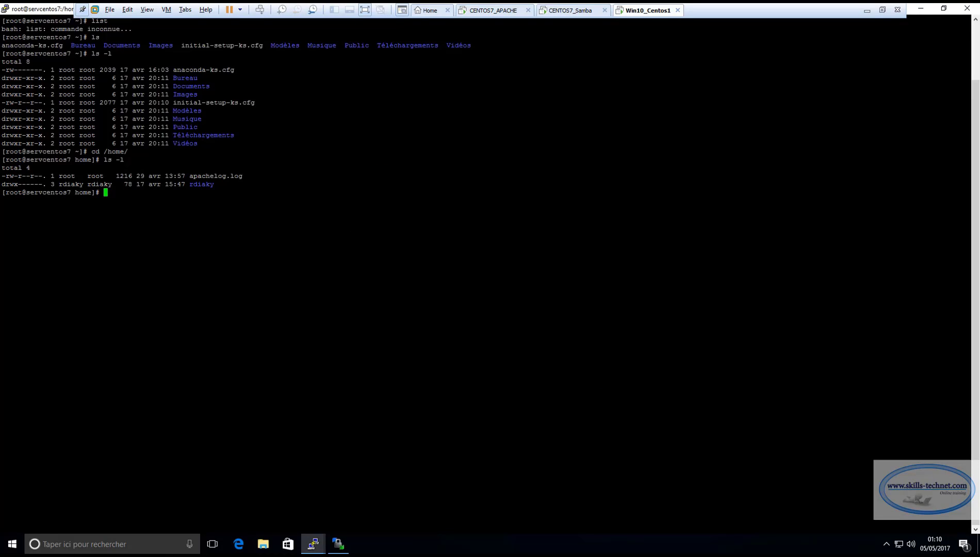
pyautogui.click(338, 543)
pyautogui.moveTo(313, 544)
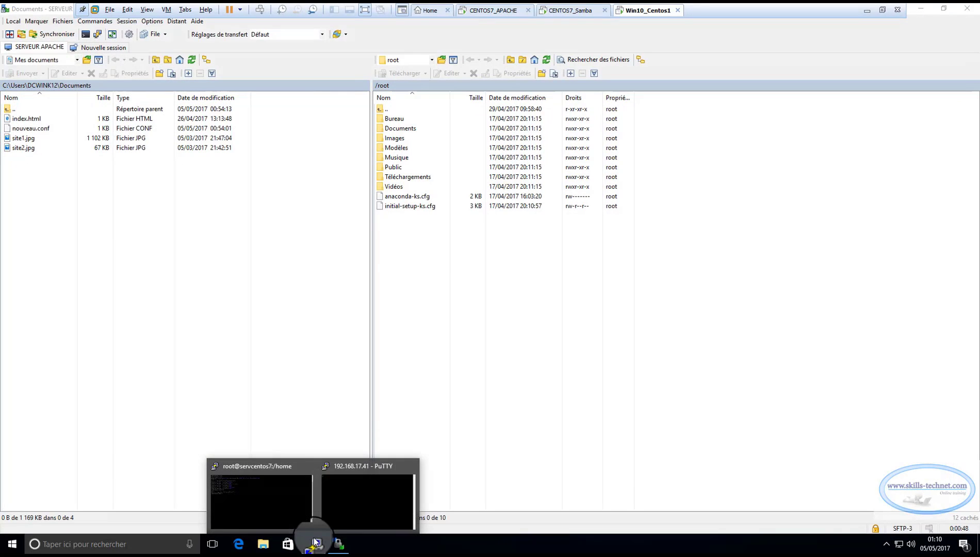
pyautogui.click(360, 507)
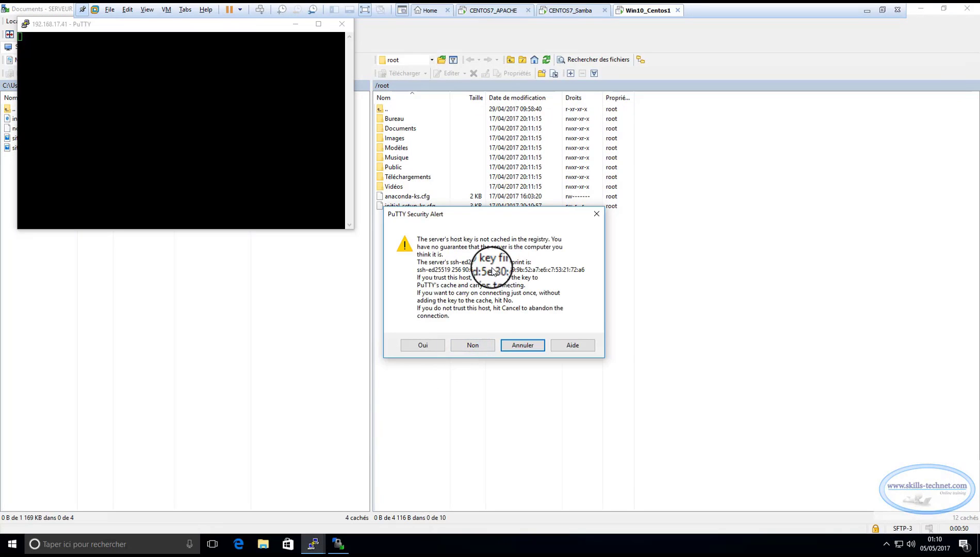
pyautogui.click(423, 345)
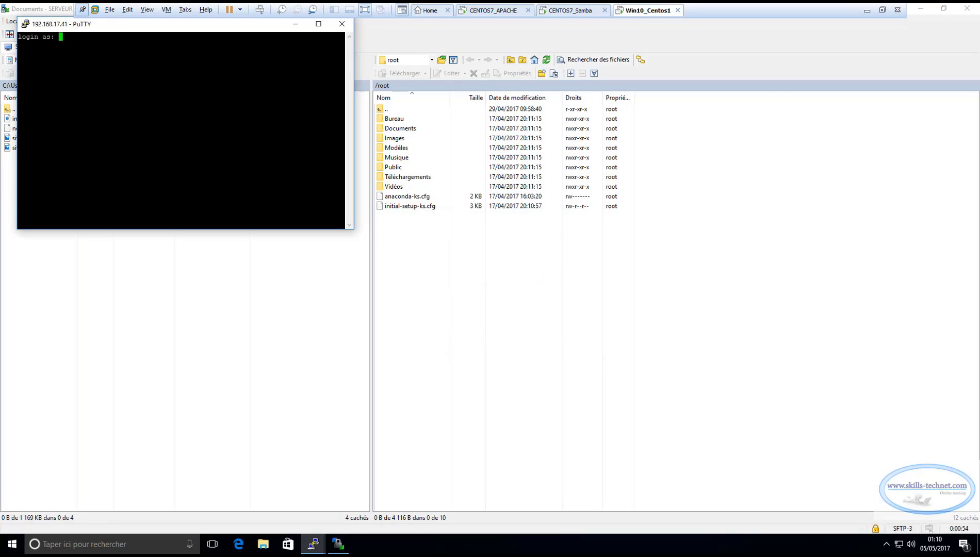
# Log in to 192.168.17.41 as root with the account password.
pyautogui.write('root')
pyautogui.press('Return')
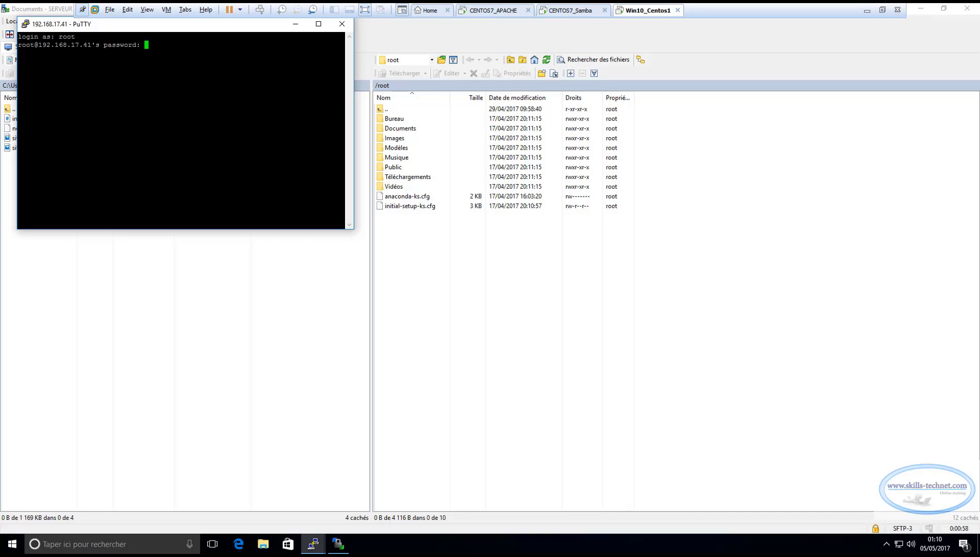
pyautogui.press('Return')
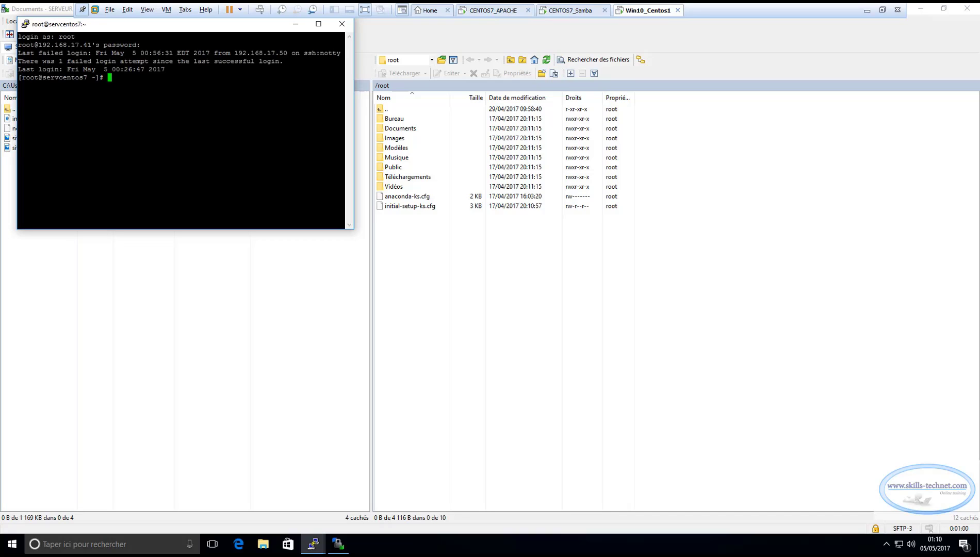
# Clear the SERVEUR SAMBA terminal and move its window to the middle of the screen.
pyautogui.write('clear')
pyautogui.press('Return')
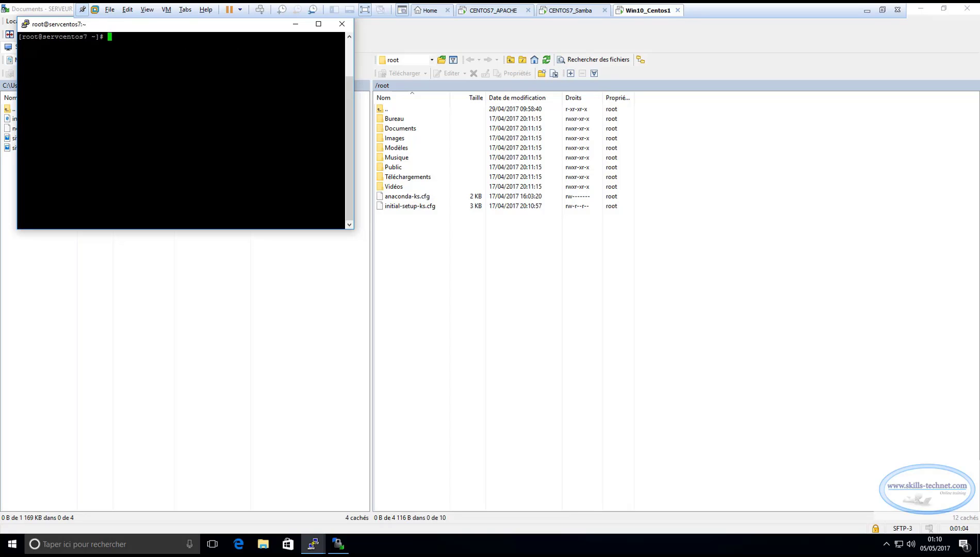
pyautogui.moveTo(163, 24); pyautogui.dragTo(565, 236)
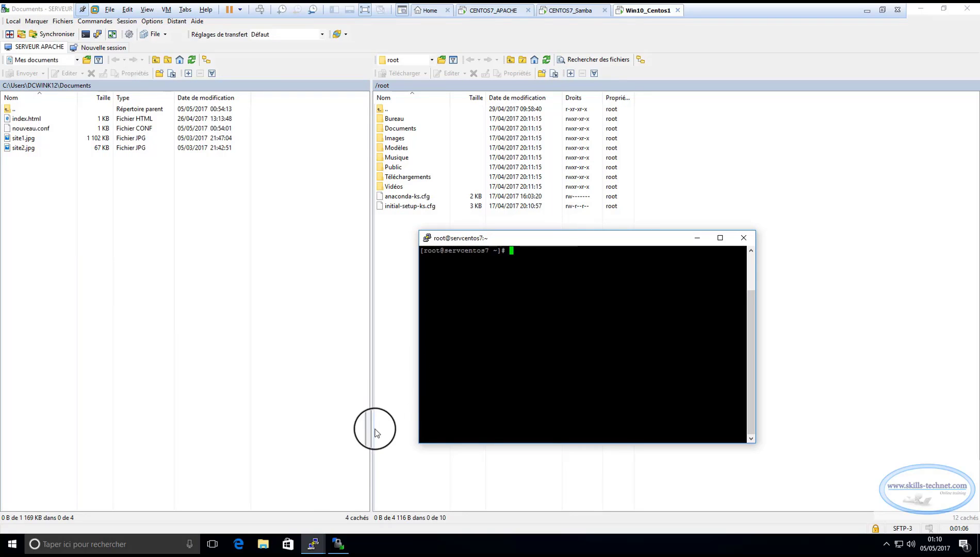
# Maximize the SERVEUR SAMBA terminal and switch back and forth between the two open PuTTY sessions, ending on SERVEUR SAMBA.
pyautogui.moveTo(313, 542)
pyautogui.click(281, 510)
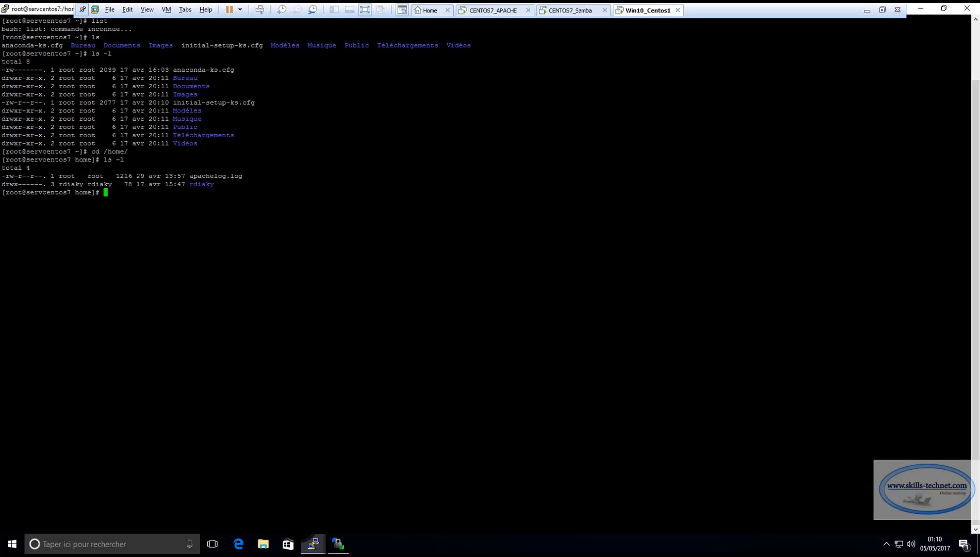
pyautogui.click(371, 500)
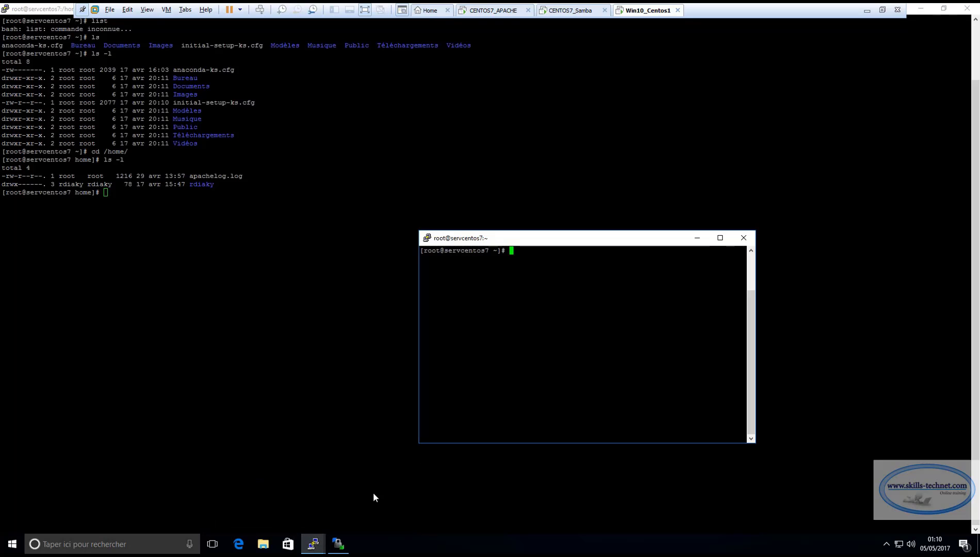
pyautogui.click(720, 238)
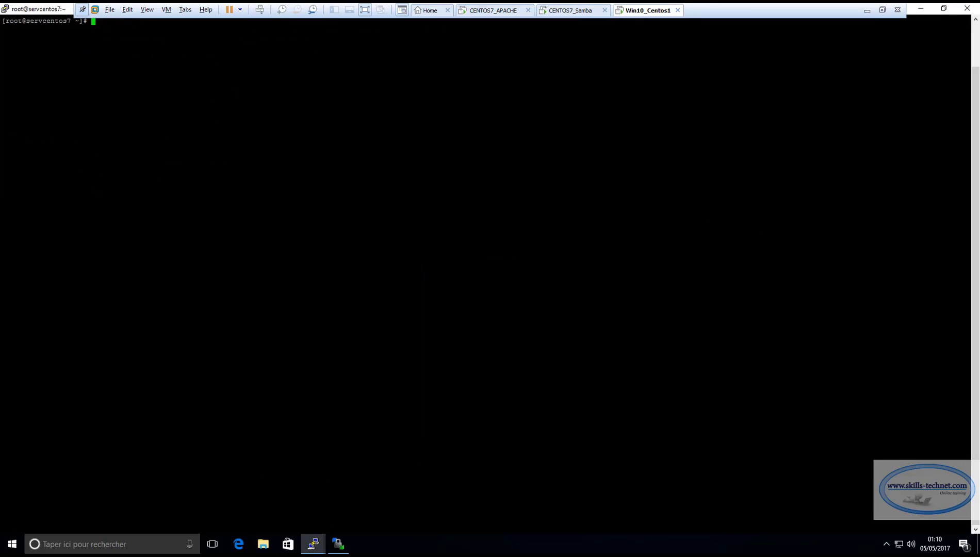
pyautogui.moveTo(312, 544)
pyautogui.click(257, 503)
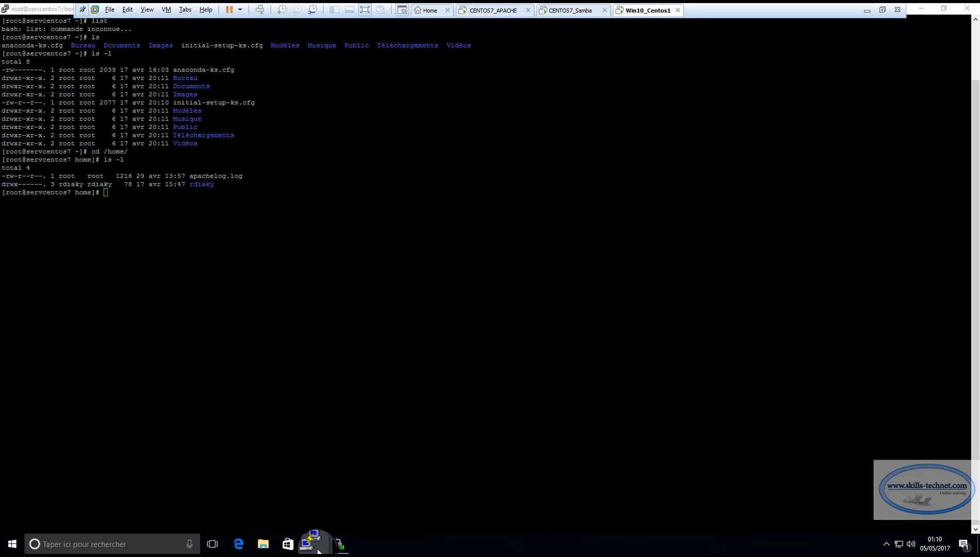
pyautogui.click(371, 506)
pyautogui.click(258, 503)
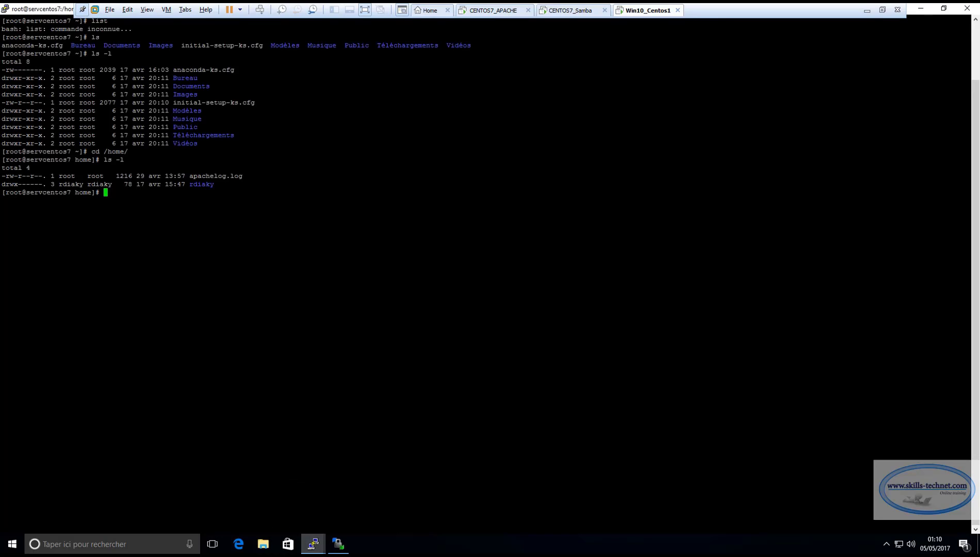
pyautogui.click(332, 506)
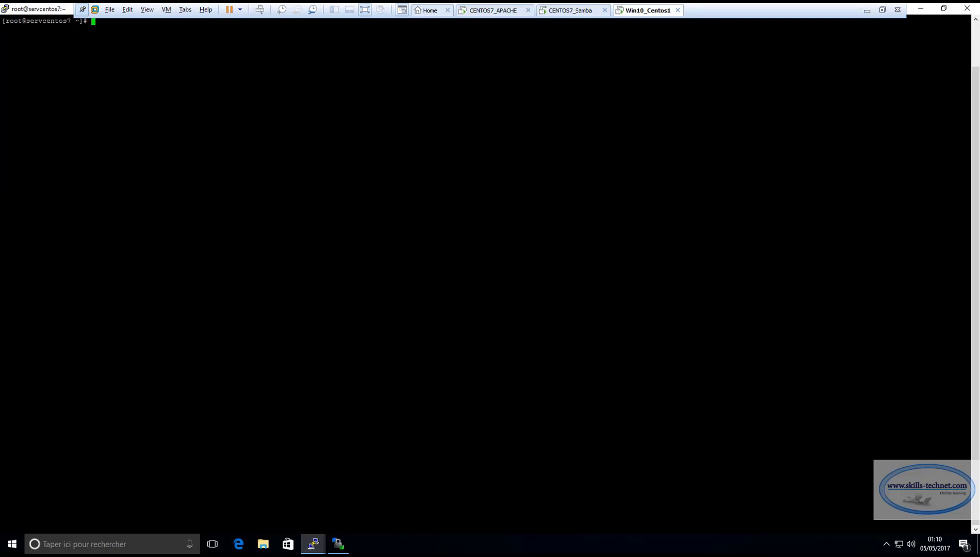